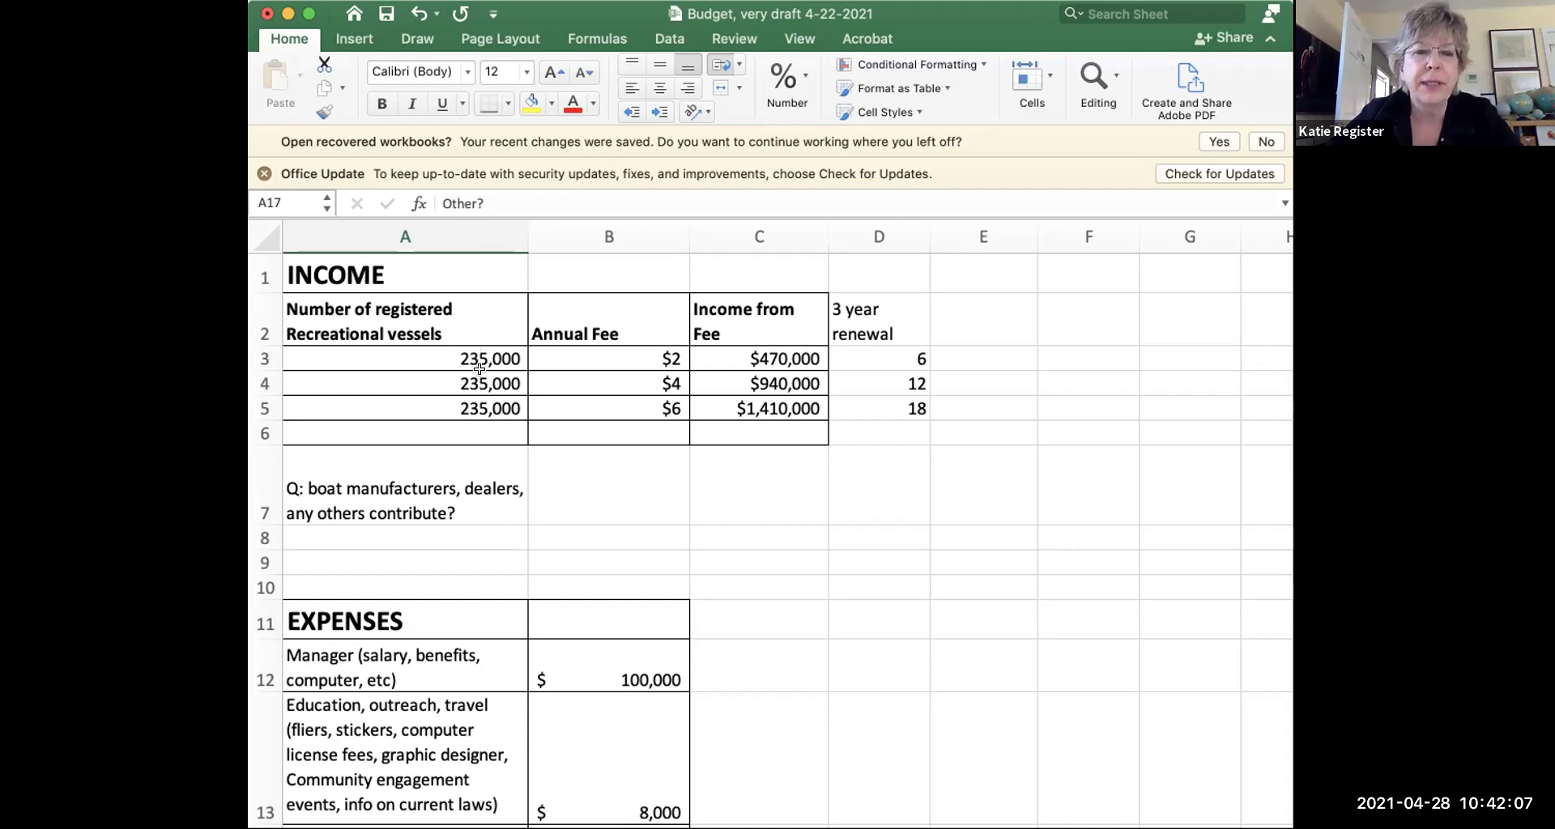
# - Examine the first income row in row 3, from registered vessels and annual fee to fee income and three-year renewal
pyautogui.click(496, 357)
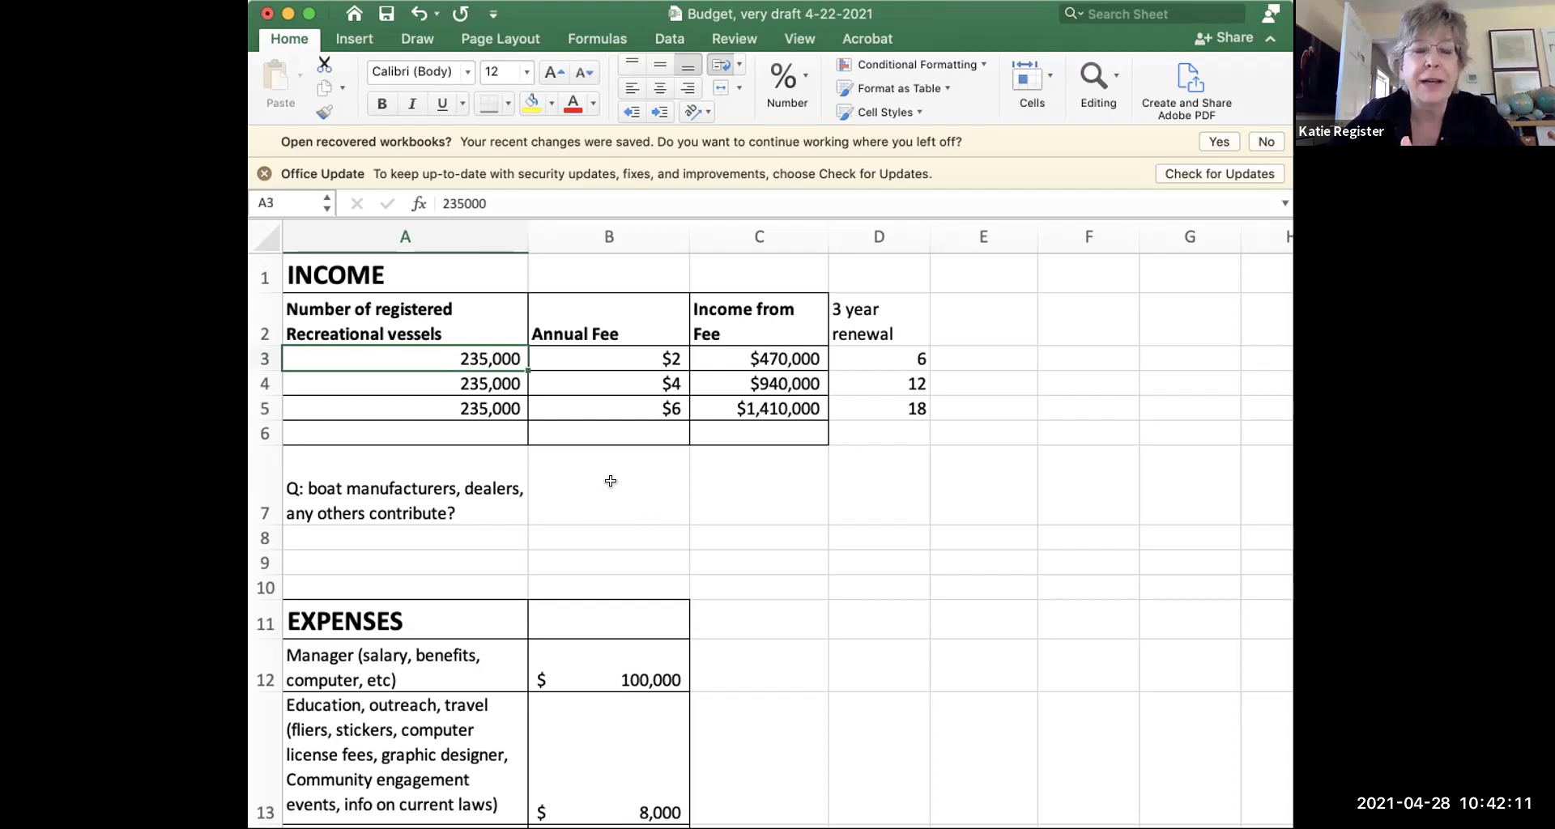
pyautogui.click(649, 352)
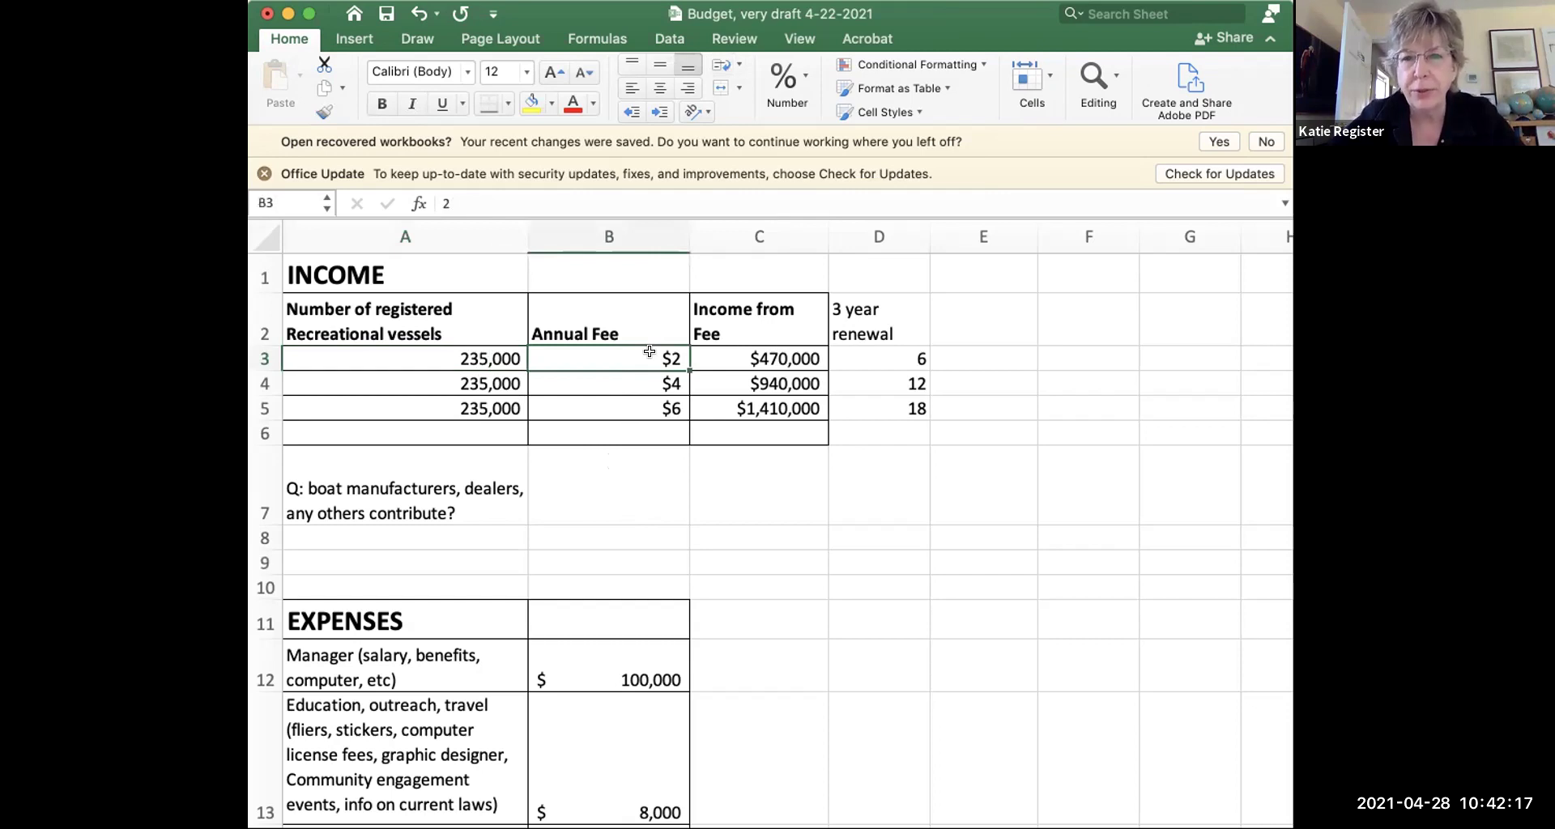
pyautogui.press('Right')
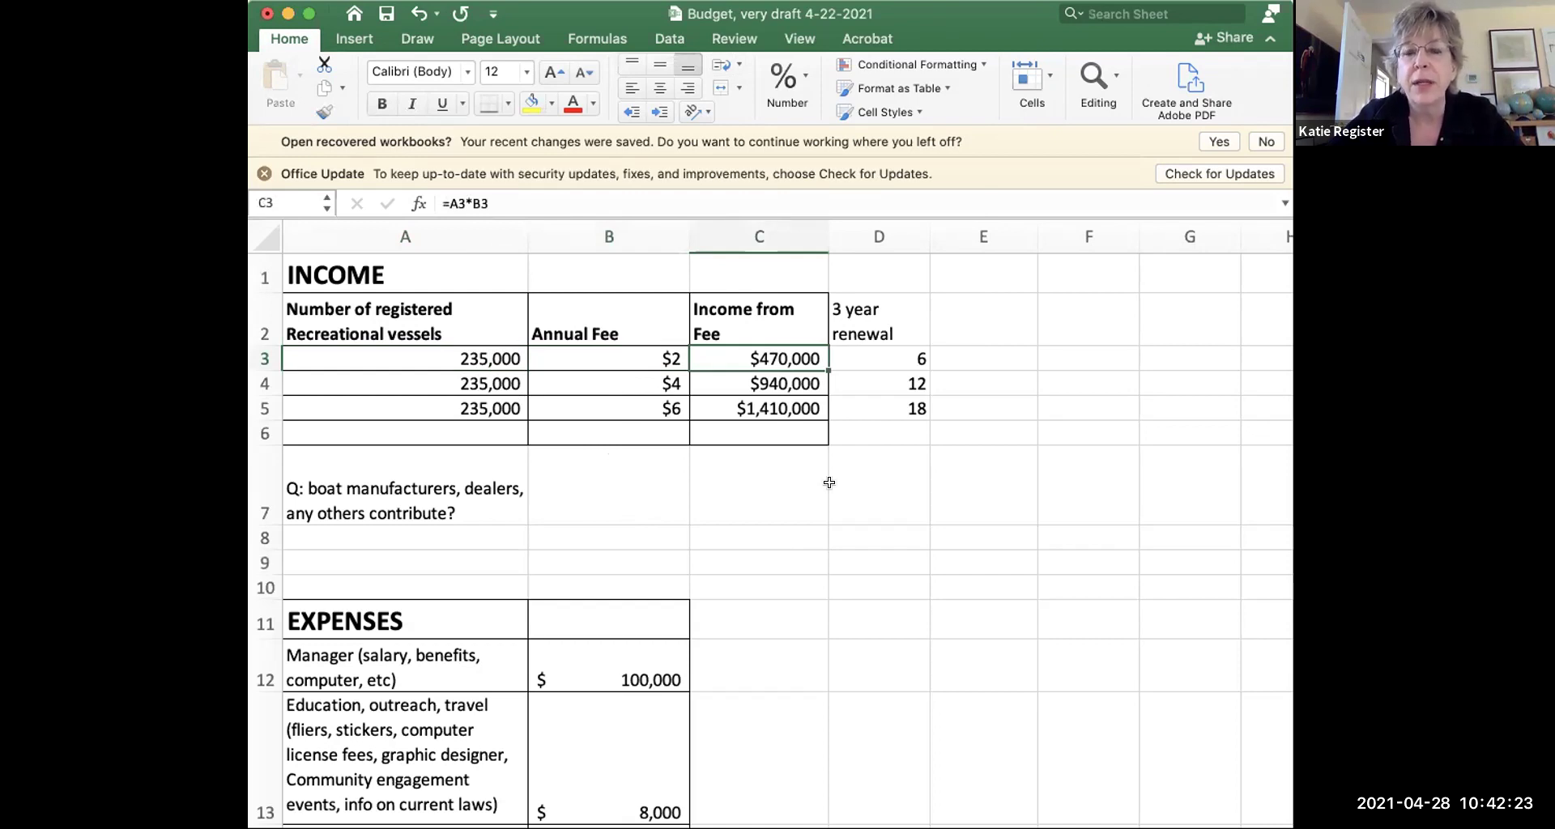
pyautogui.click(909, 348)
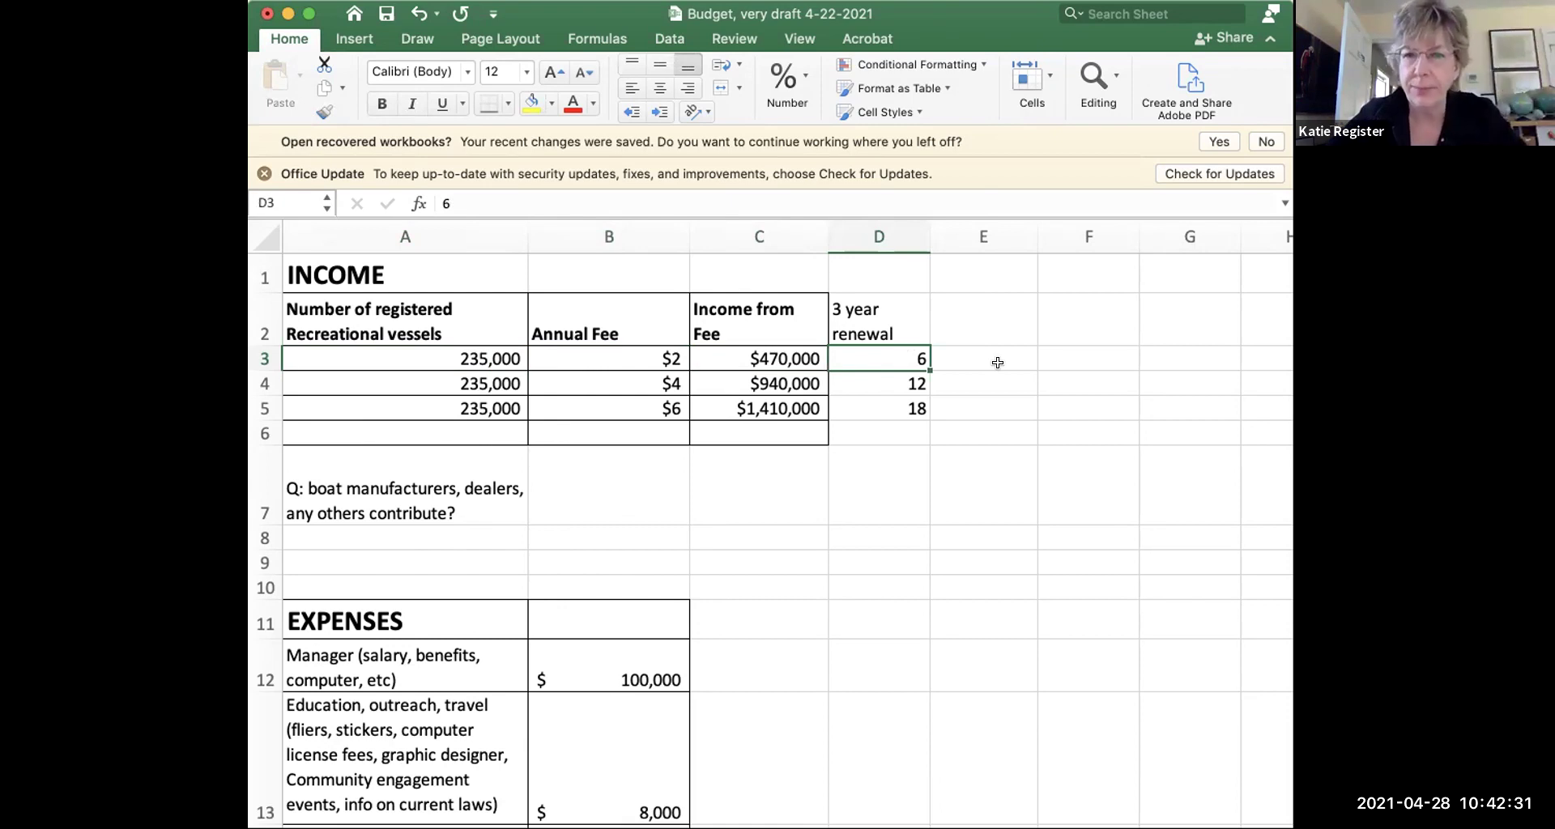
# - Examine the fee and income figures in rows 4 and 5, and highlight the three annual fee options in B3:B5
pyautogui.click(589, 379)
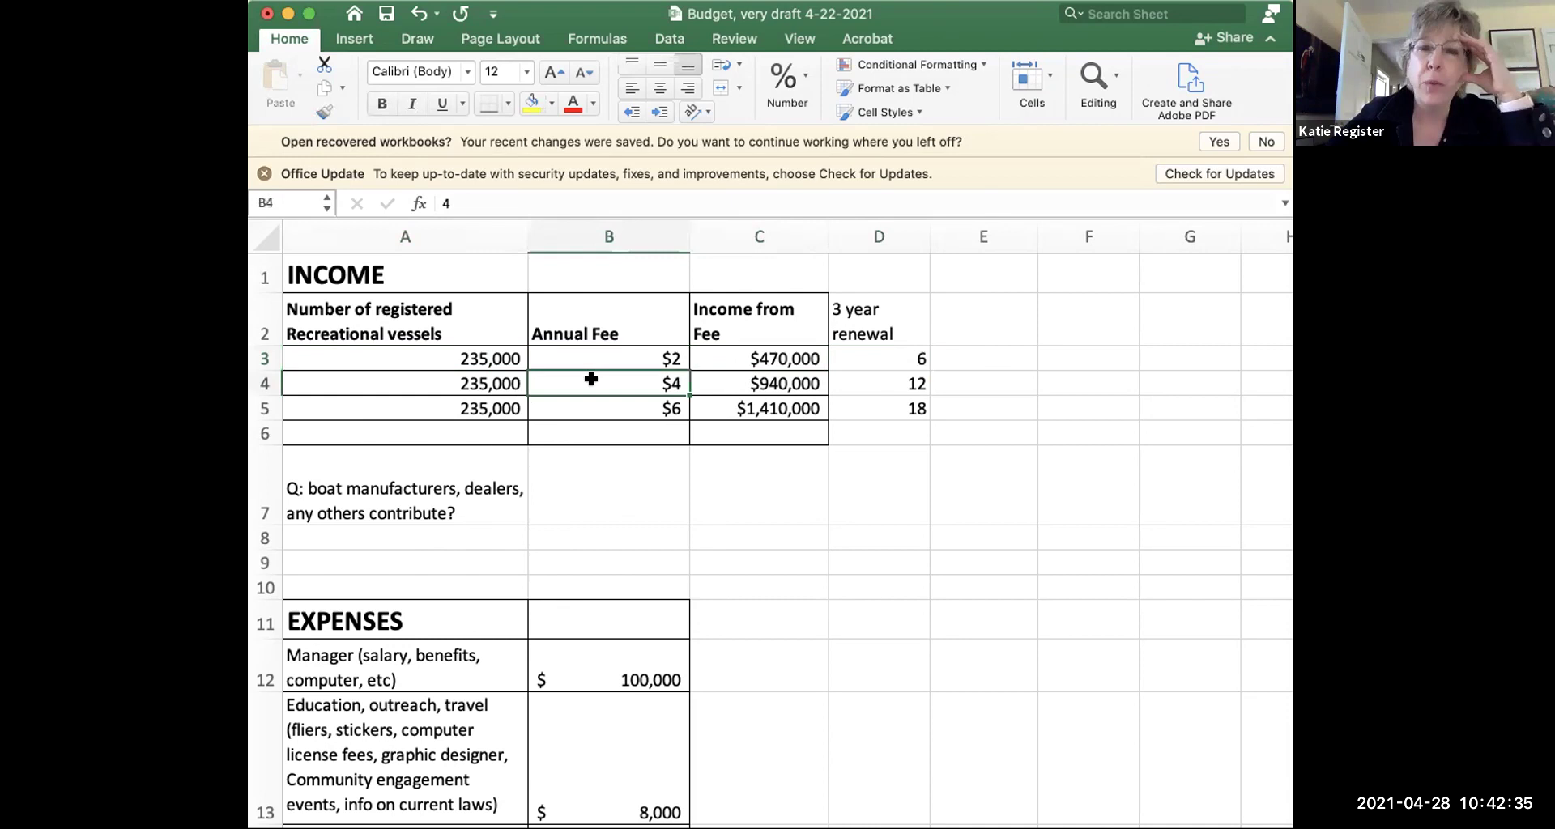
pyautogui.click(763, 379)
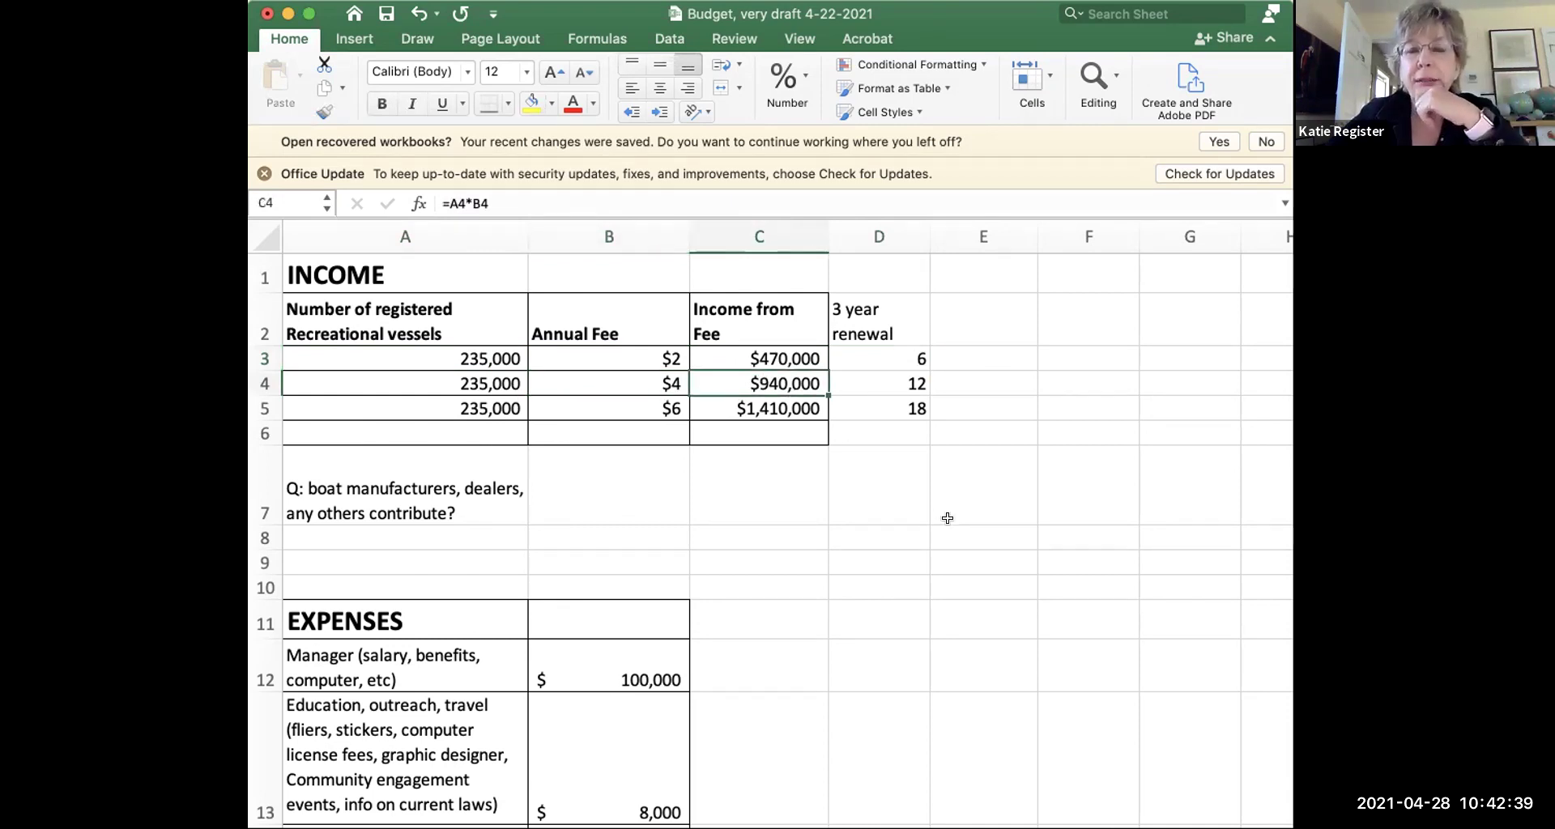
pyautogui.click(908, 387)
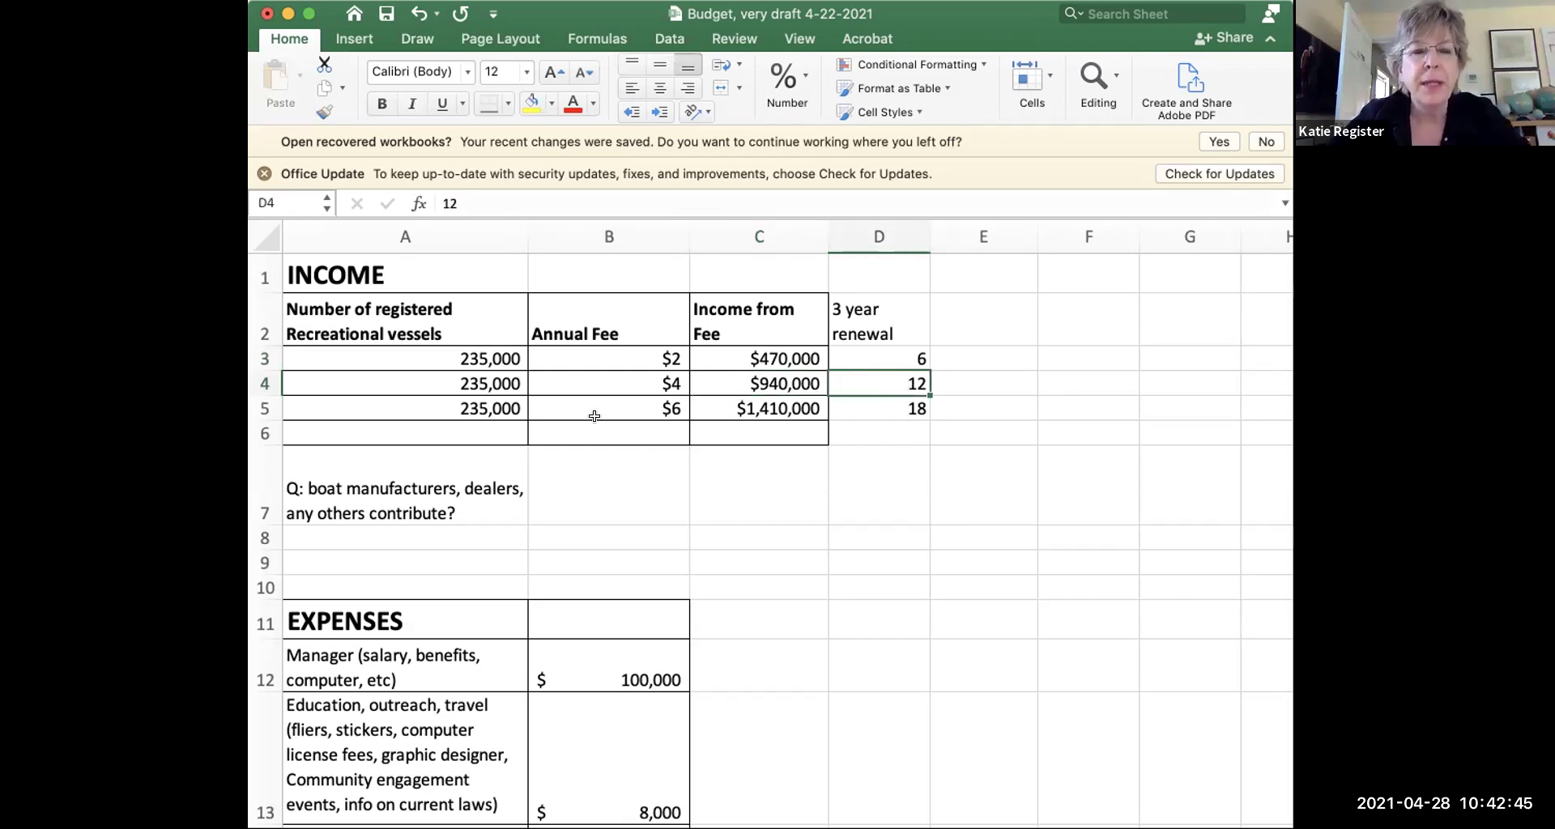
pyautogui.click(626, 410)
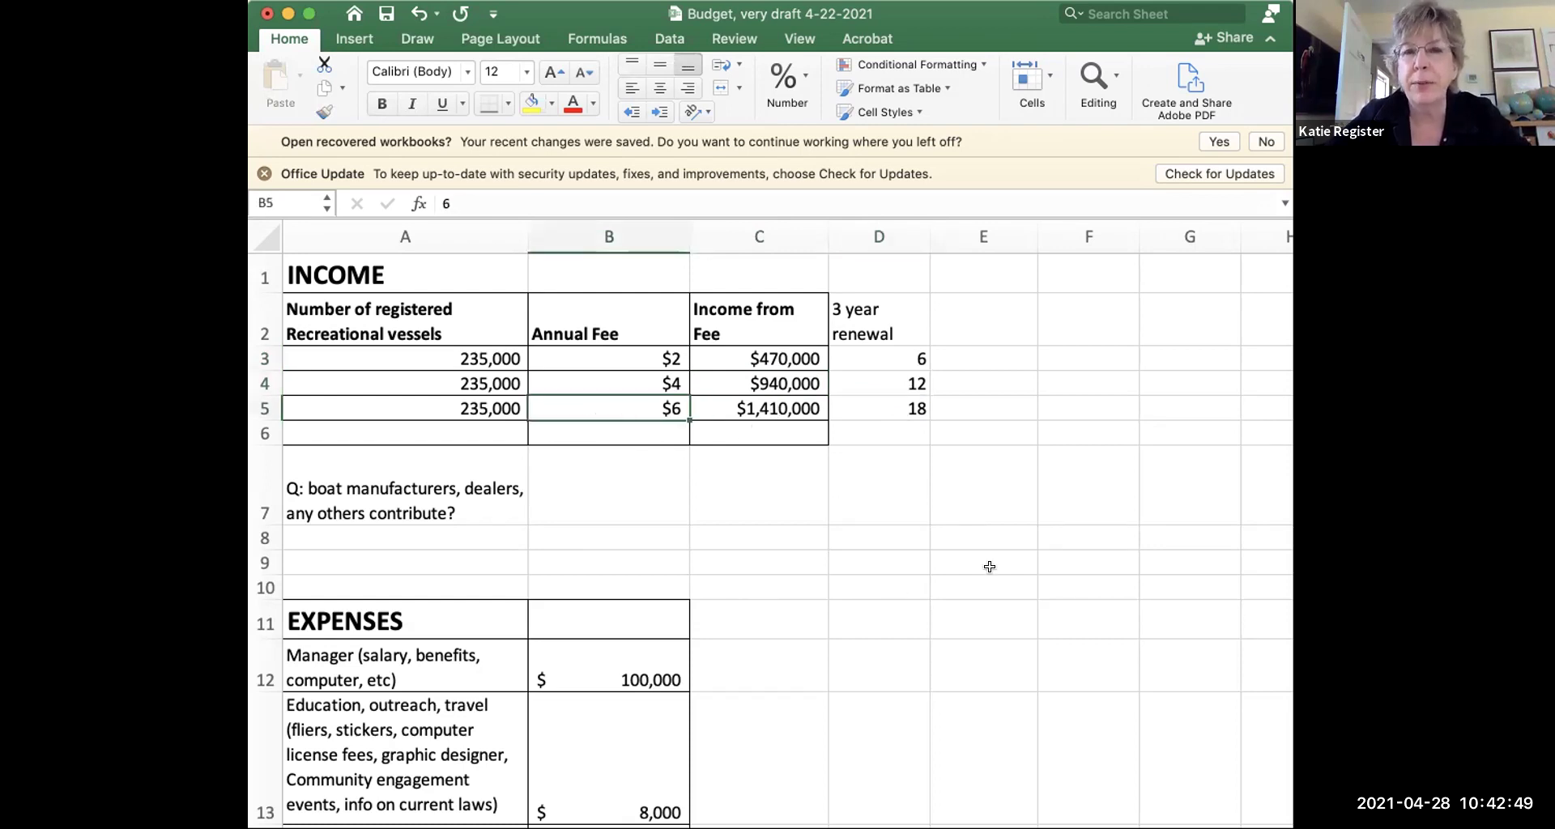
pyautogui.press('Right')
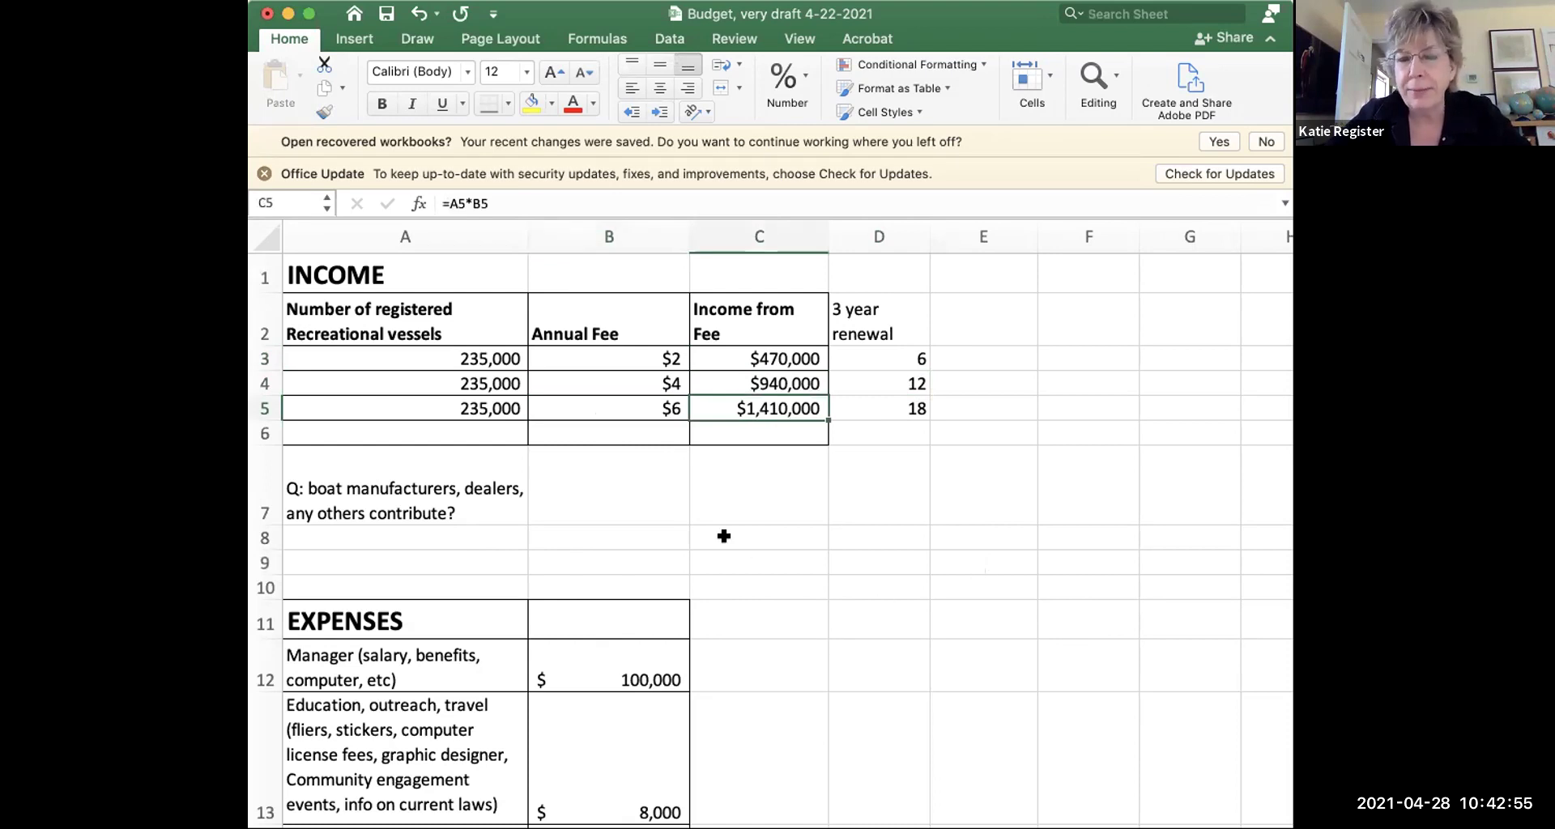
pyautogui.click(643, 351)
pyautogui.moveTo(643, 351); pyautogui.dragTo(647, 401)
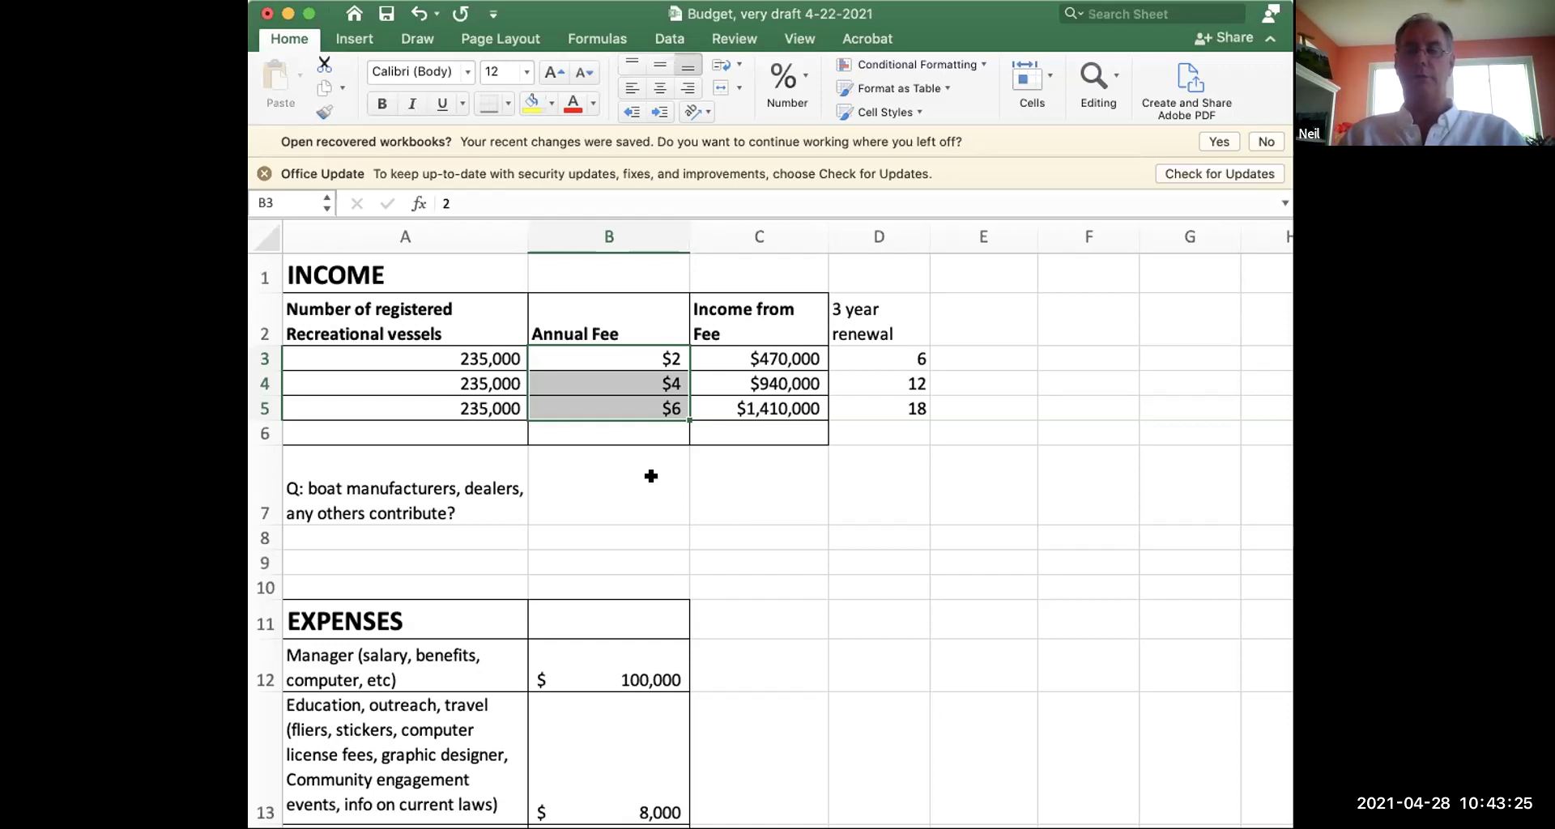
# - Review the EXPENSES table, checking the total in B18 and the manager cost in B12
pyautogui.scroll(-5, 651, 477)
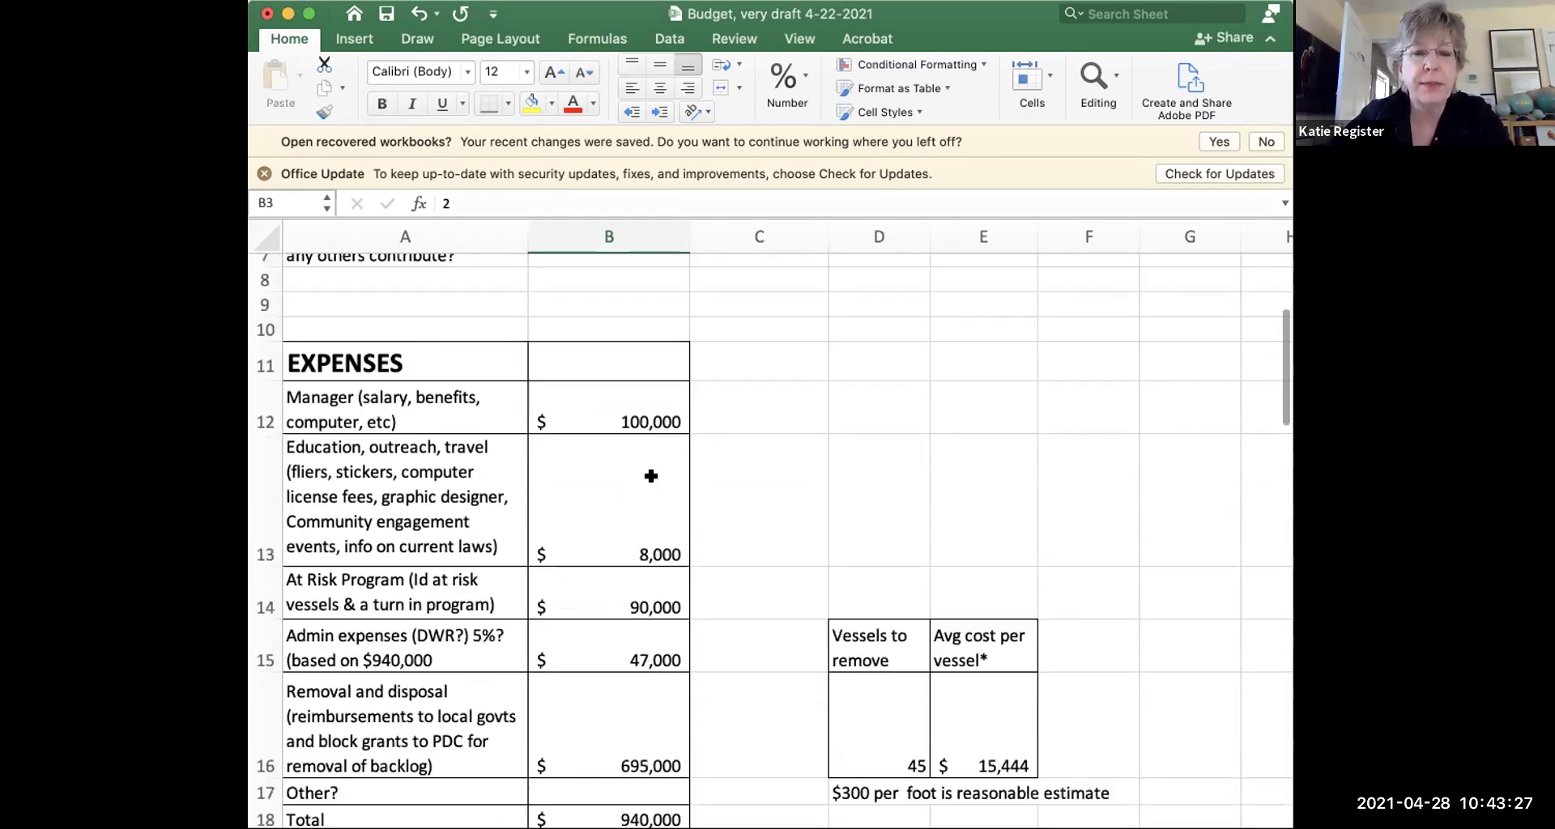
pyautogui.scroll(-3, 652, 477)
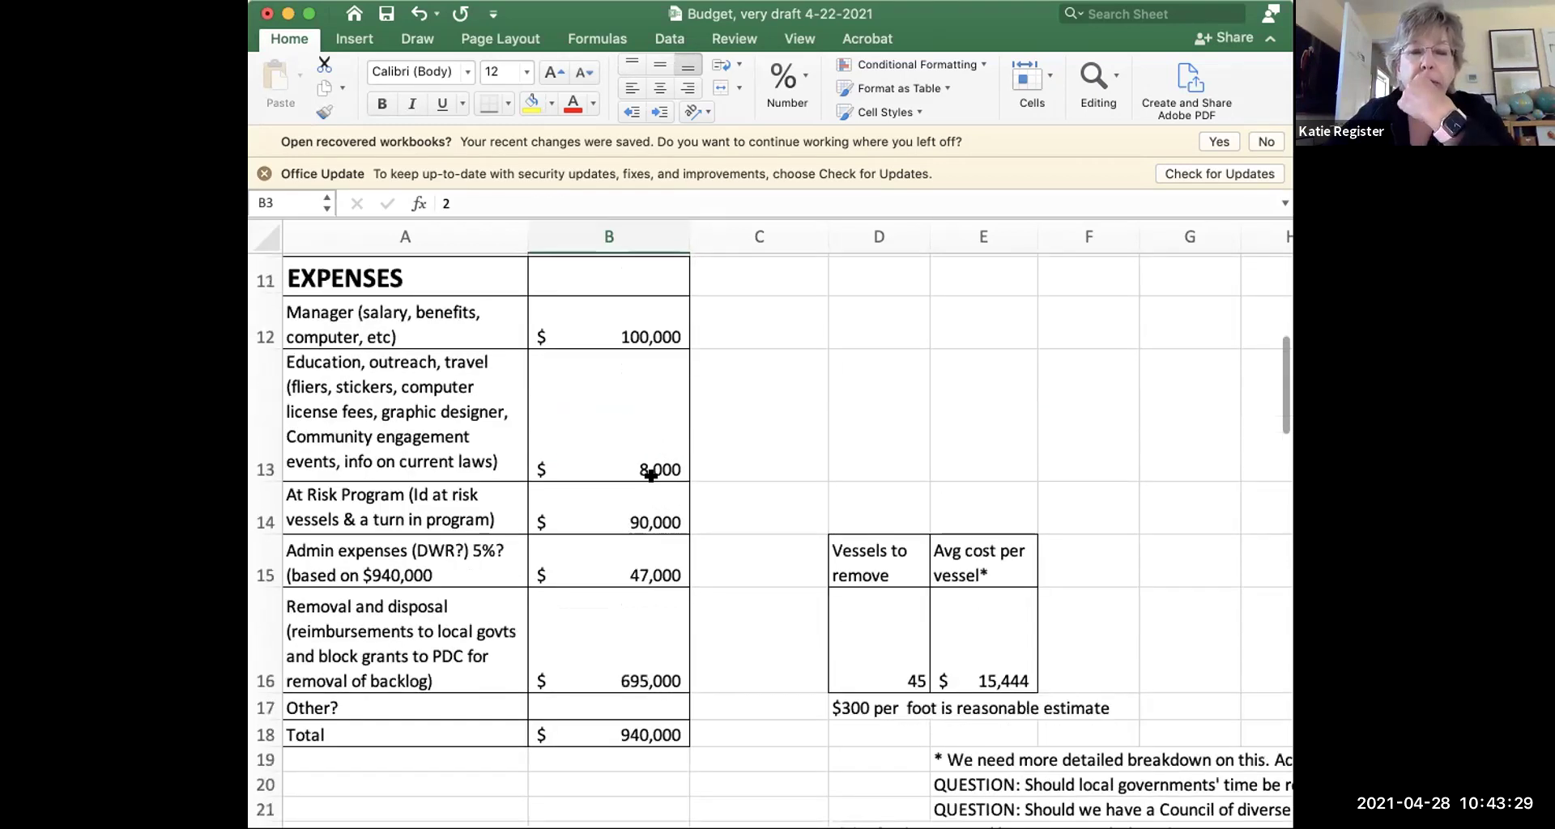
pyautogui.scroll(2, 651, 476)
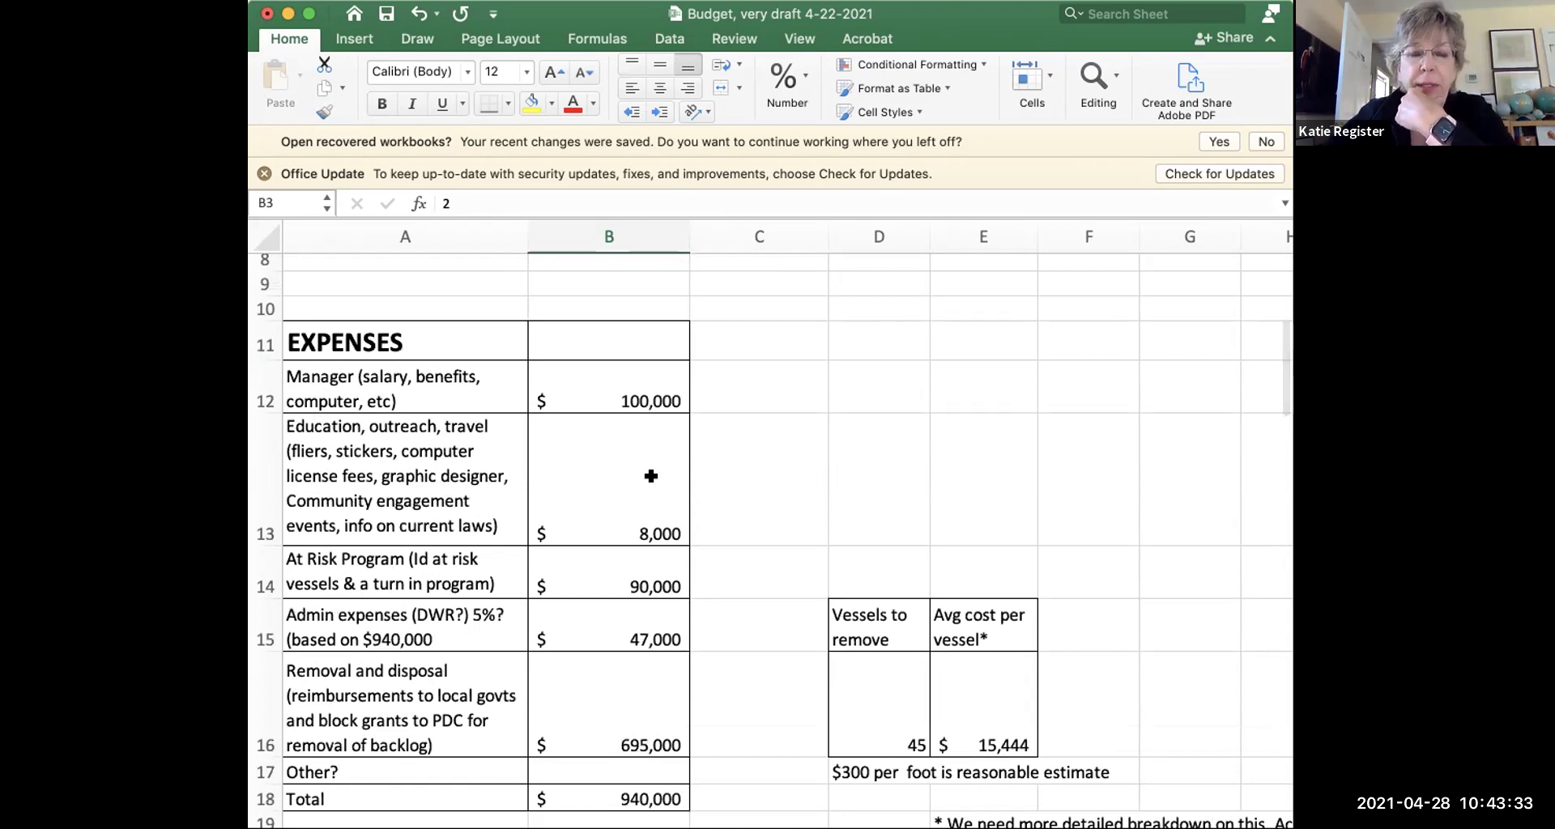
pyautogui.scroll(-2, 651, 476)
pyautogui.click(650, 749)
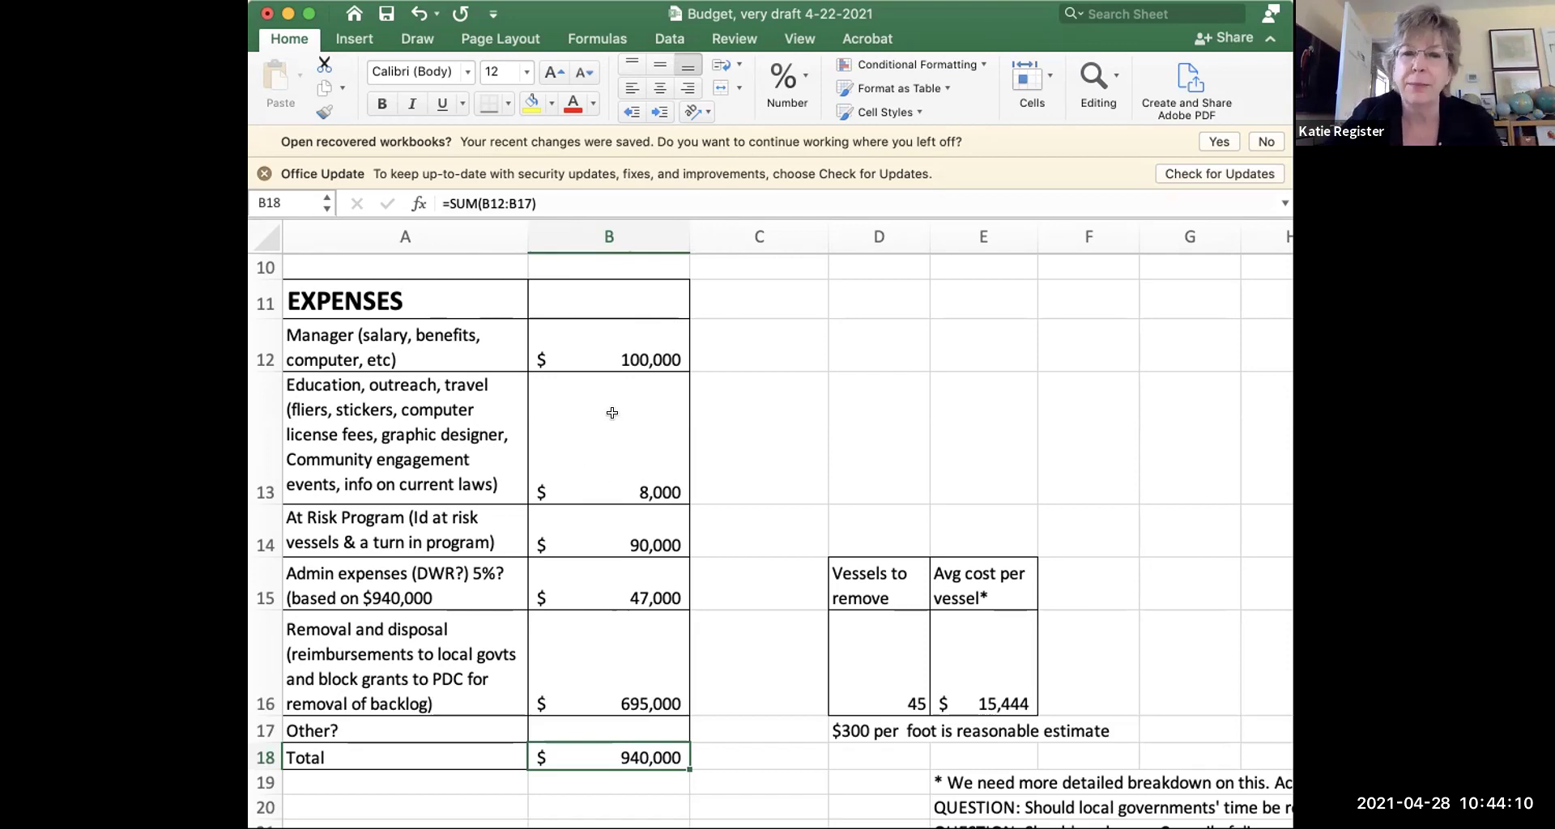
pyautogui.click(627, 339)
pyautogui.press('Up')
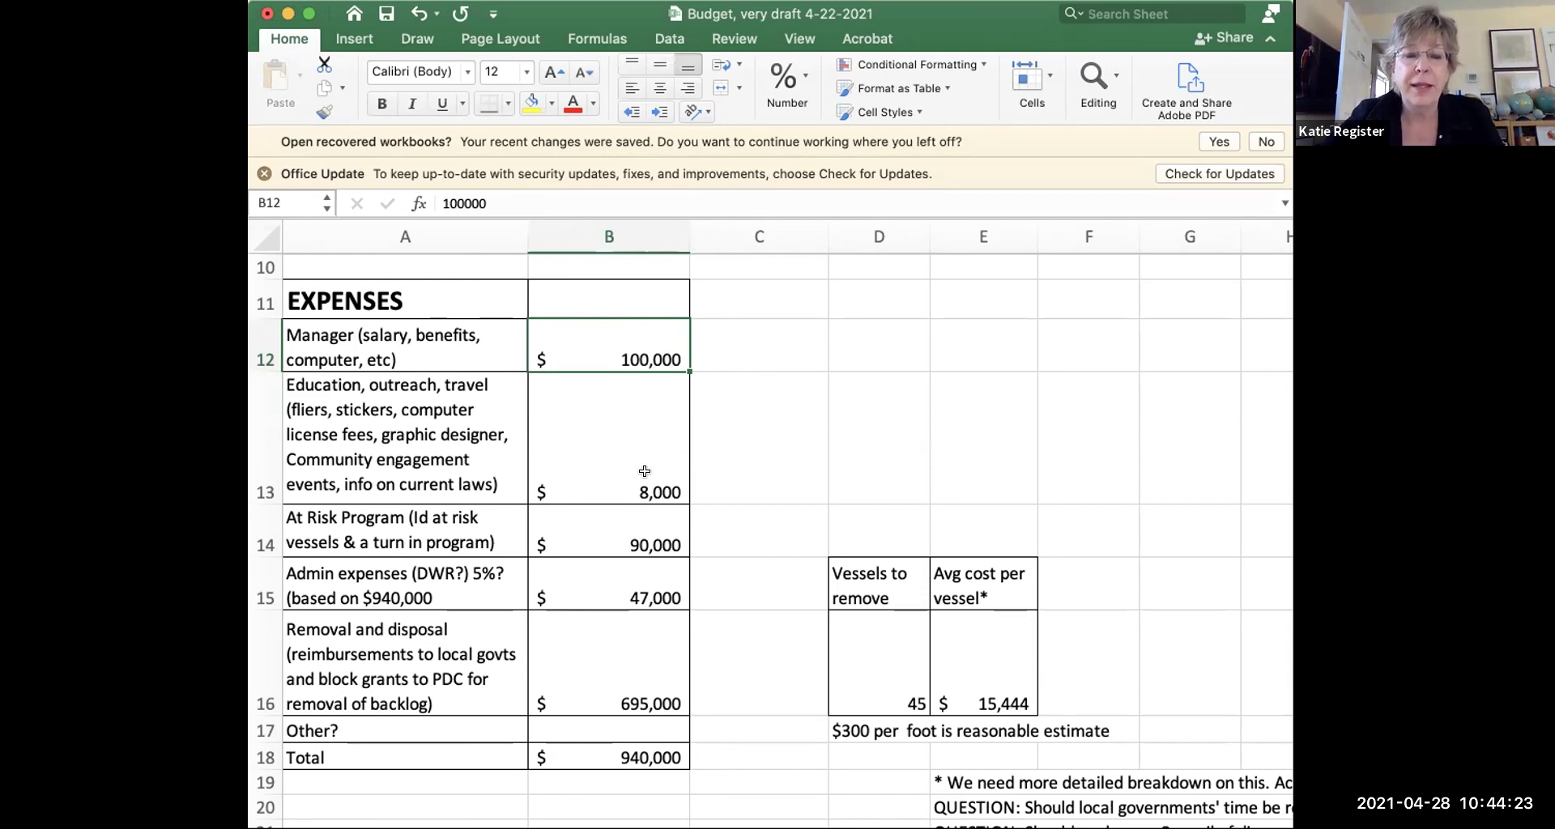
# - Examine the removal and disposal amount, vessels to remove, average cost per vessel and per-foot estimate, and highlight the whole EXPENSES table
pyautogui.click(632, 681)
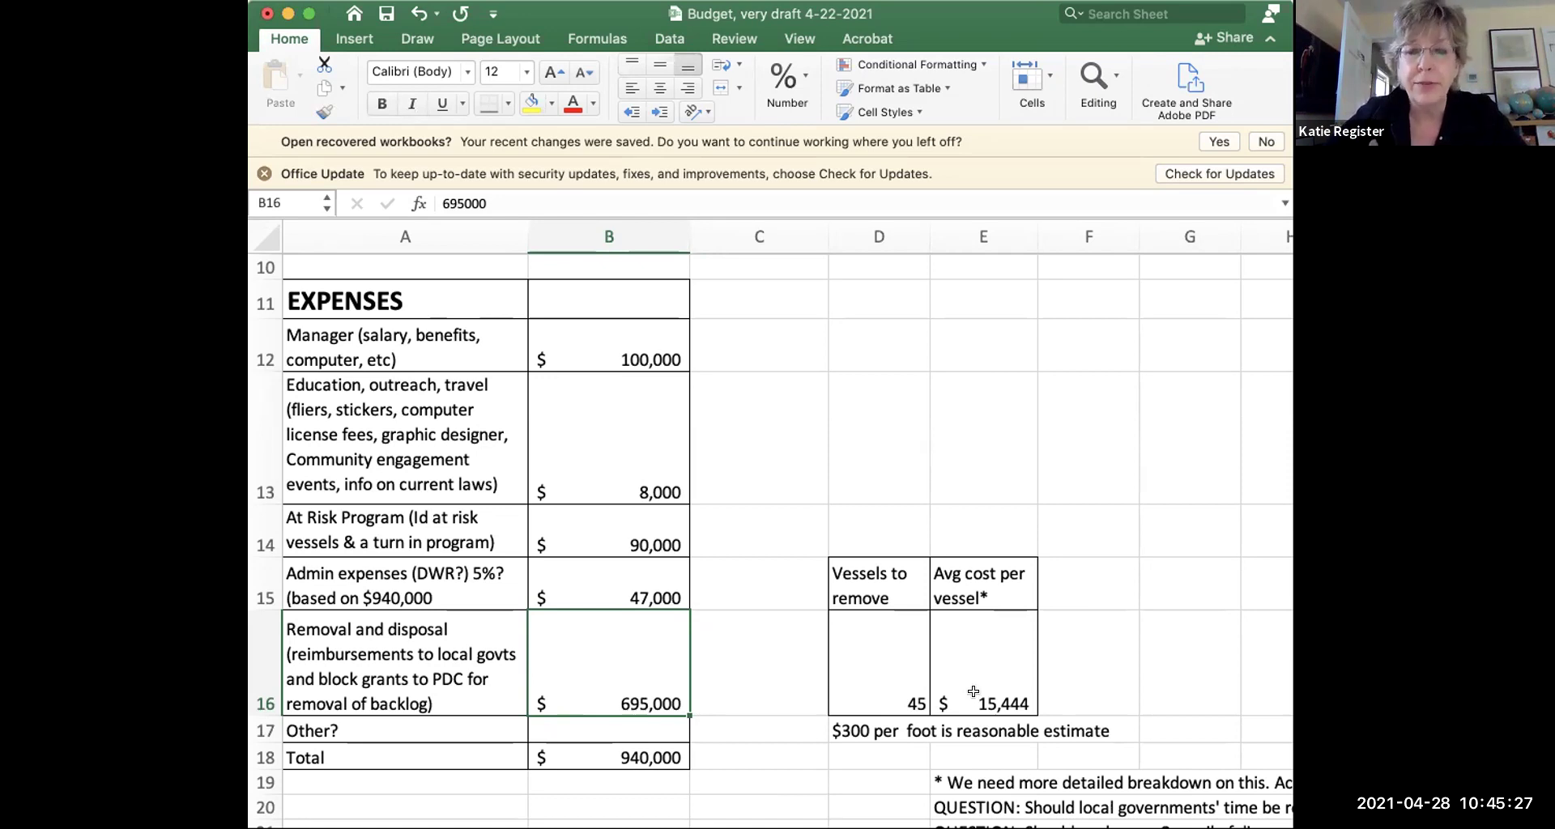
pyautogui.click(914, 661)
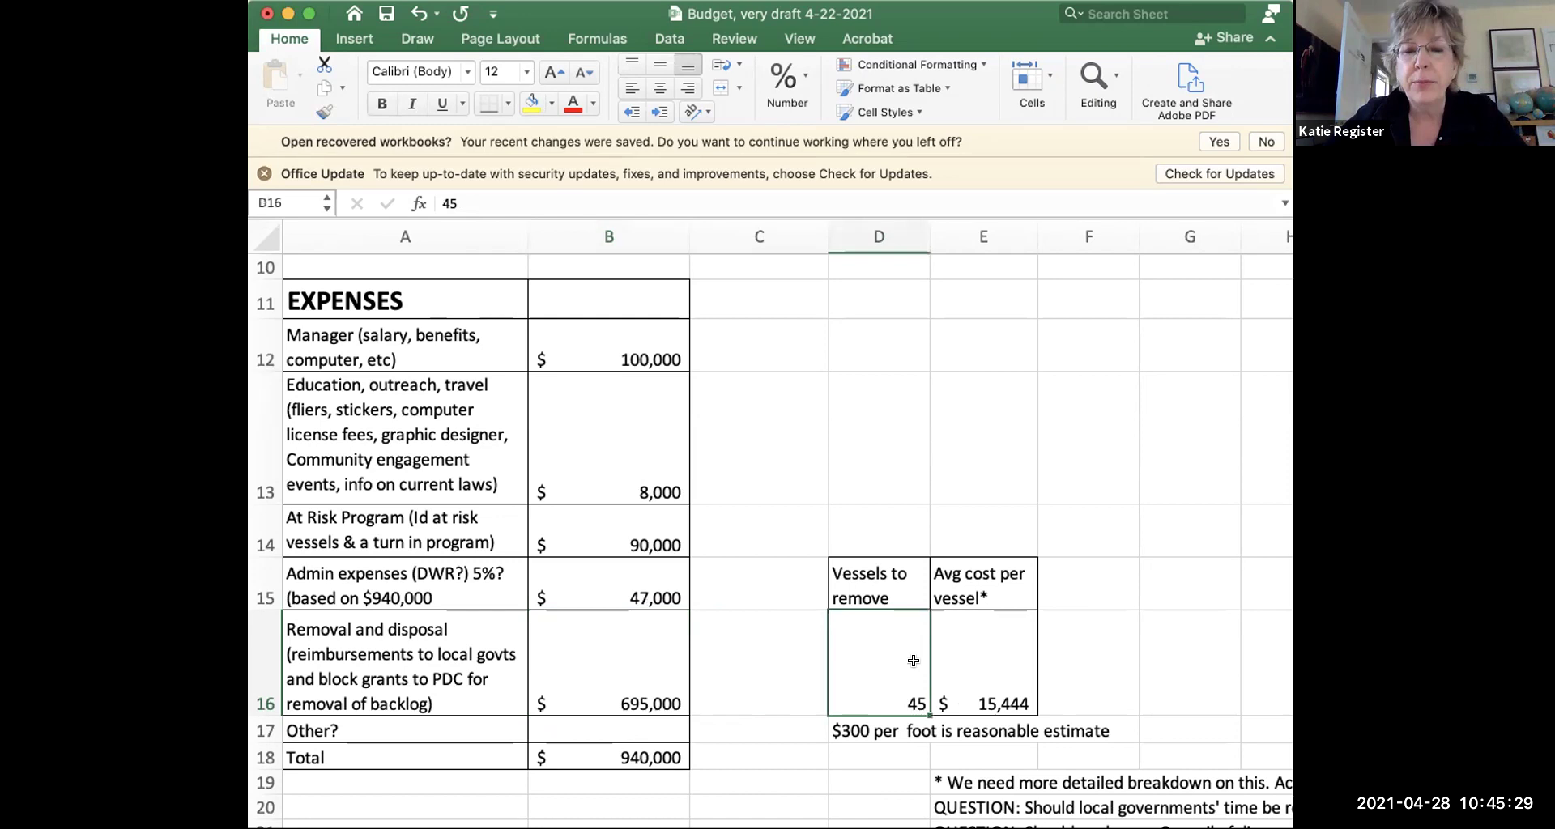
pyautogui.click(965, 635)
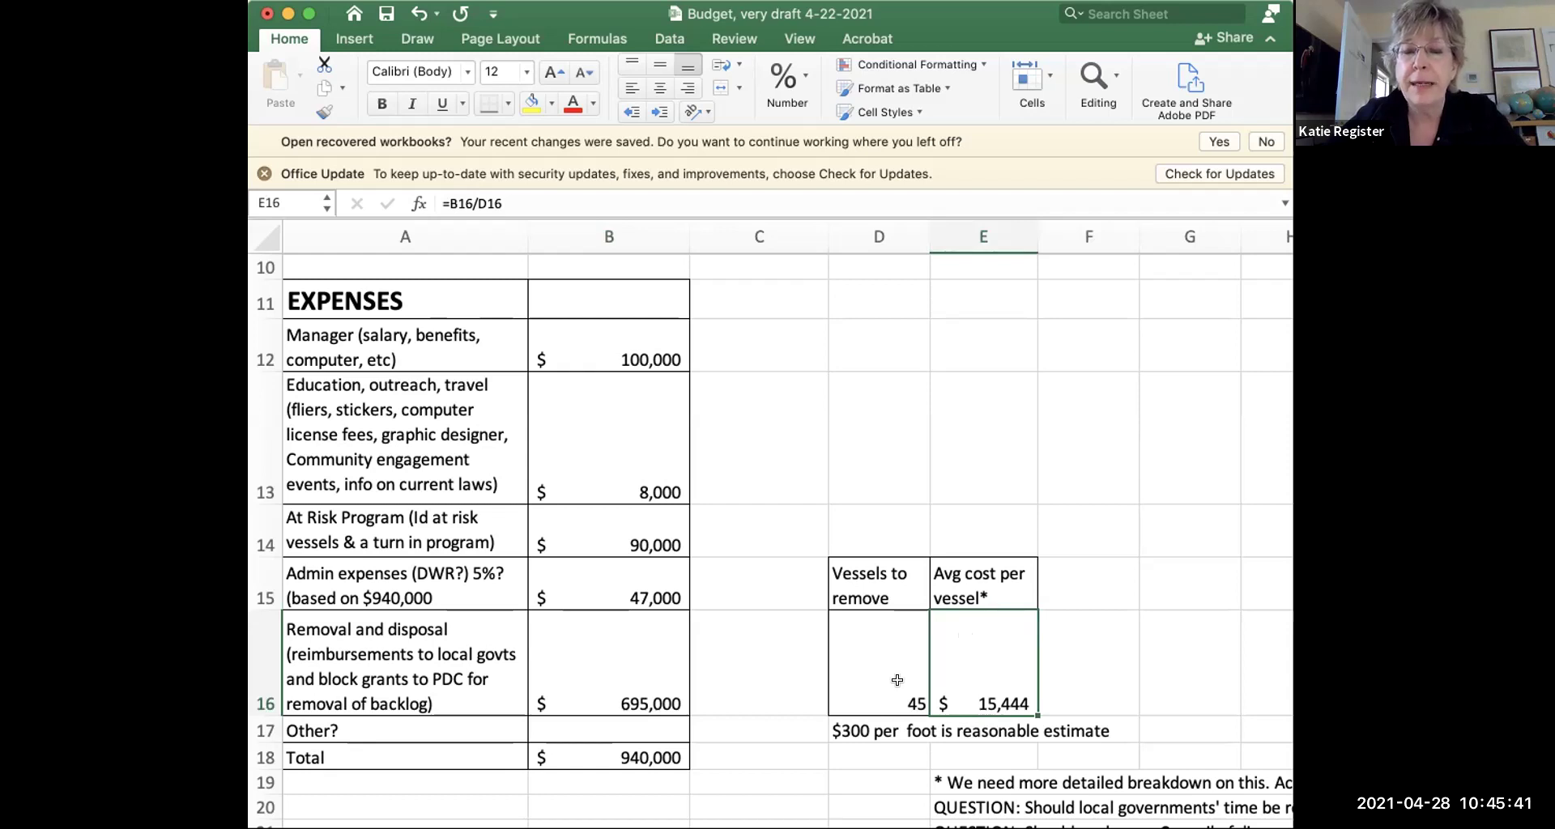
pyautogui.click(879, 729)
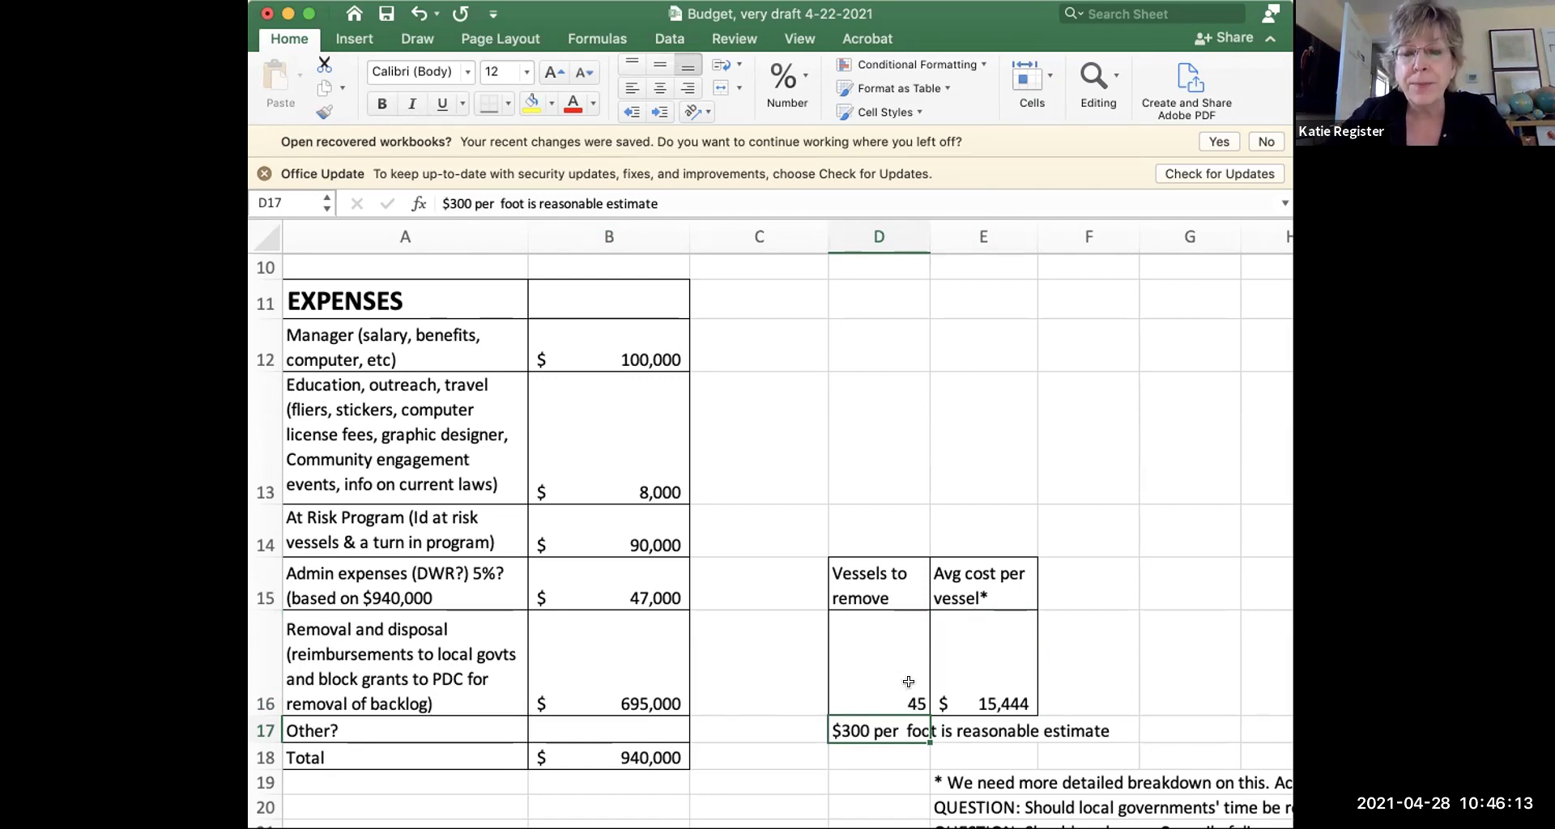
pyautogui.moveTo(909, 682); pyautogui.dragTo(961, 717)
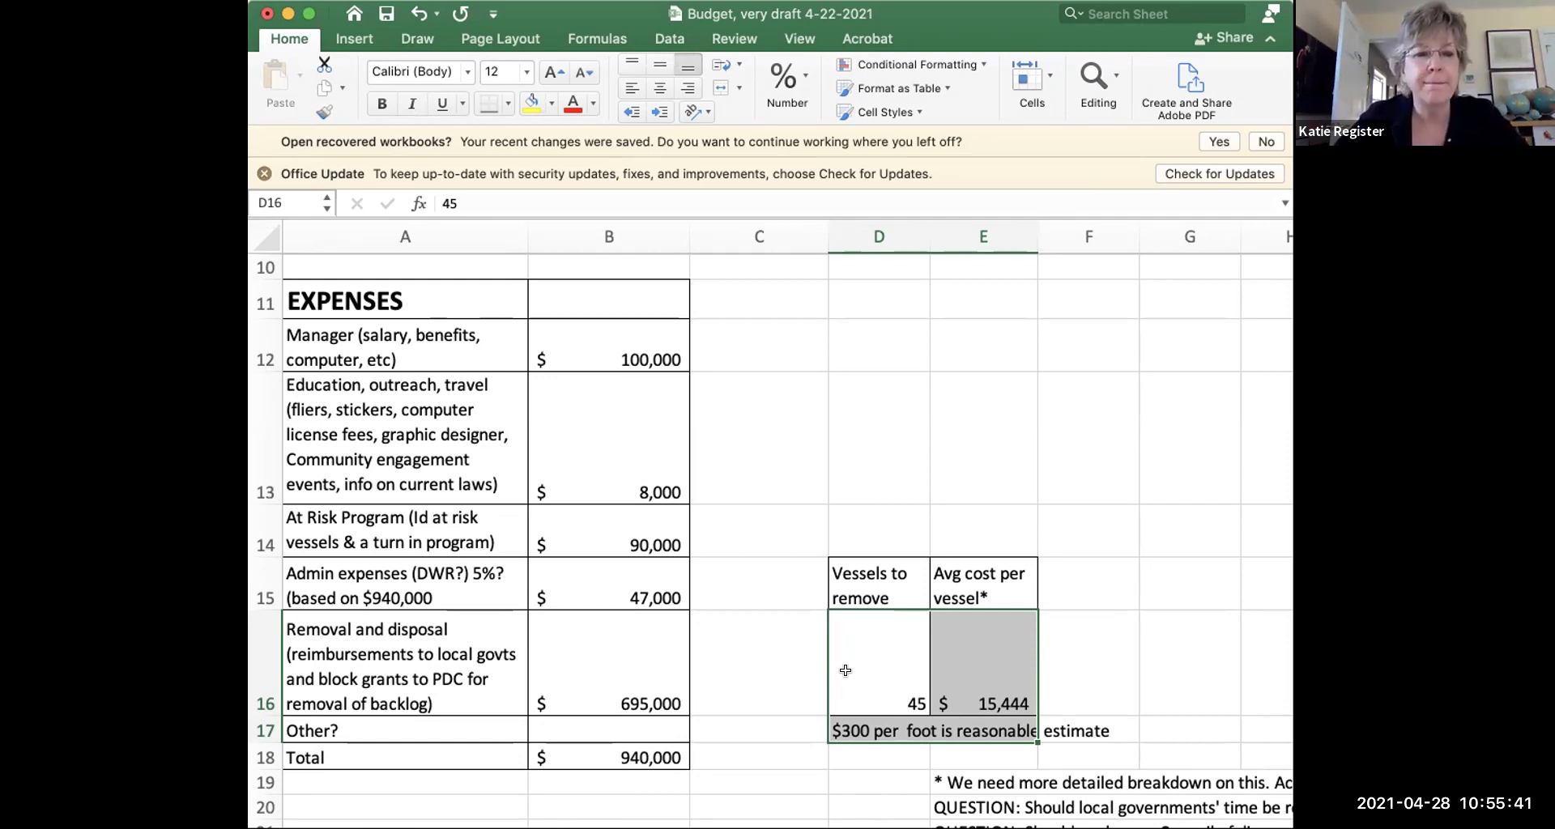
pyautogui.moveTo(635, 757); pyautogui.dragTo(378, 288)
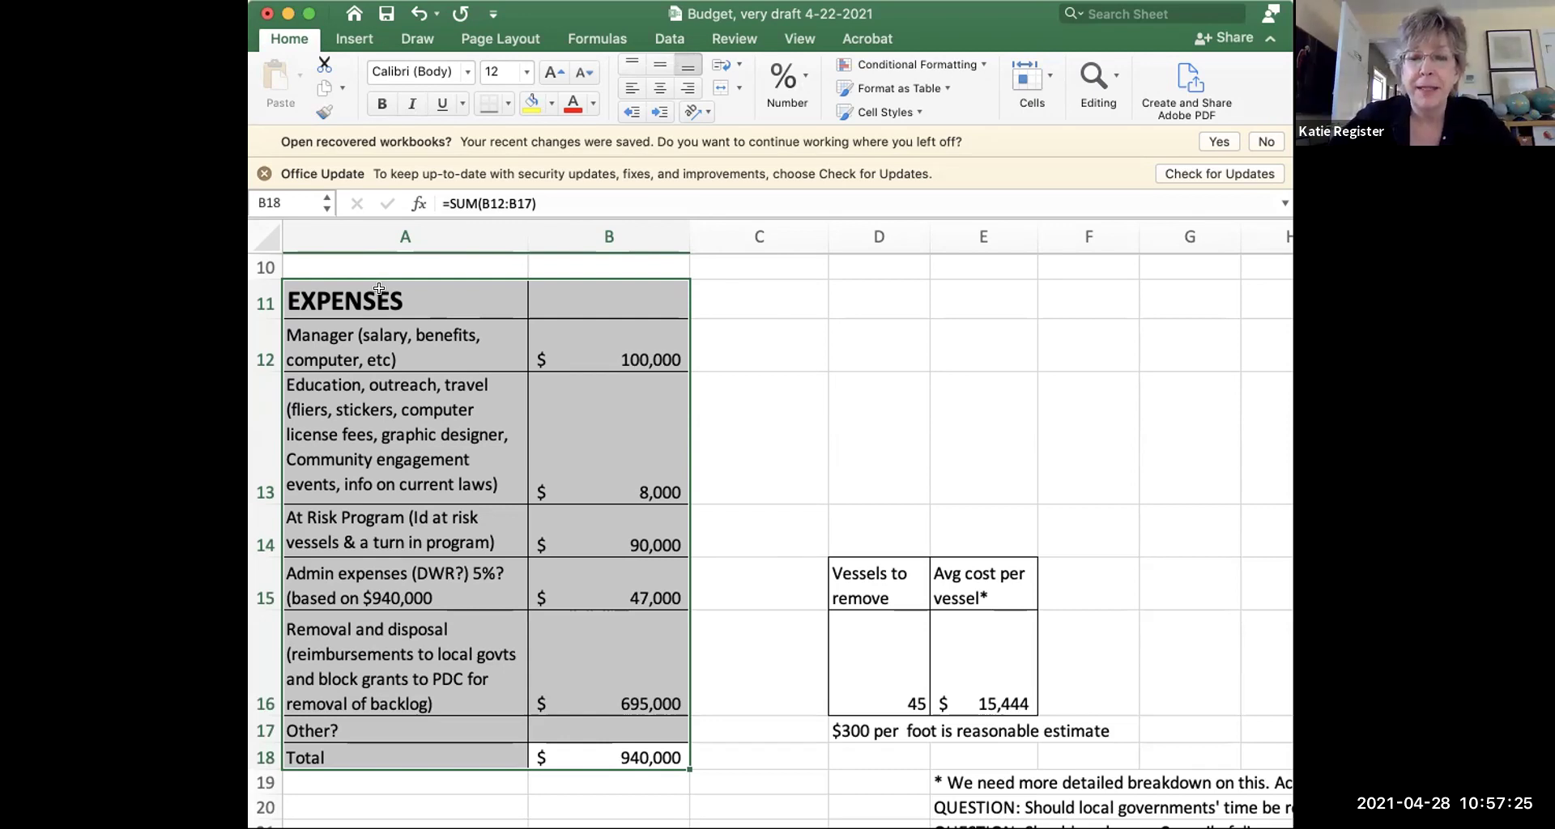
# - Read the notes in E19:E21 on the cost breakdown, reimbursing local governments' time and a Council overseeing the program
pyautogui.scroll(-1, 378, 287)
pyautogui.hscroll(1, 378, 287)
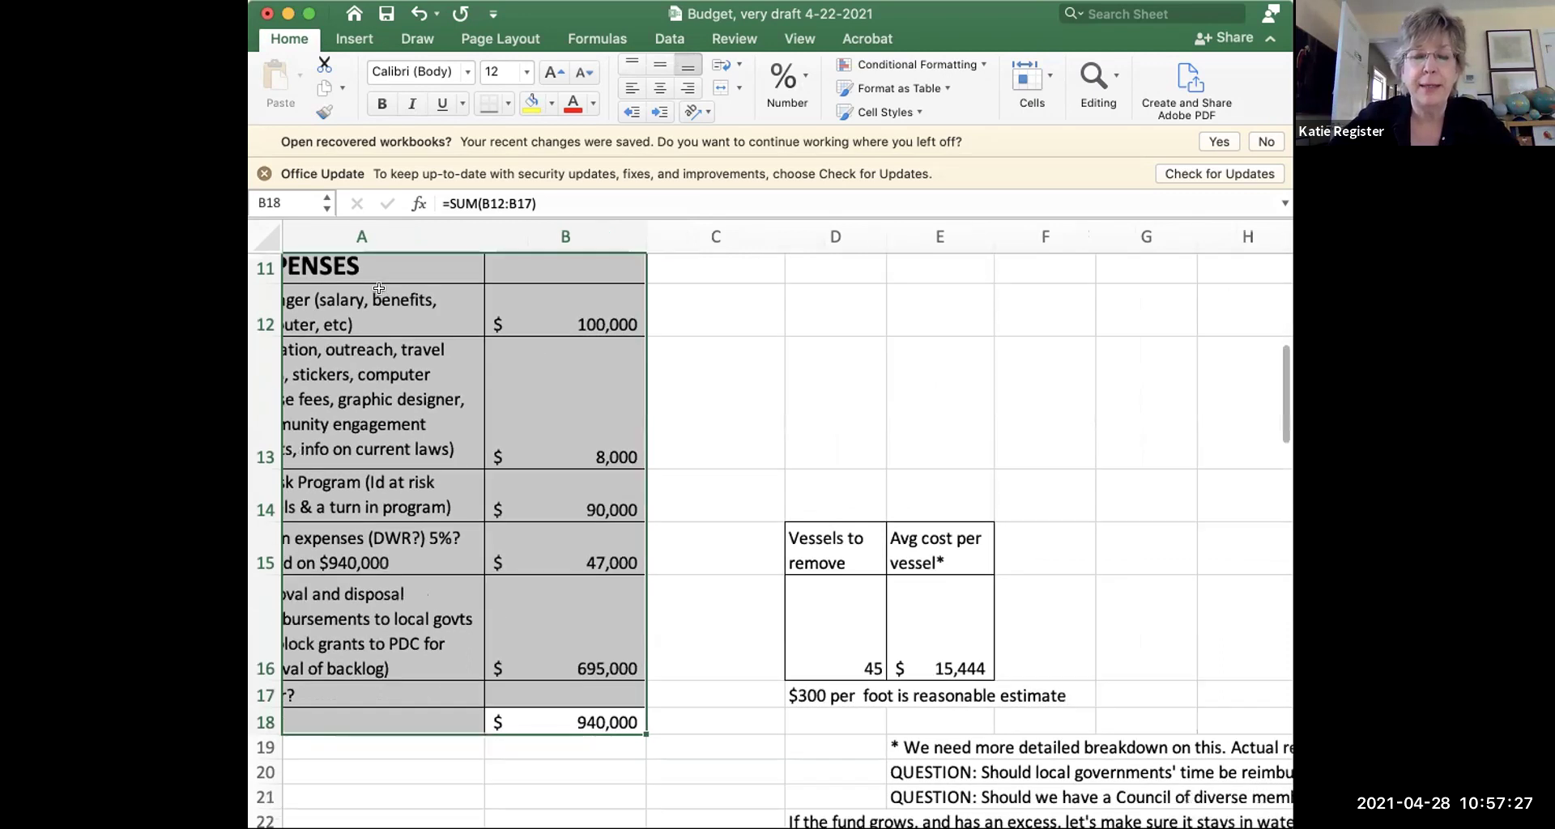
pyautogui.scroll(-2, 378, 288)
pyautogui.hscroll(2, 378, 287)
pyautogui.hscroll(2, 378, 288)
pyautogui.scroll(-1, 378, 288)
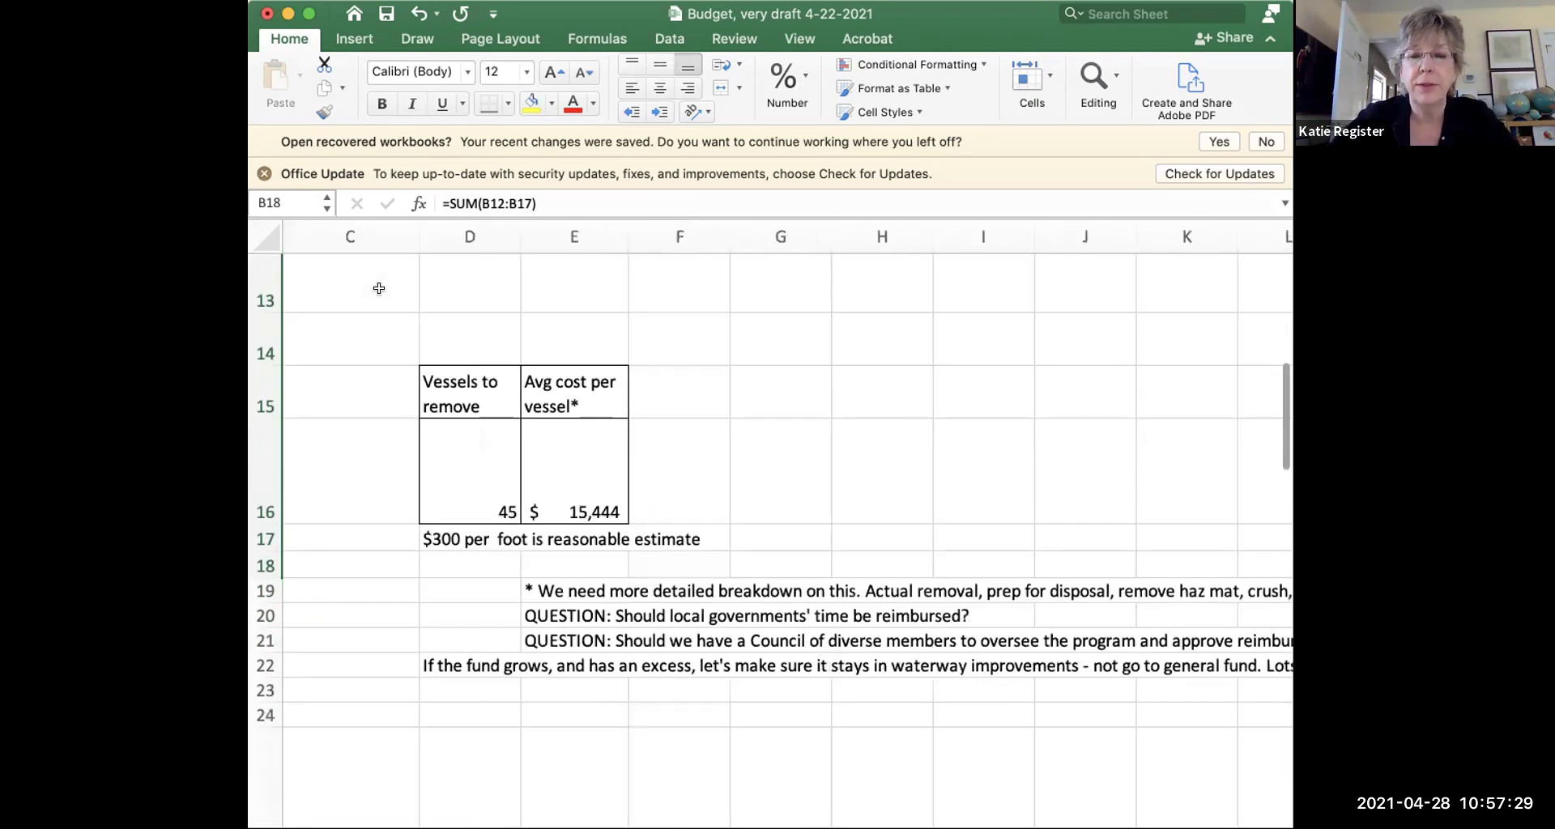
pyautogui.hscroll(1, 378, 287)
pyautogui.scroll(-1, 378, 288)
pyautogui.scroll(-1, 378, 287)
pyautogui.hscroll(2, 379, 287)
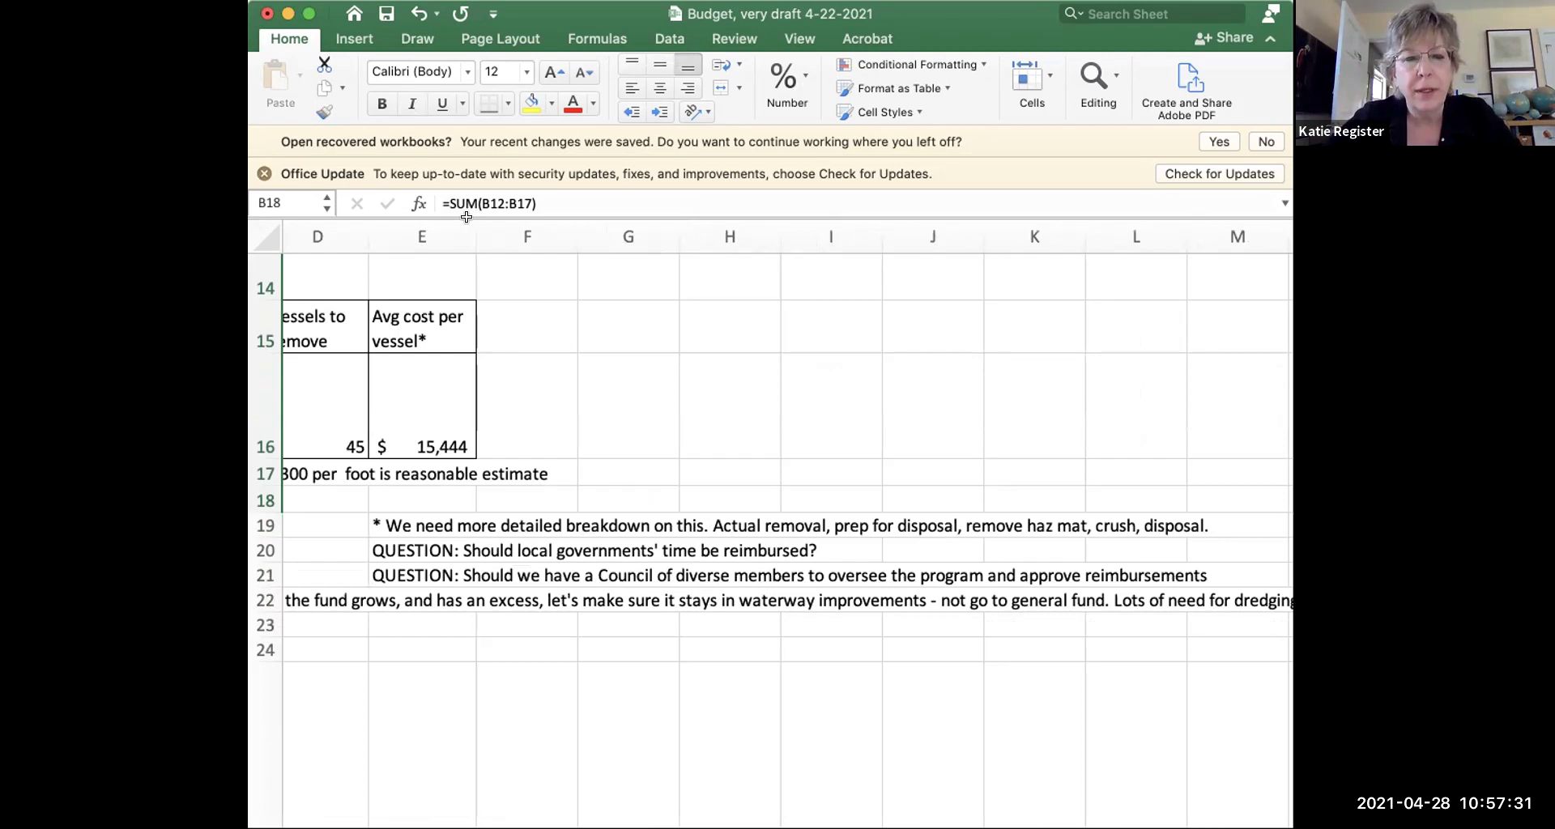
pyautogui.click(448, 524)
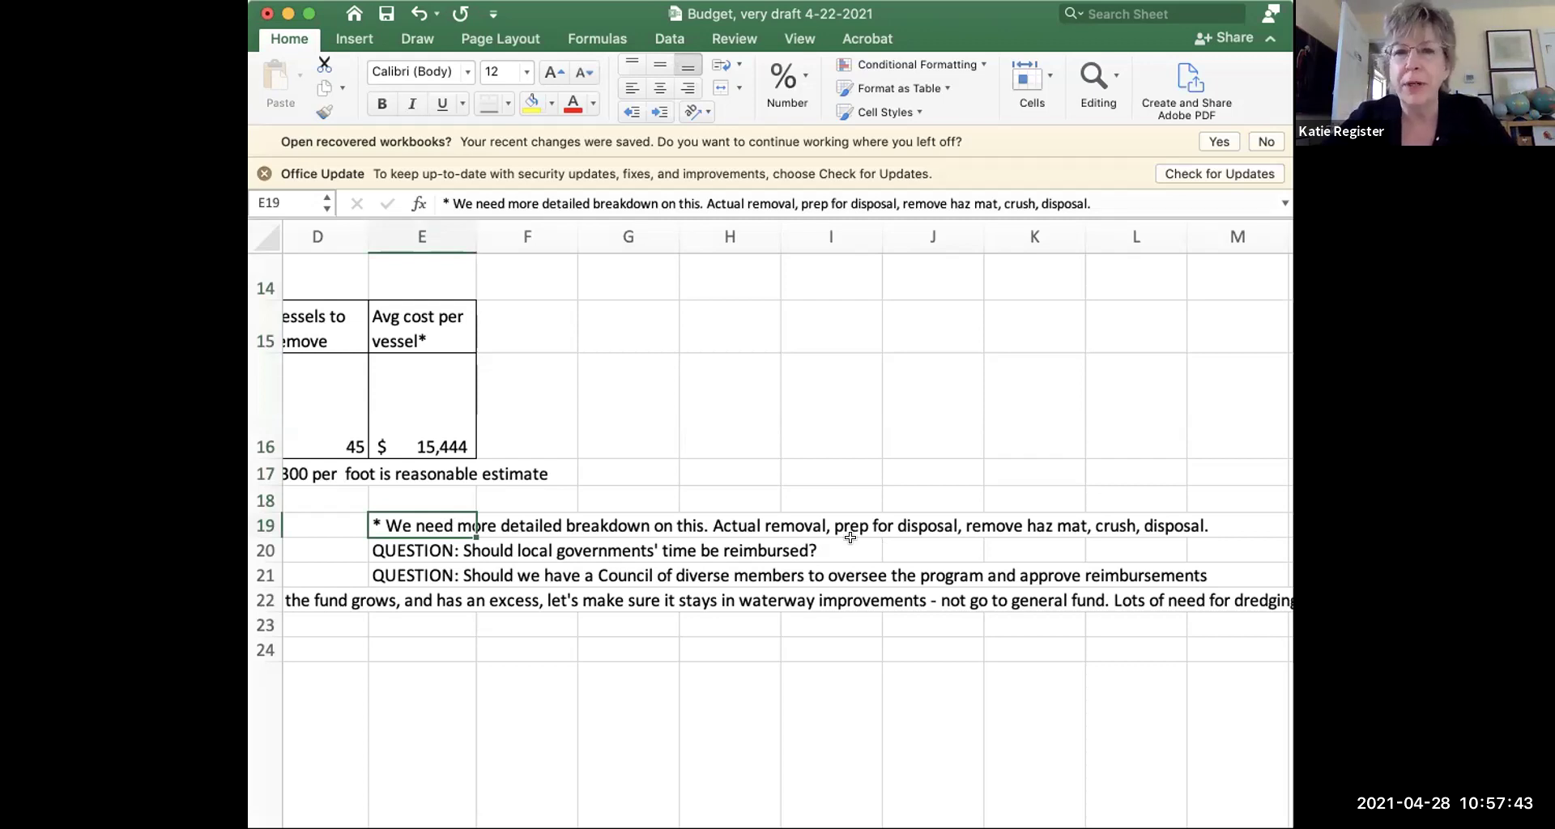
pyautogui.click(458, 550)
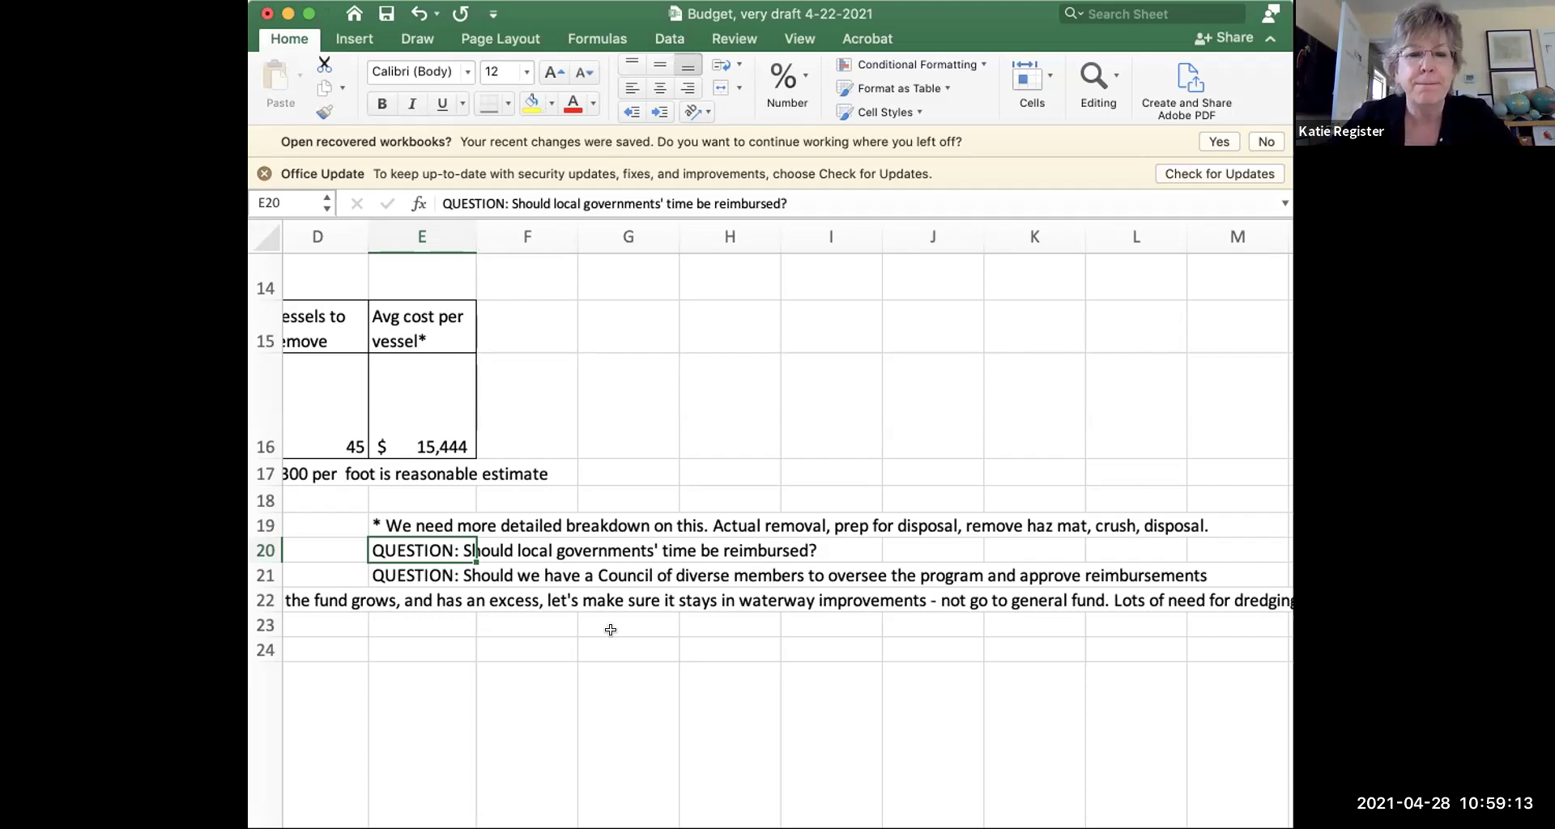
pyautogui.press('Down')
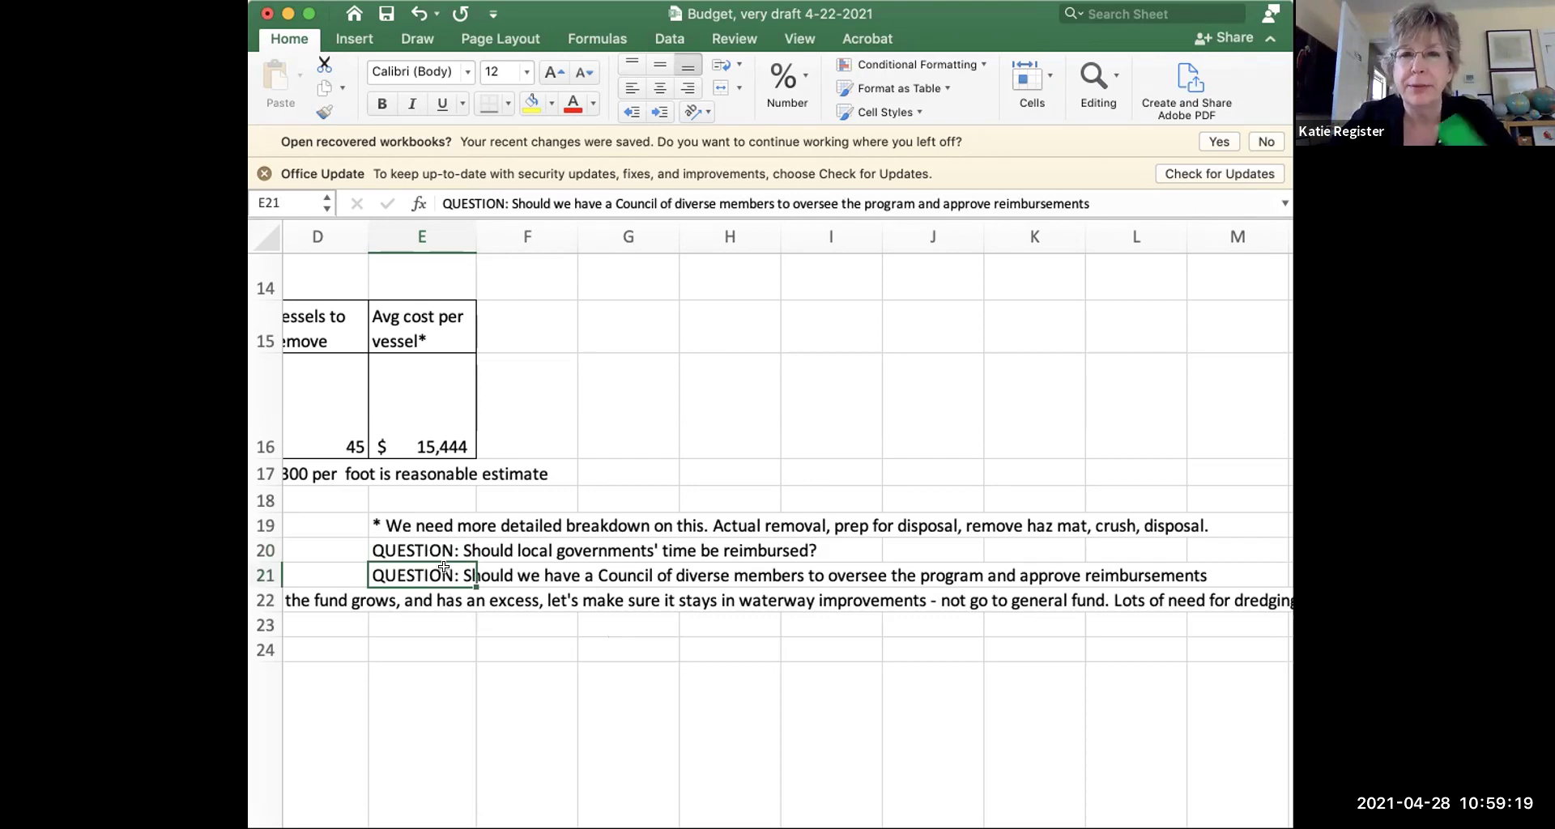
# - Read the note in D22 about keeping any excess fund money in waterway improvements
pyautogui.hscroll(-1, 454, 593)
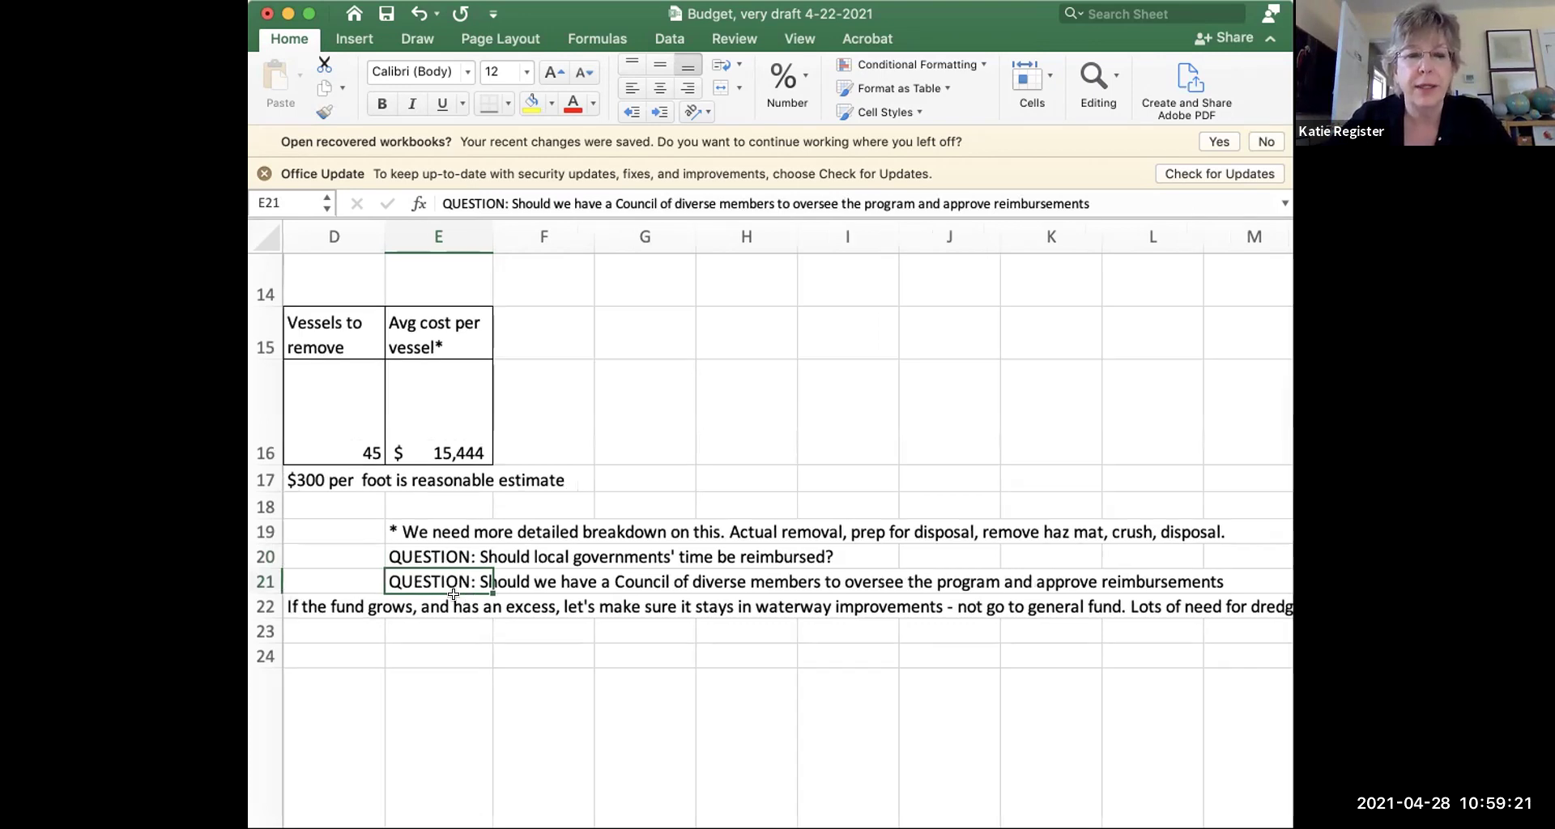
pyautogui.hscroll(-2, 437, 607)
pyautogui.click(415, 619)
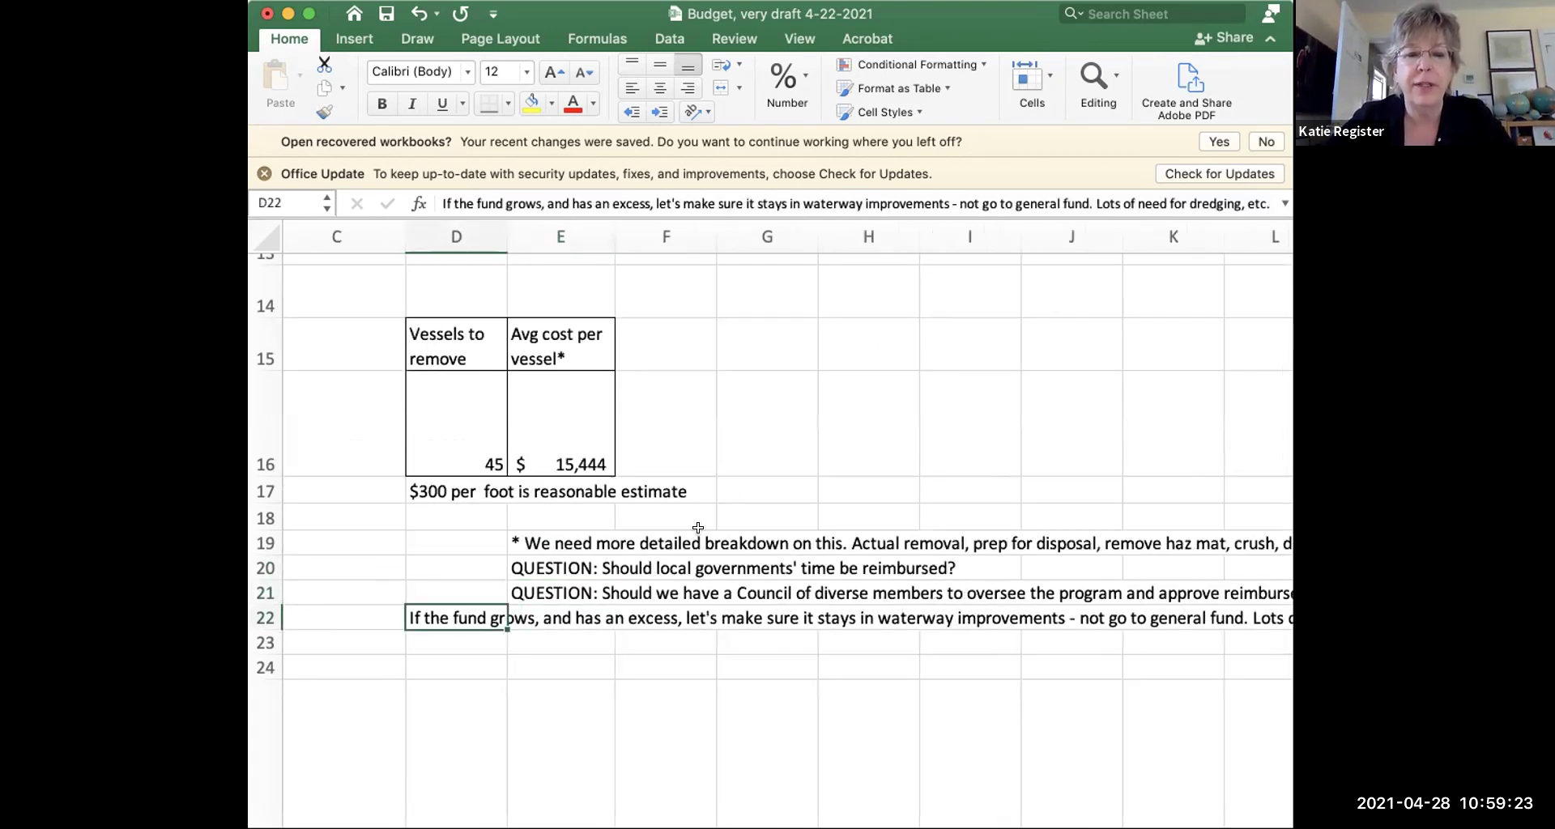
pyautogui.scroll(-2, 698, 528)
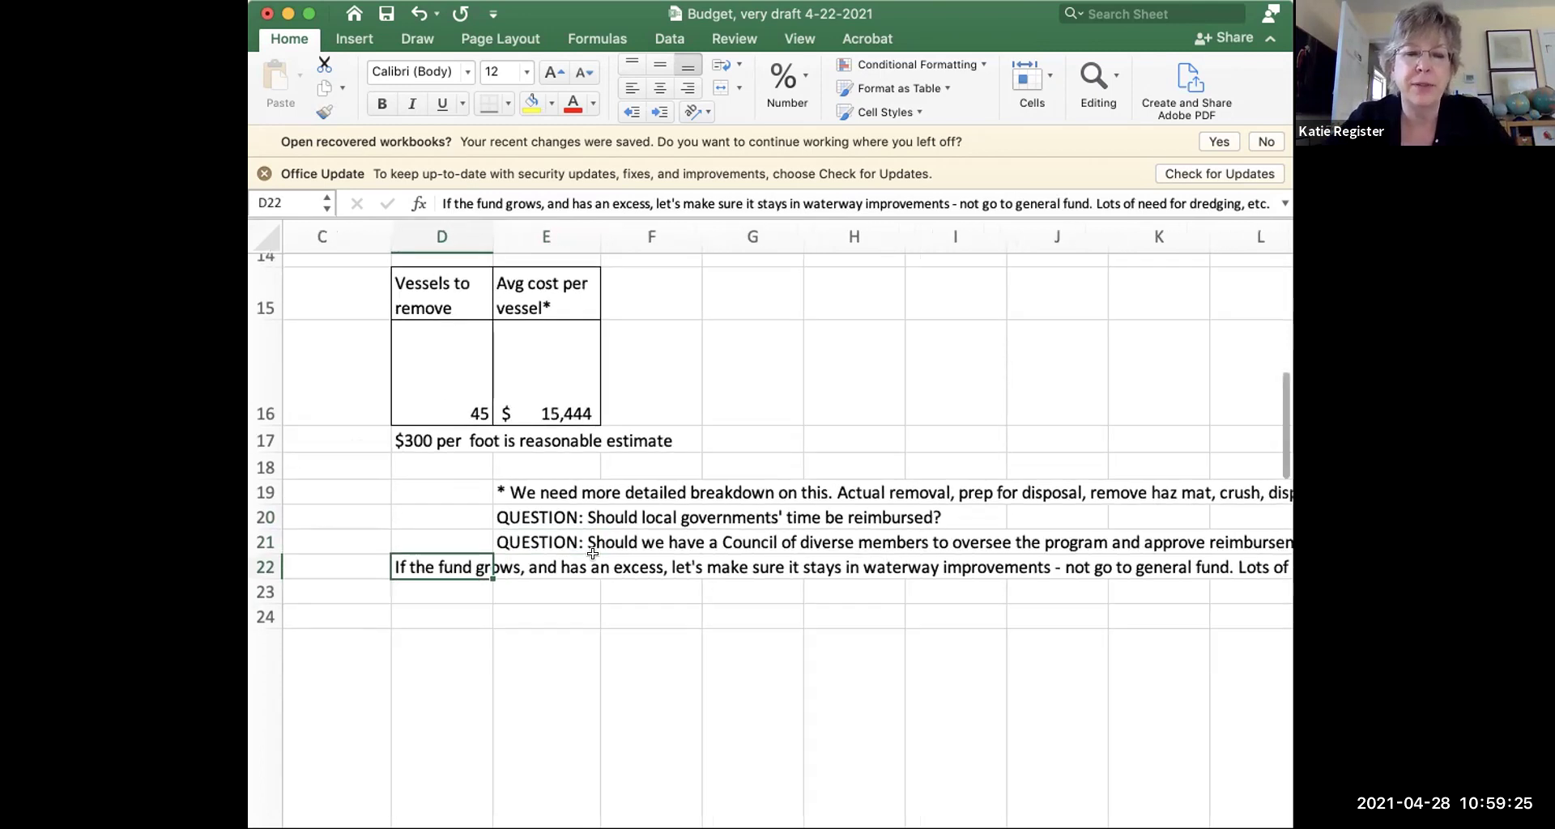
pyautogui.scroll(-1, 530, 547)
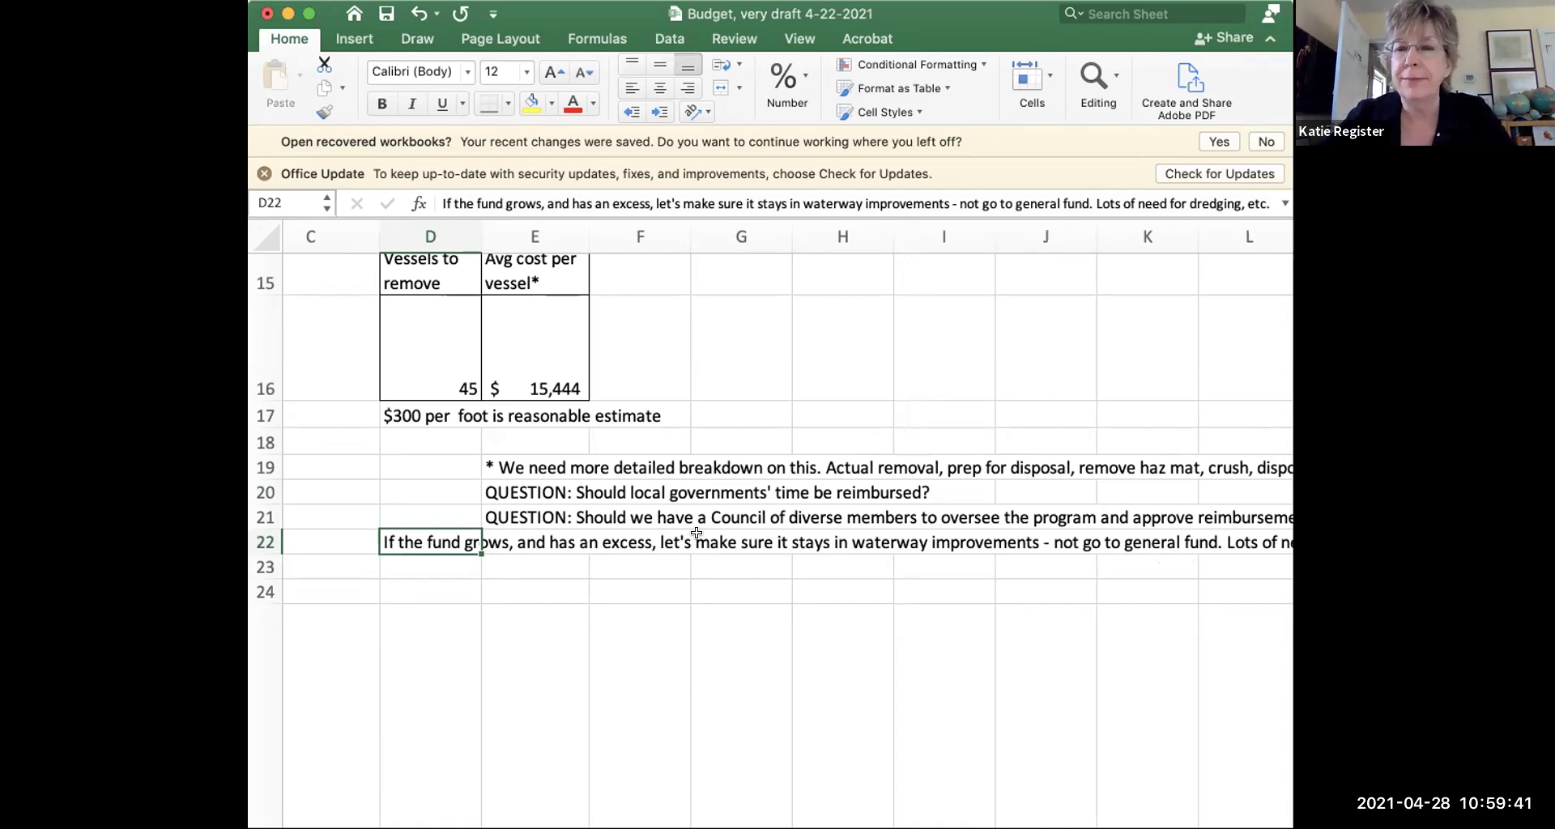
# - Look over the staff duties note below the expenses table and return to the questions in rows 19 to 22
pyautogui.hscroll(-3, 697, 533)
pyautogui.scroll(-1, 697, 533)
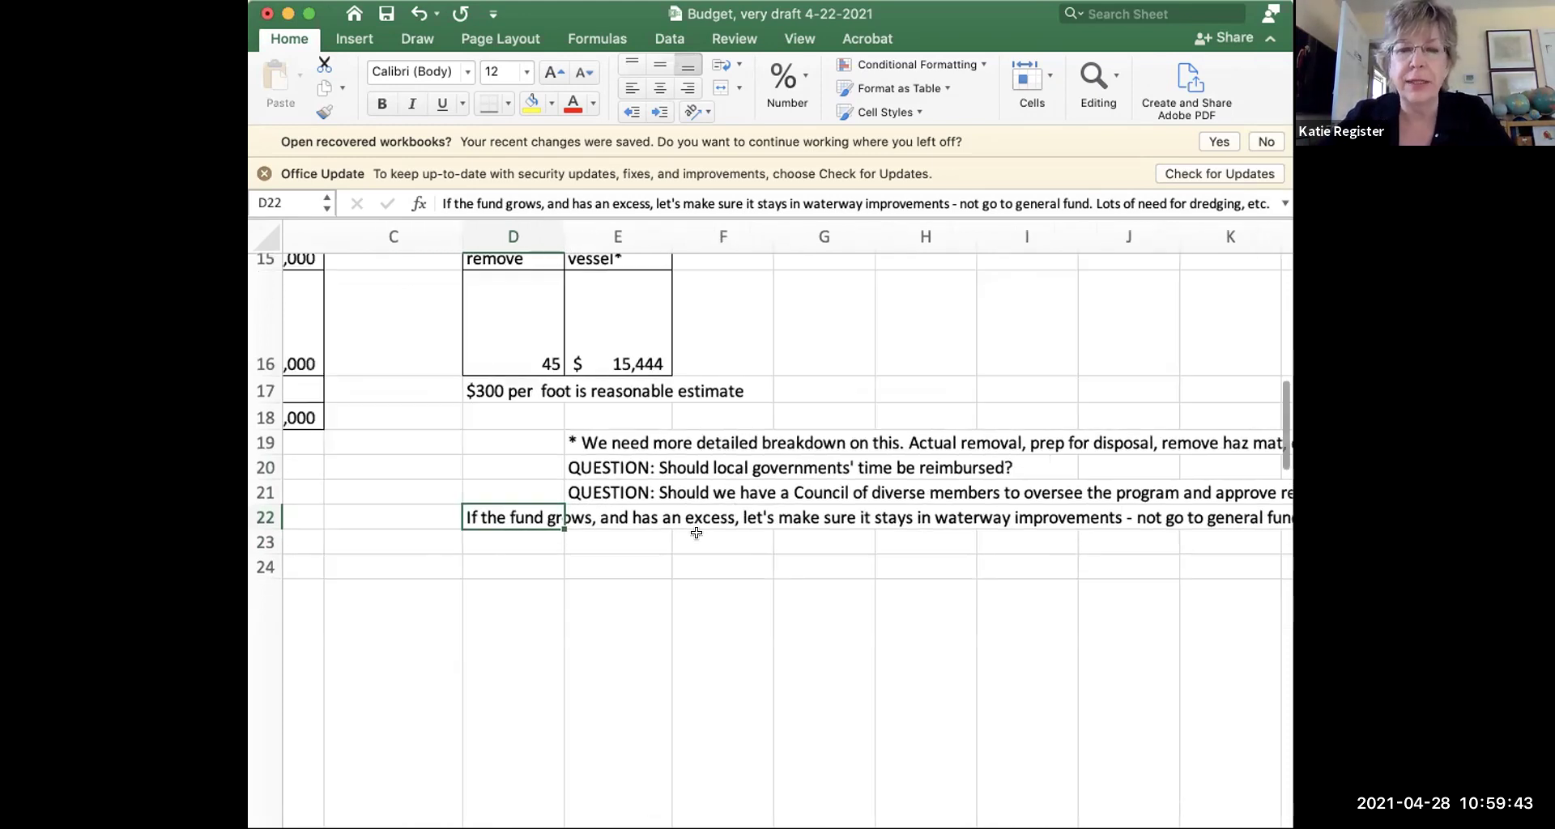
pyautogui.hscroll(-2, 697, 533)
pyautogui.scroll(-2, 697, 533)
pyautogui.hscroll(-3, 697, 533)
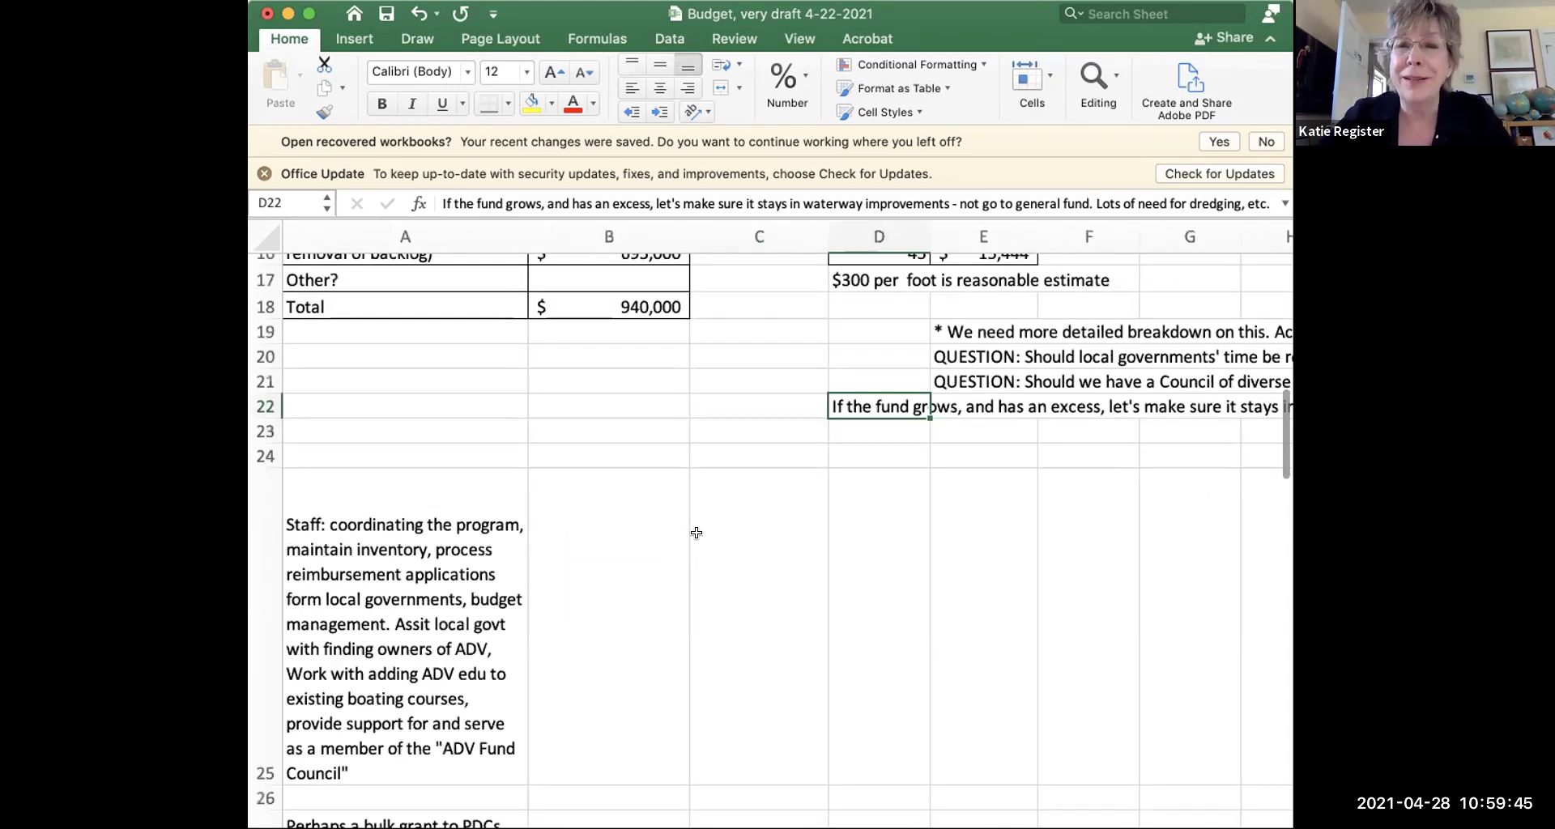
pyautogui.hscroll(1, 697, 533)
pyautogui.scroll(1, 697, 533)
pyautogui.hscroll(5, 696, 533)
pyautogui.scroll(2, 696, 533)
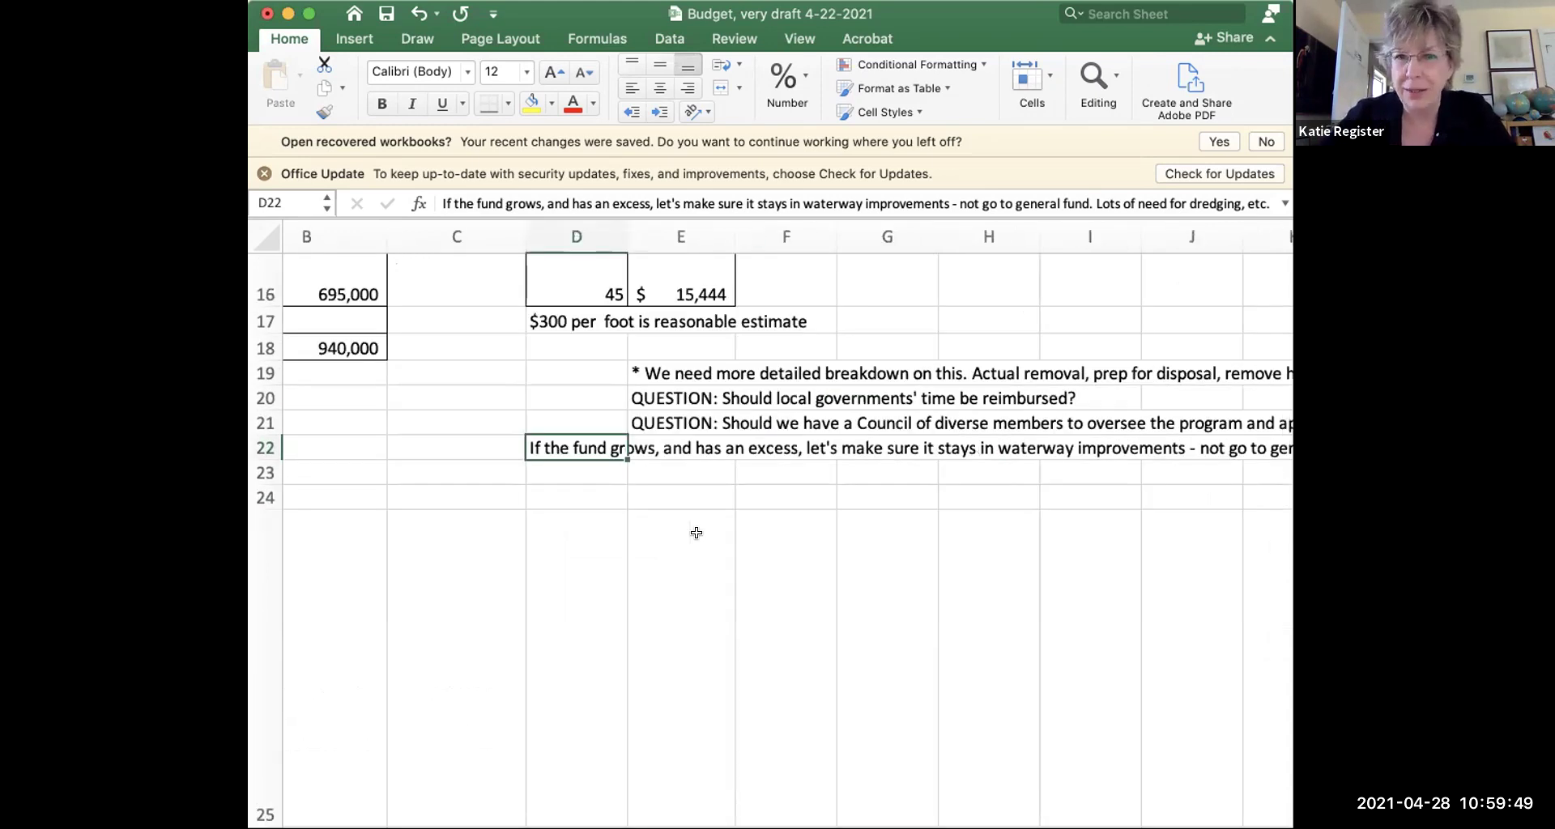
pyautogui.hscroll(-2, 697, 533)
pyautogui.scroll(-1, 696, 533)
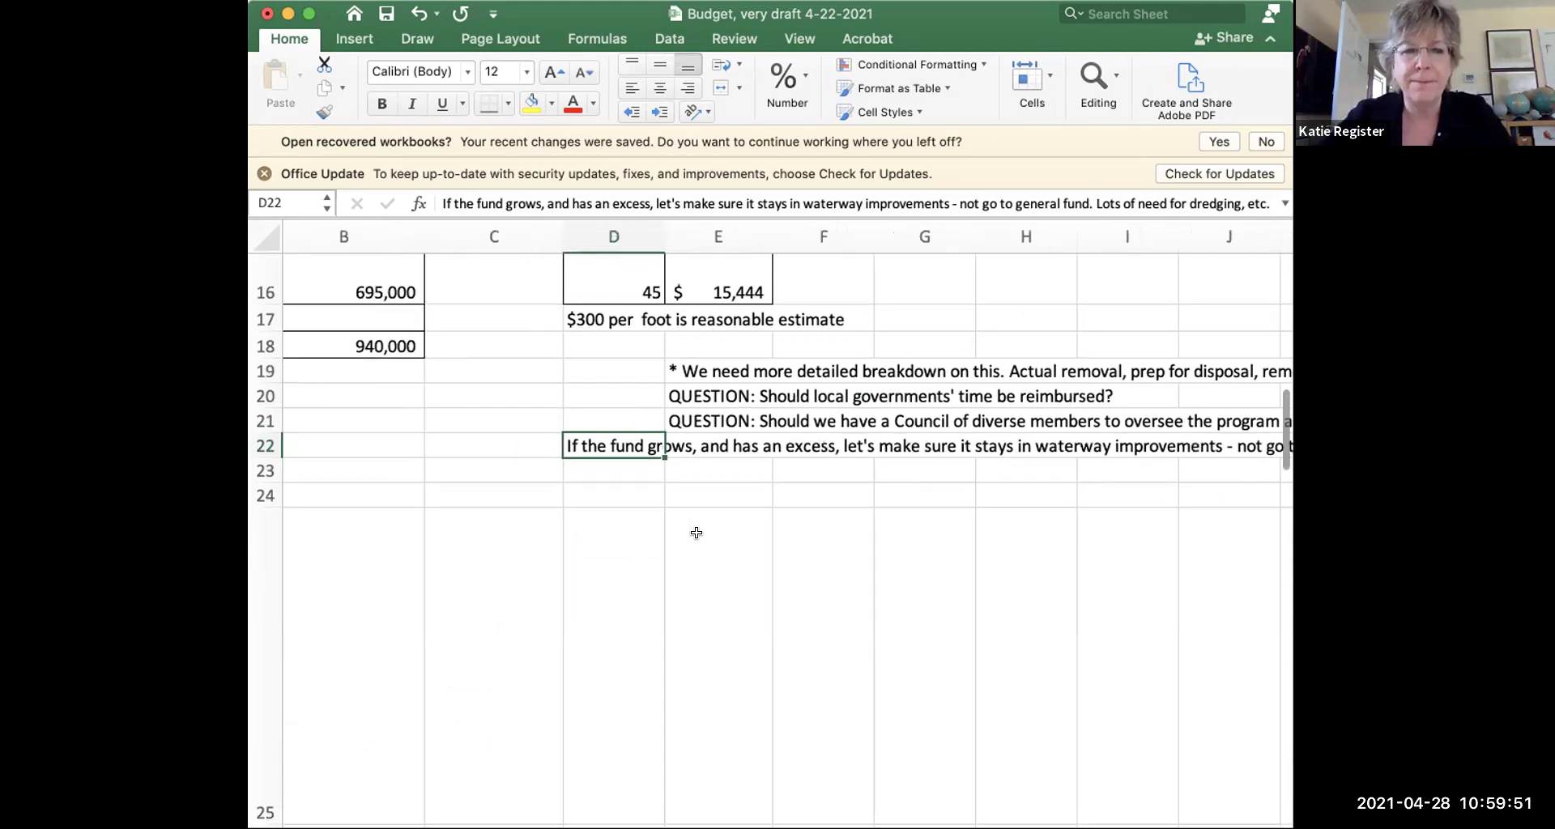
# - Read the notes in A25:A34 on staff duties, PDC bulk grants, the at-risk program, voluntary turn-in and first-year setup
pyautogui.hscroll(-5, 697, 533)
pyautogui.scroll(-5, 696, 533)
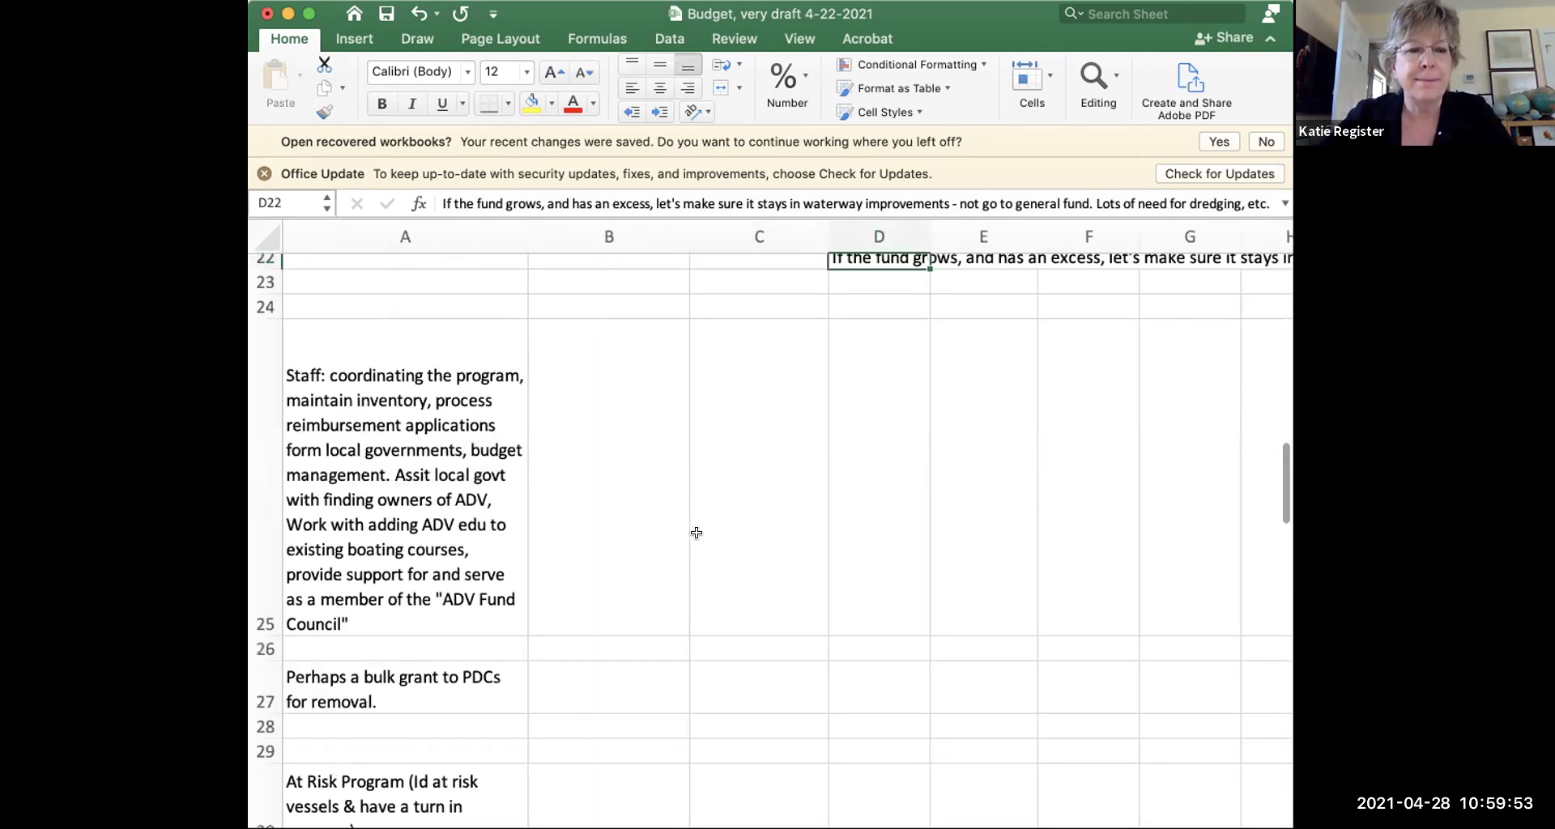
pyautogui.scroll(-2, 697, 533)
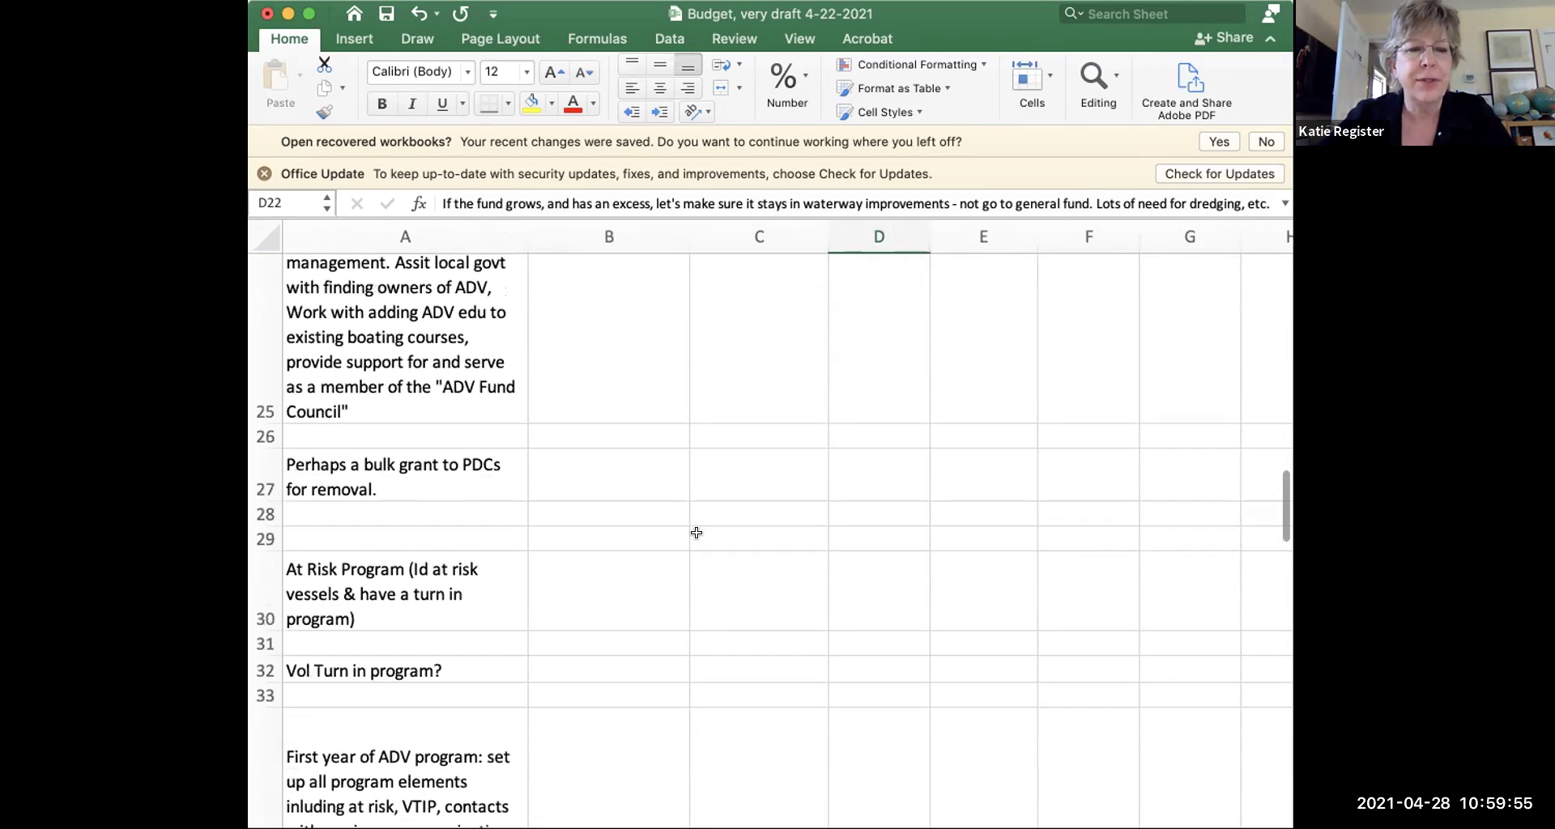
pyautogui.scroll(-4, 696, 533)
pyautogui.scroll(-2, 519, 478)
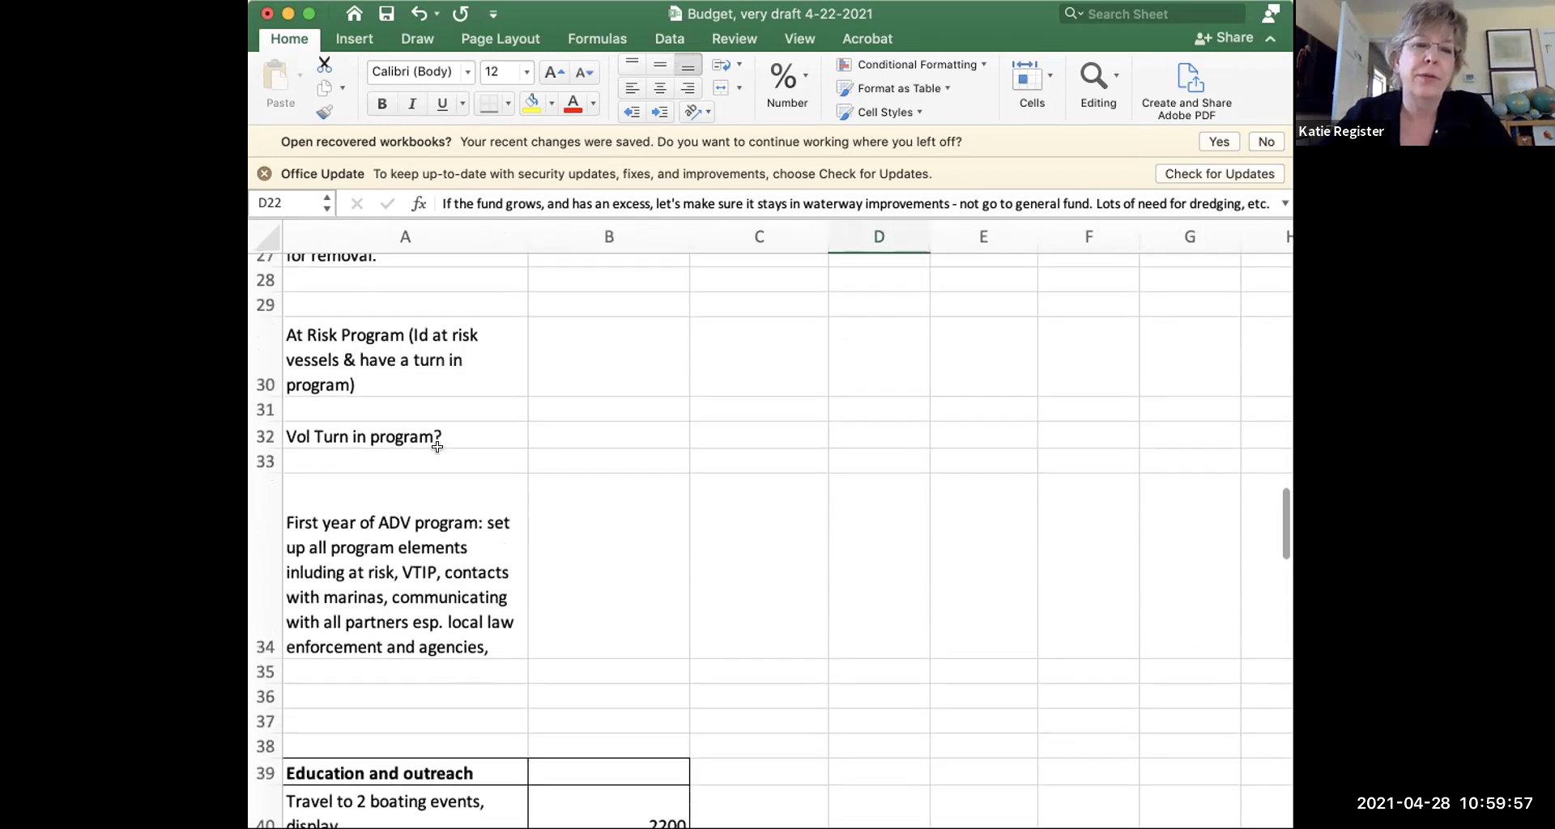
pyautogui.click(437, 427)
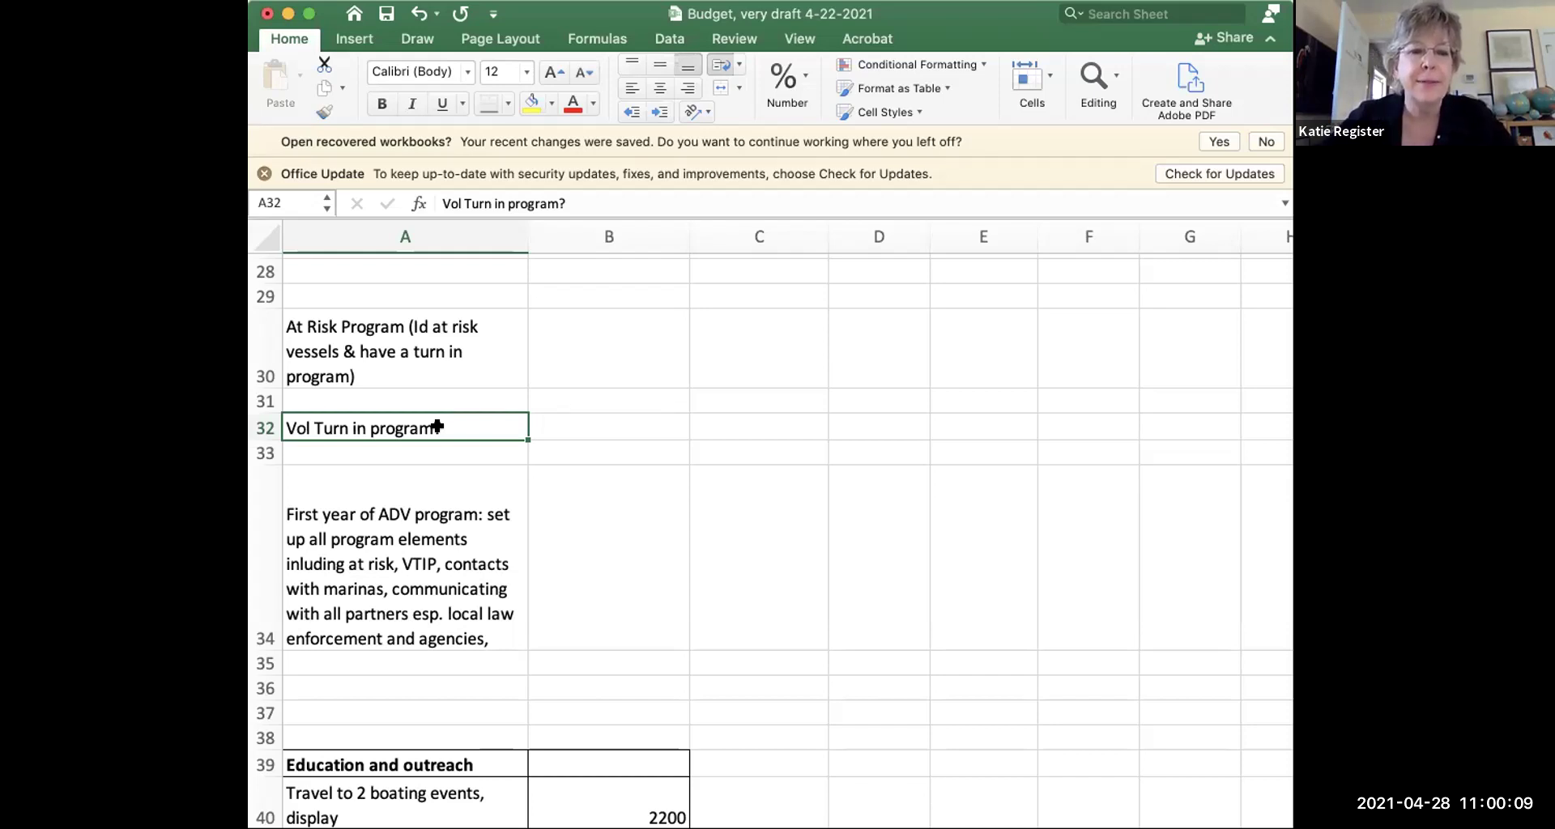
# - Go back over the EXPENSES and INCOME tables and single out the $4 annual fee in B4
pyautogui.scroll(-3, 438, 427)
pyautogui.scroll(10, 438, 427)
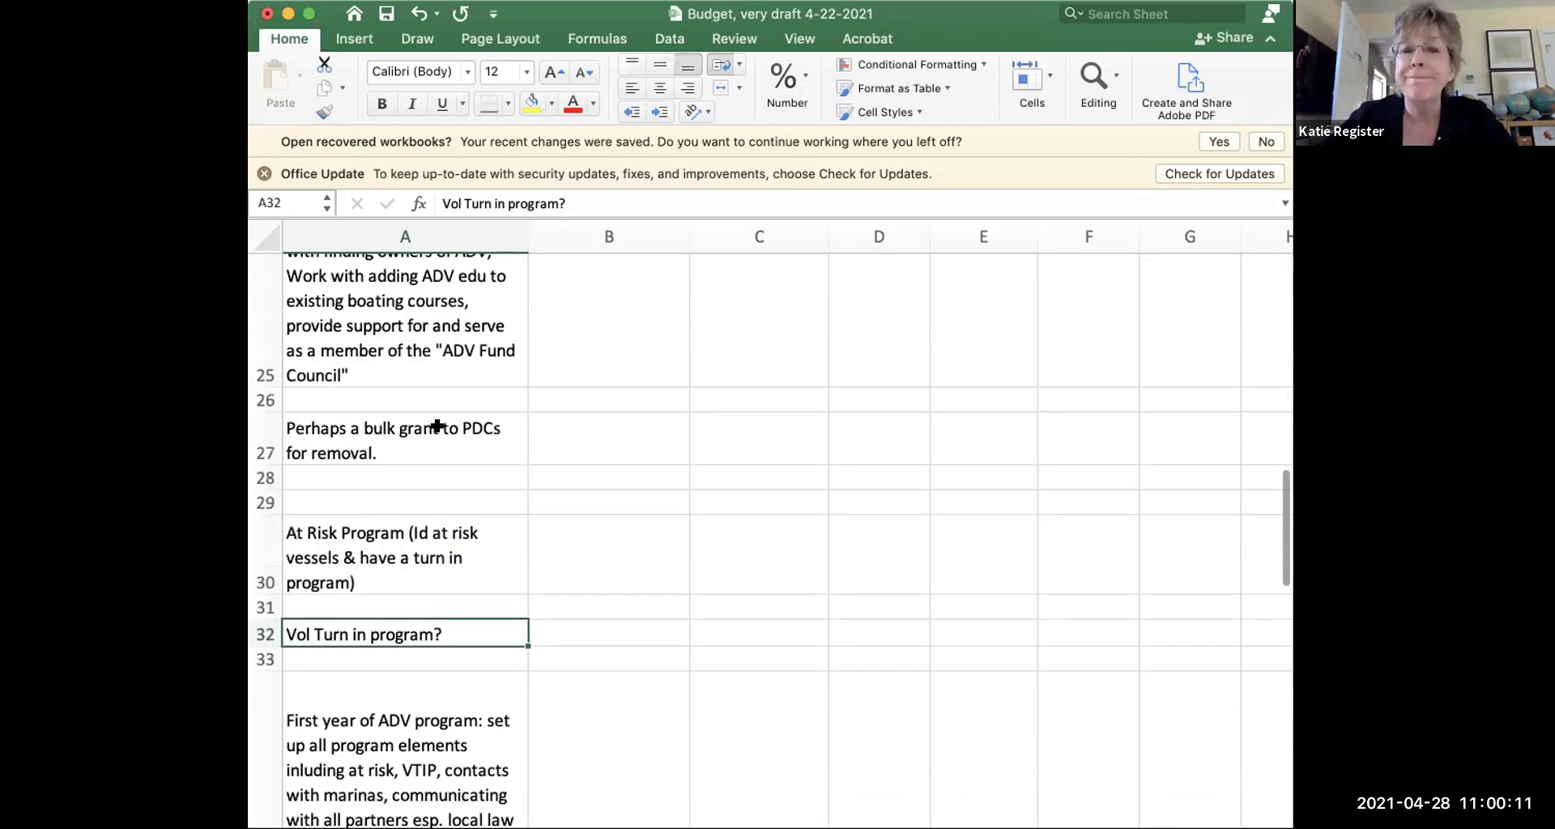
pyautogui.scroll(5, 438, 426)
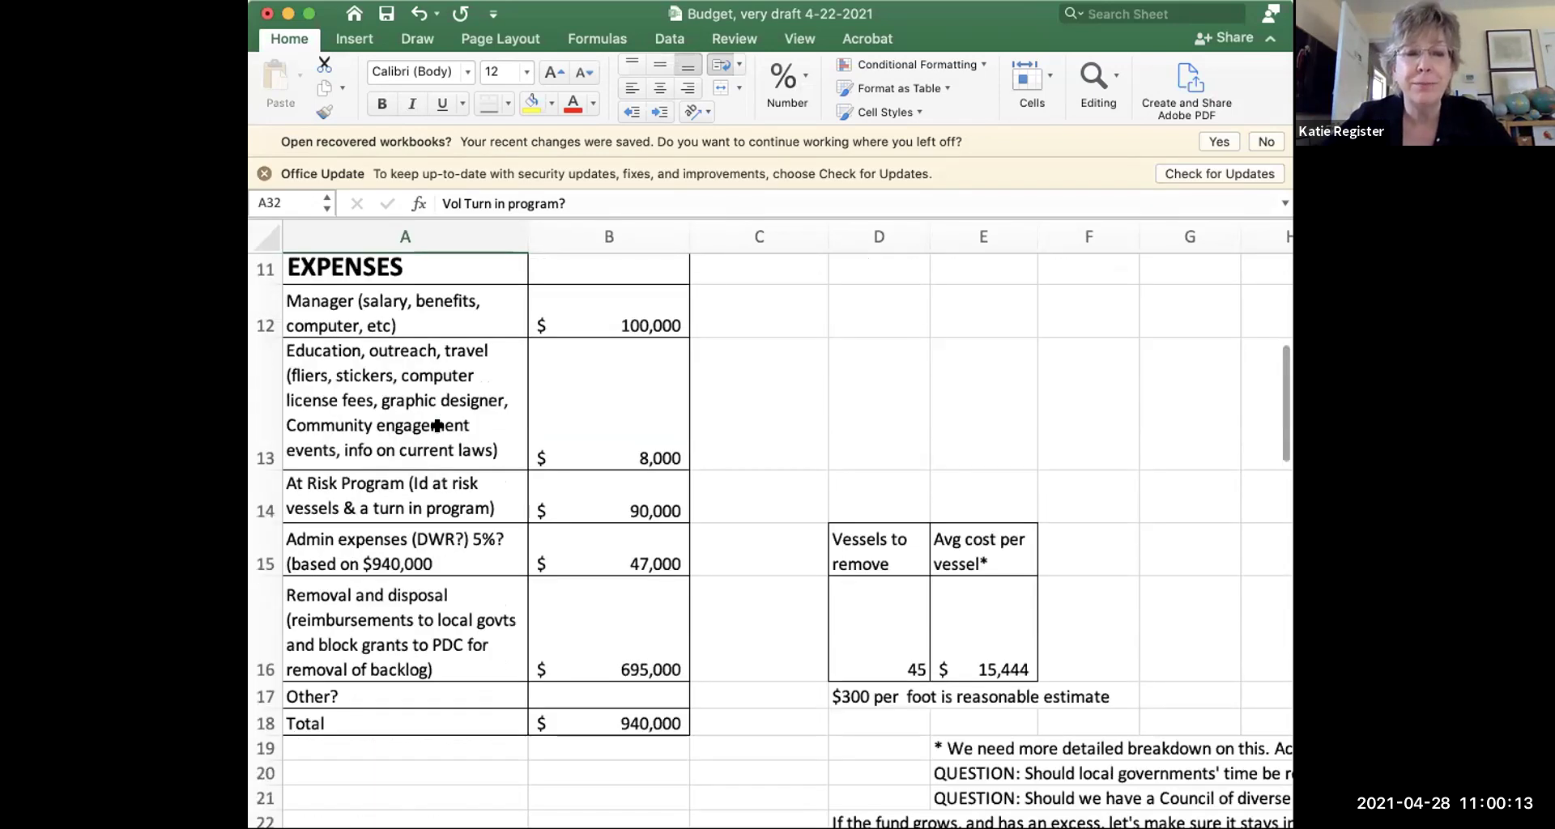
pyautogui.scroll(1, 438, 427)
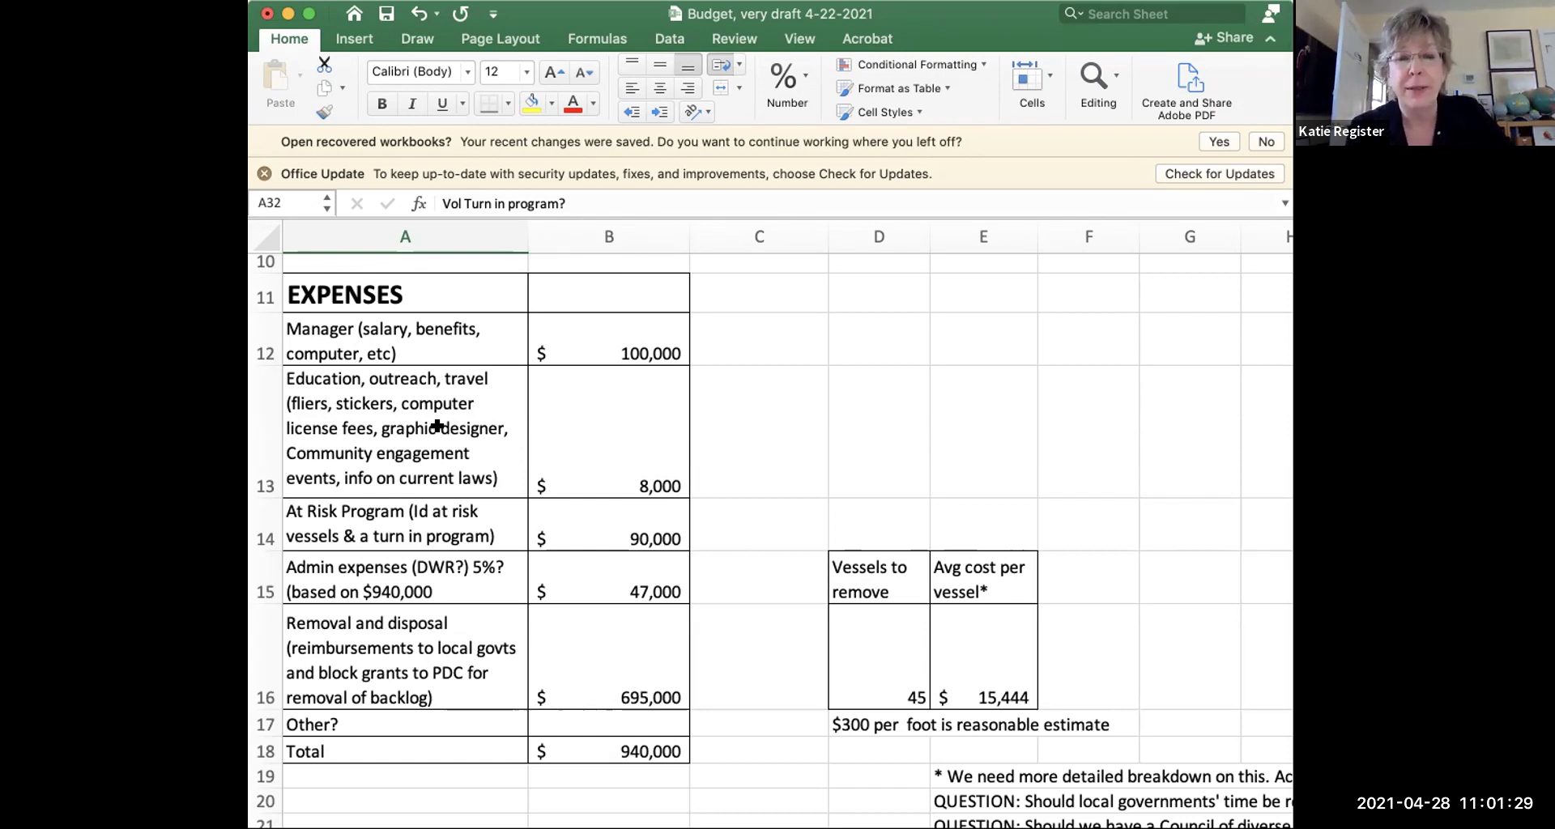
pyautogui.scroll(8, 438, 426)
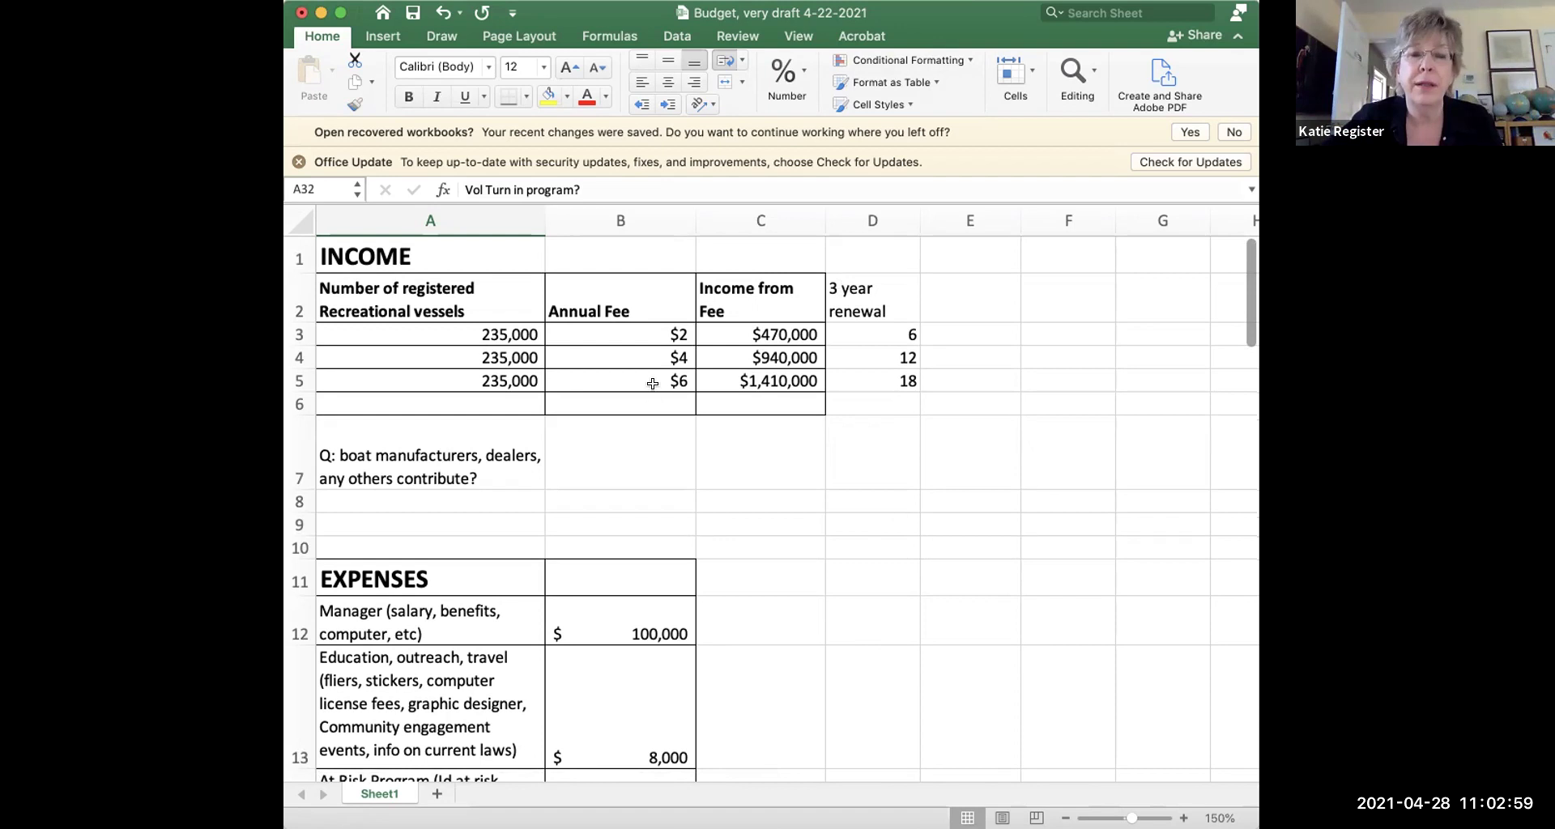
pyautogui.click(659, 357)
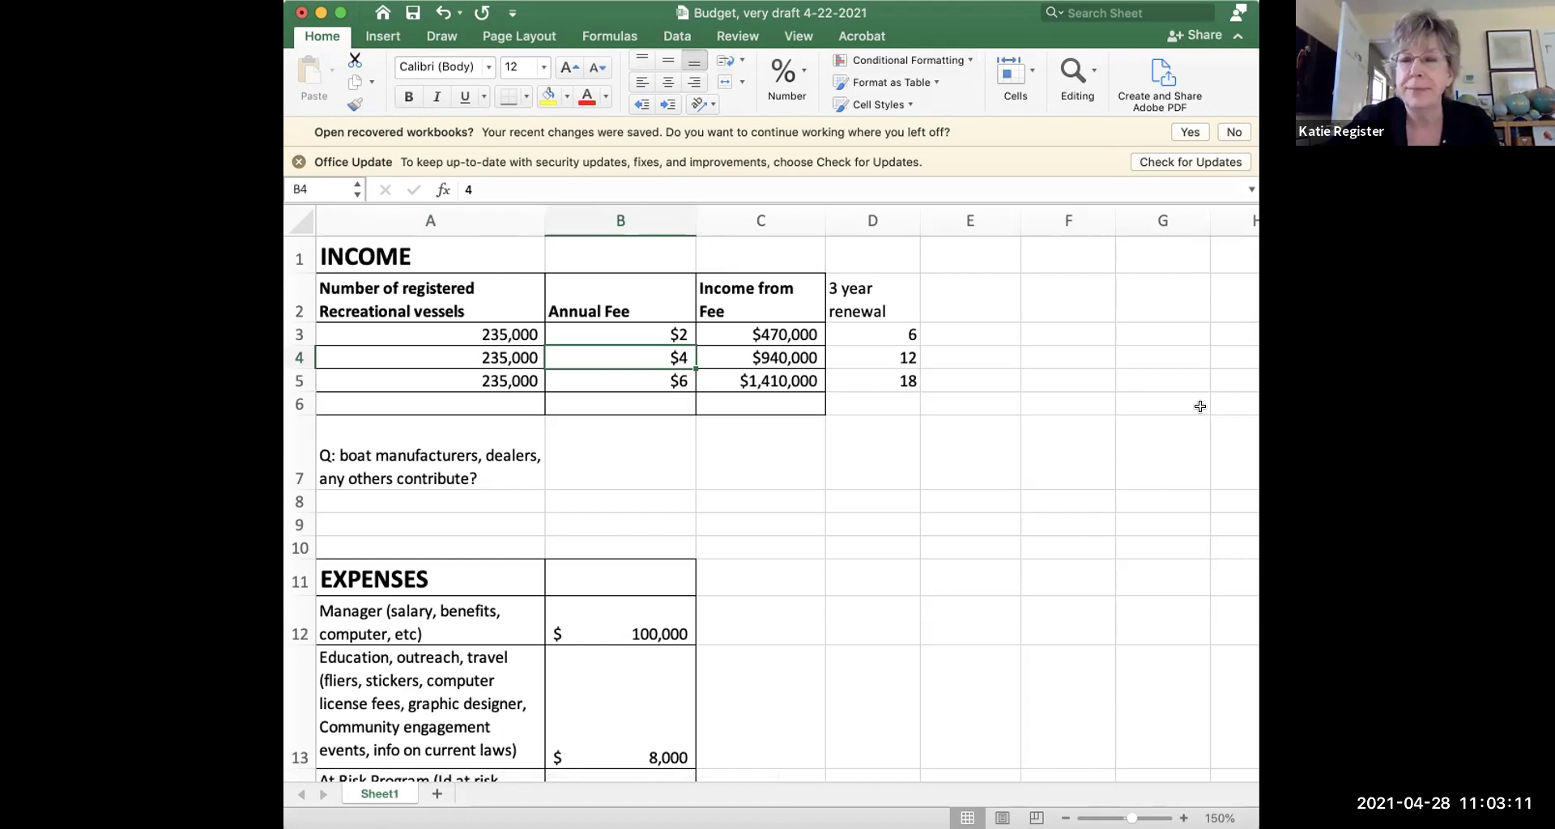
# - Add borders to the 3 year renewal cells D2:D5 beside the income table
pyautogui.scroll(-1, 1201, 406)
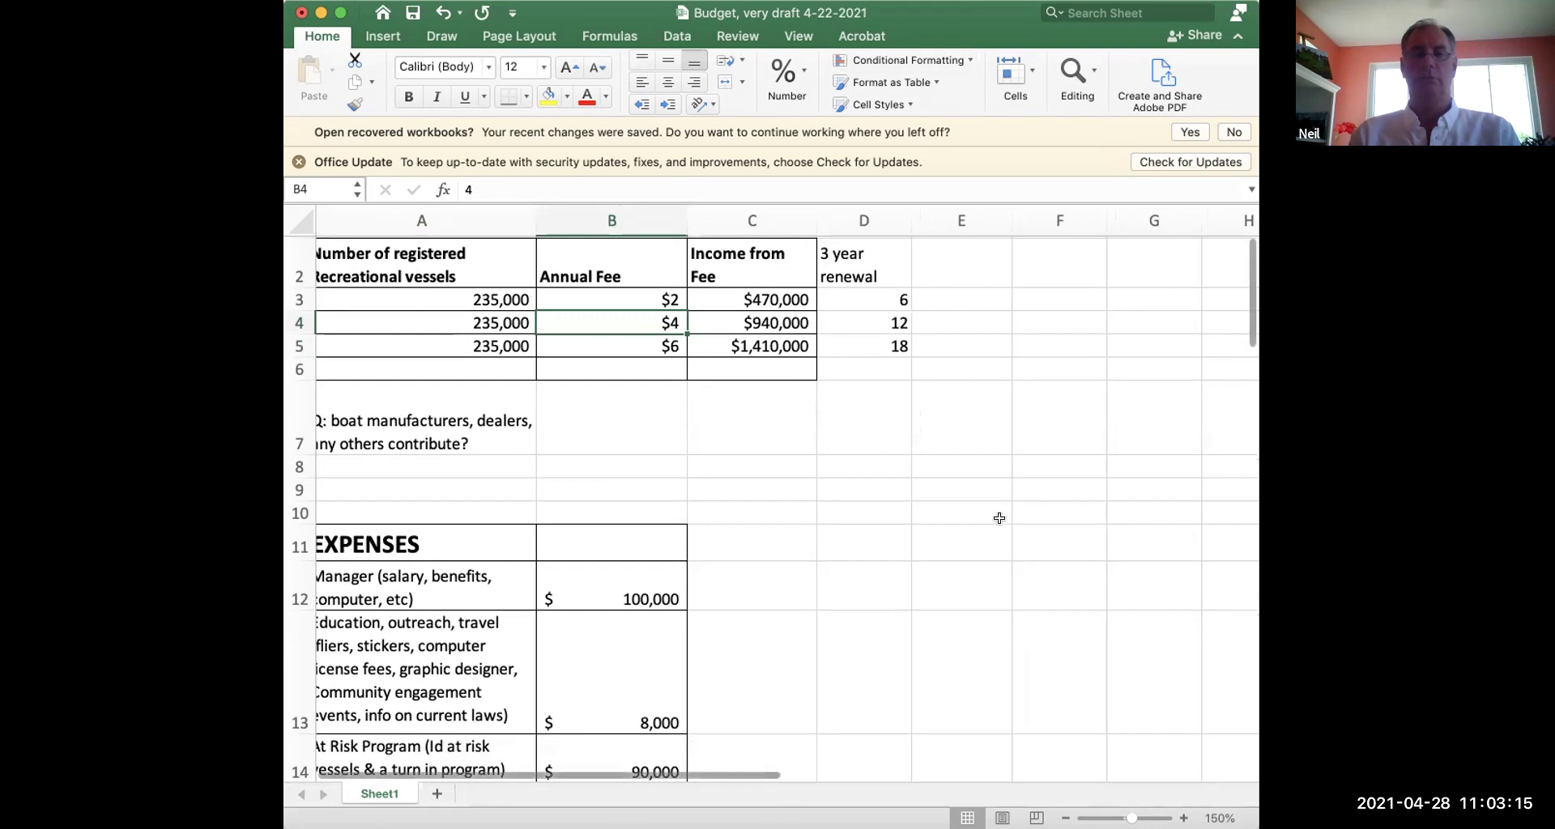
pyautogui.scroll(-1, 999, 519)
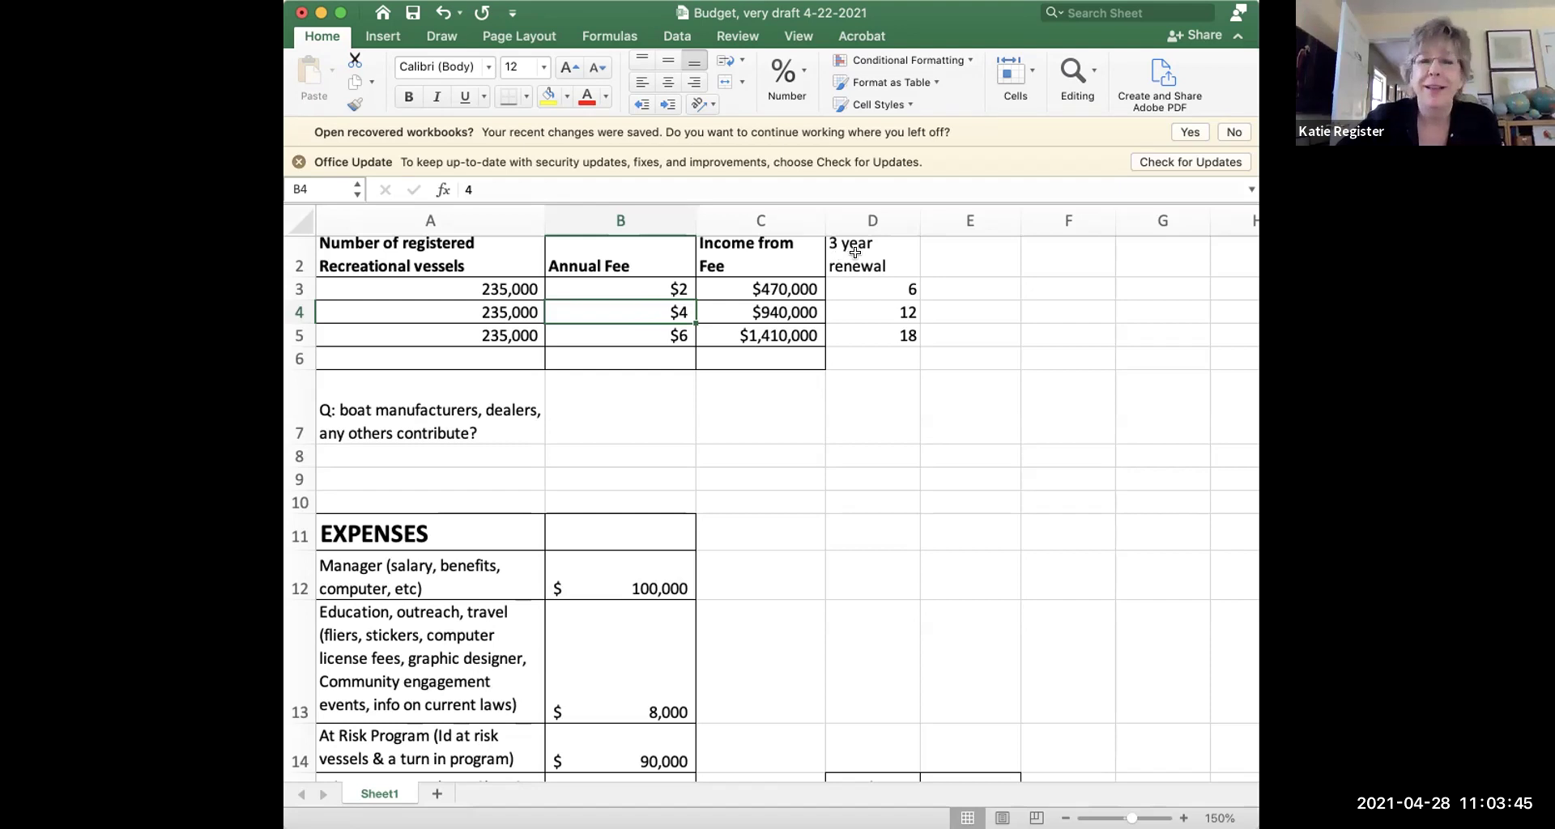
pyautogui.moveTo(826, 275); pyautogui.dragTo(523, 122)
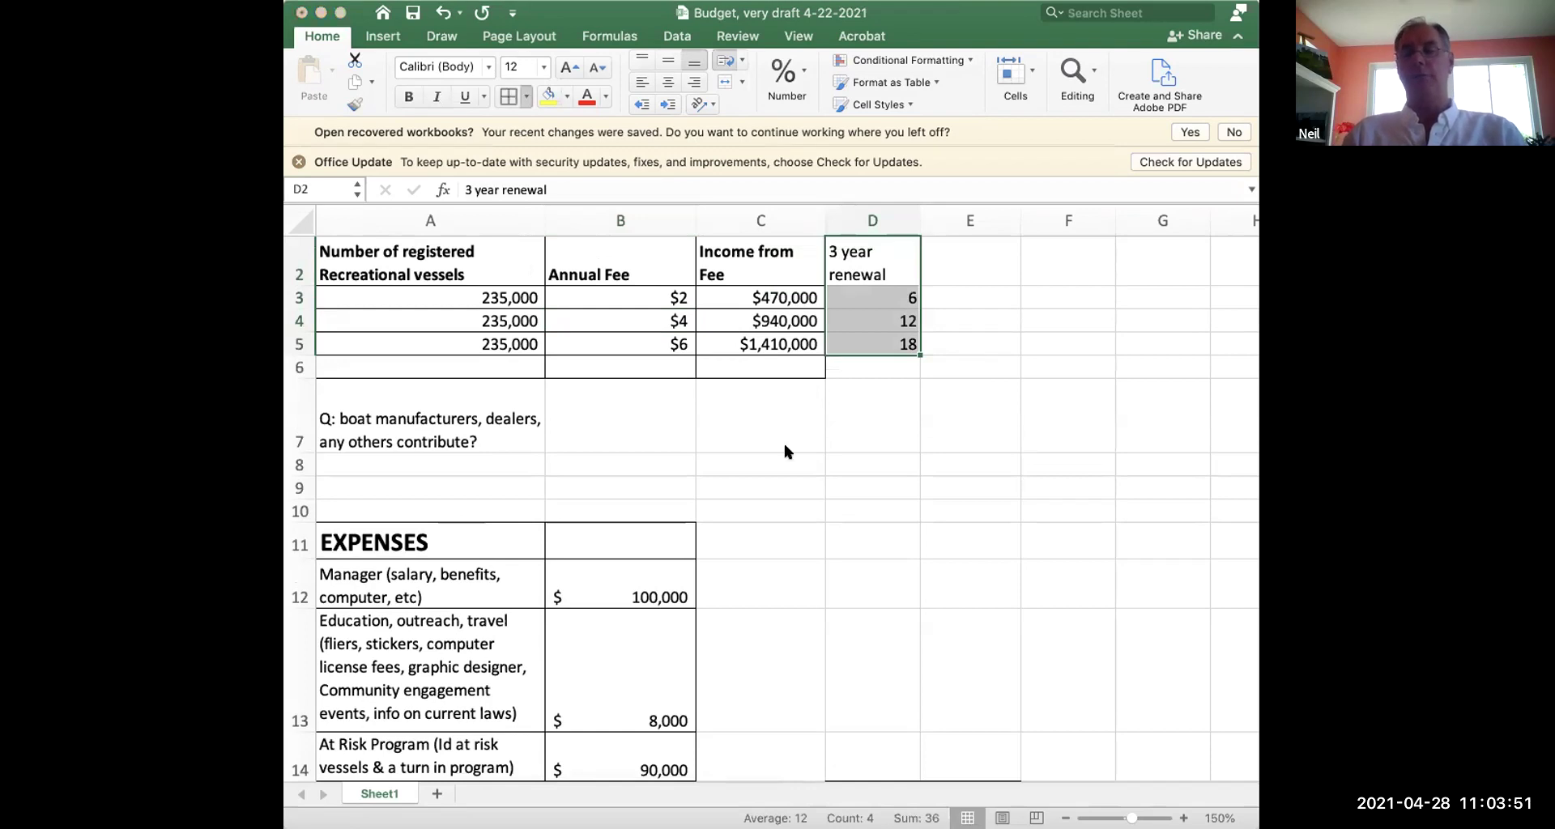
pyautogui.click(864, 487)
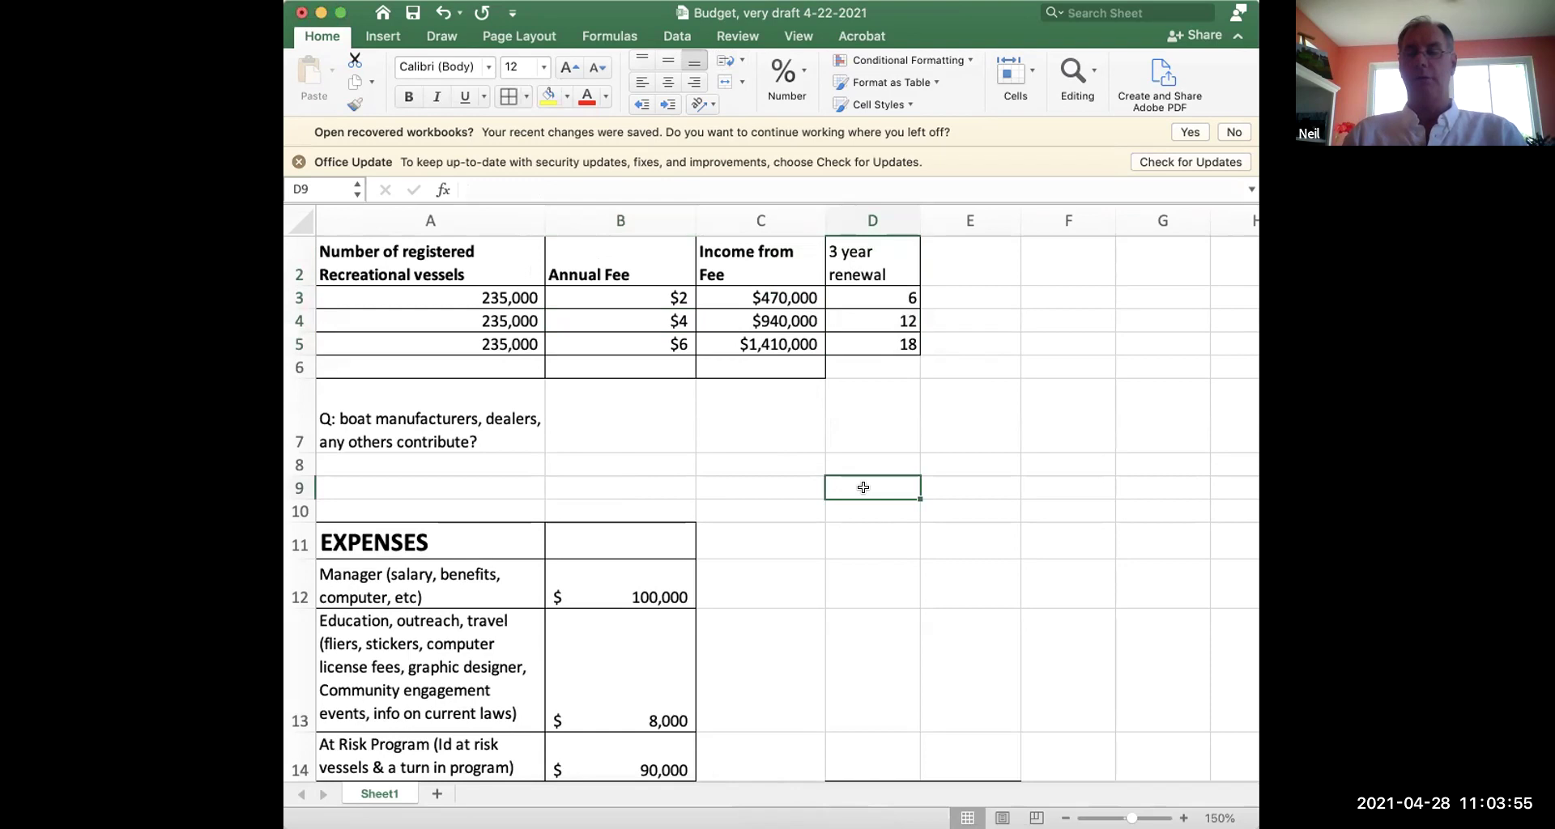
pyautogui.scroll(-2, 864, 487)
pyautogui.scroll(-1, 863, 487)
pyautogui.scroll(3, 863, 487)
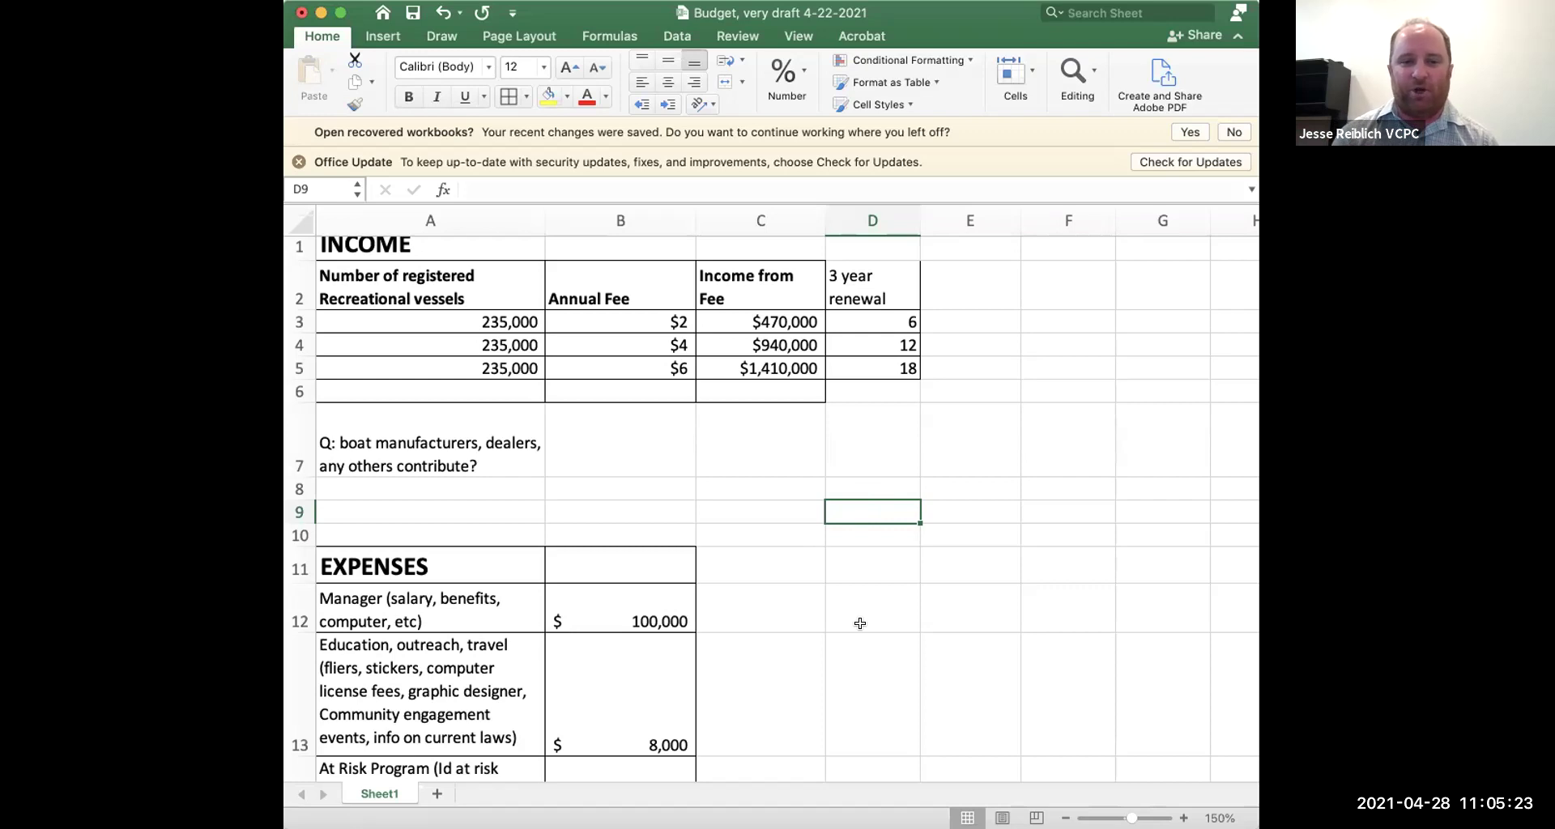
pyautogui.scroll(-1, 860, 623)
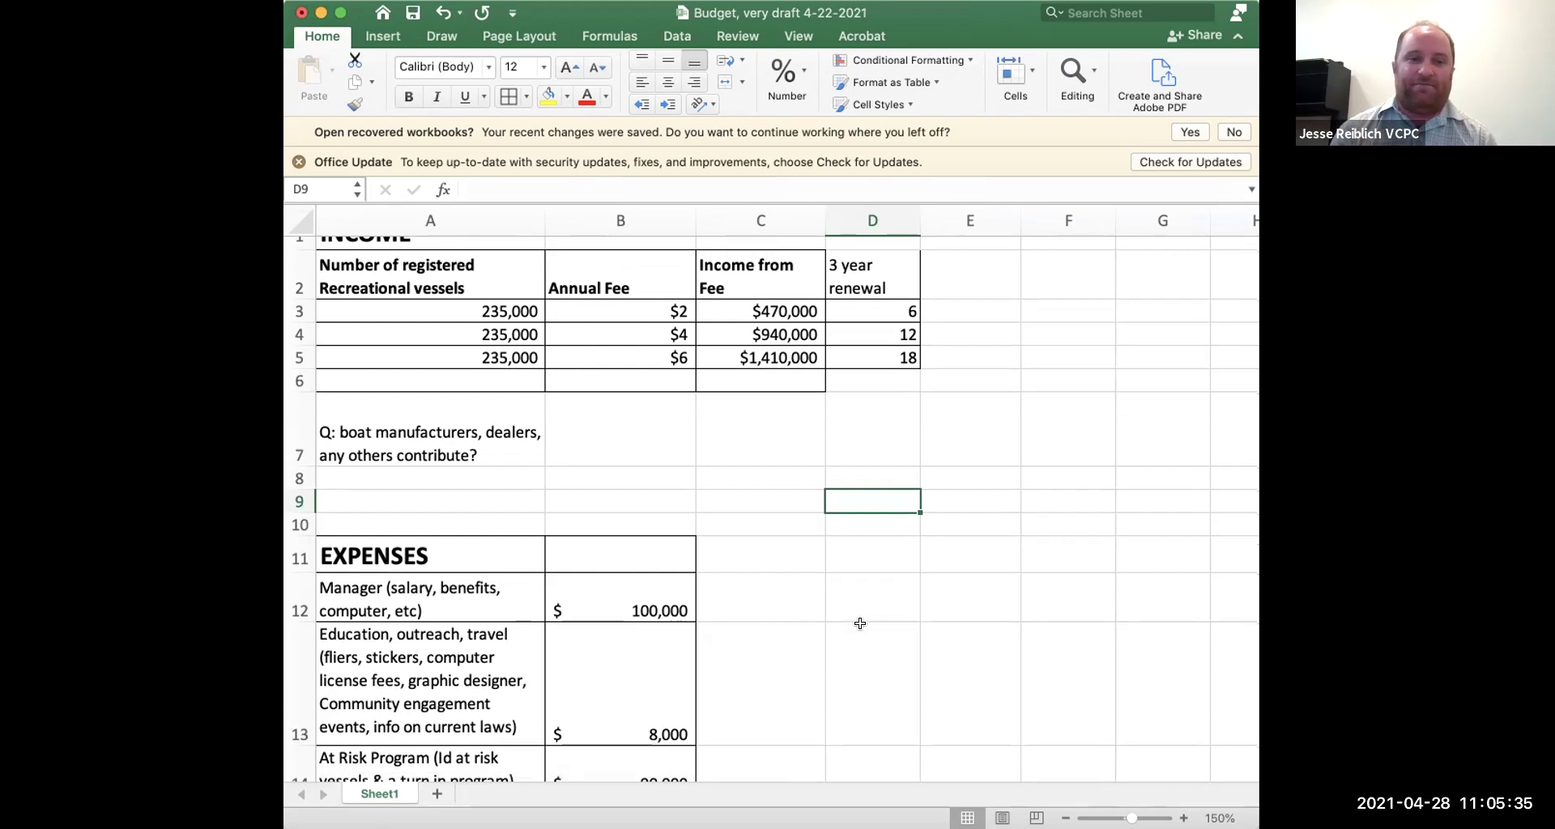
pyautogui.scroll(-1, 861, 624)
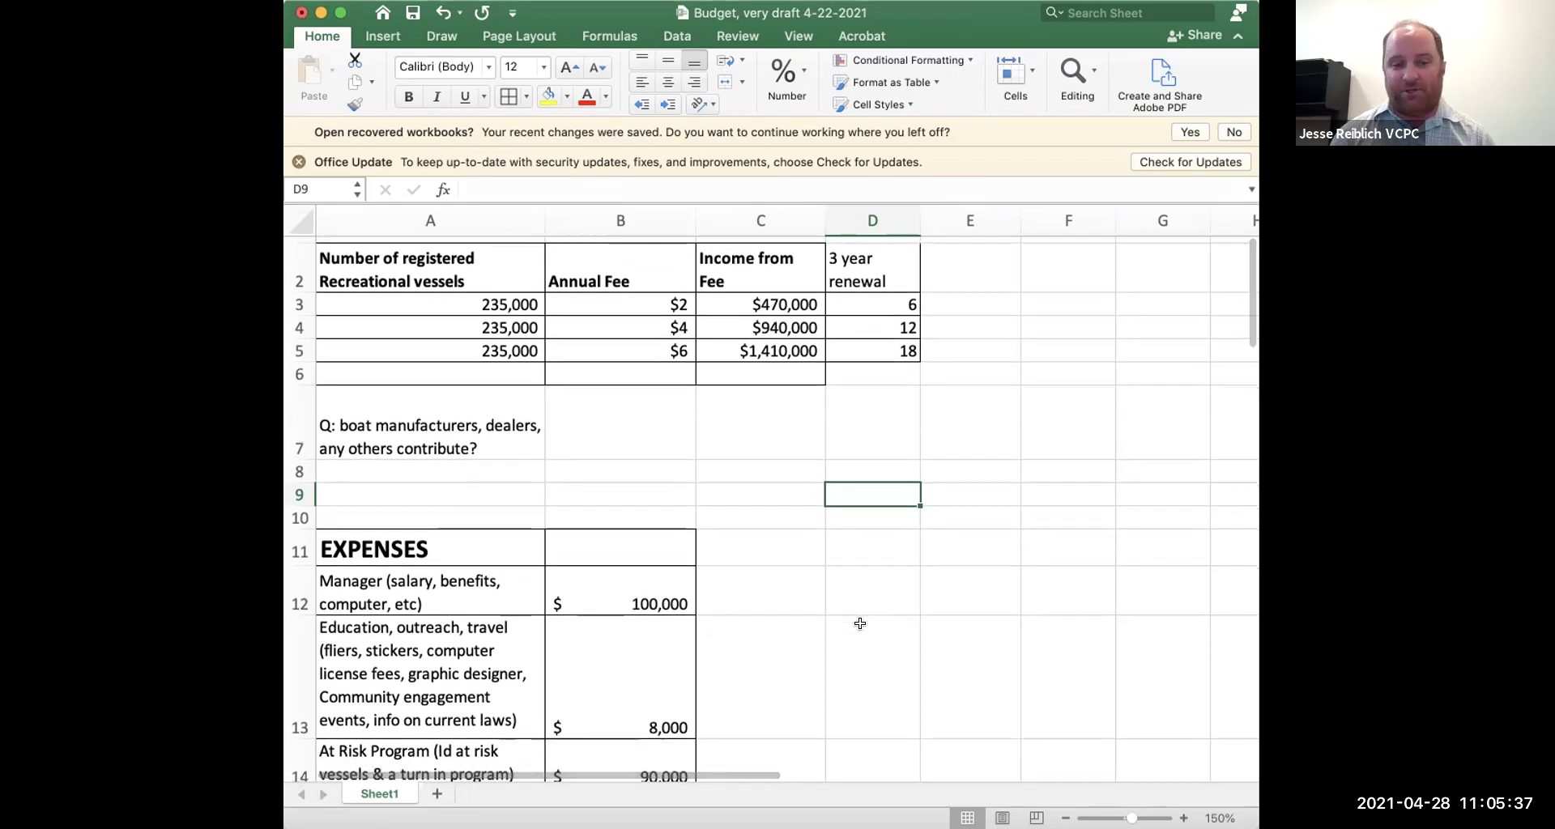
pyautogui.hscroll(-1, 860, 624)
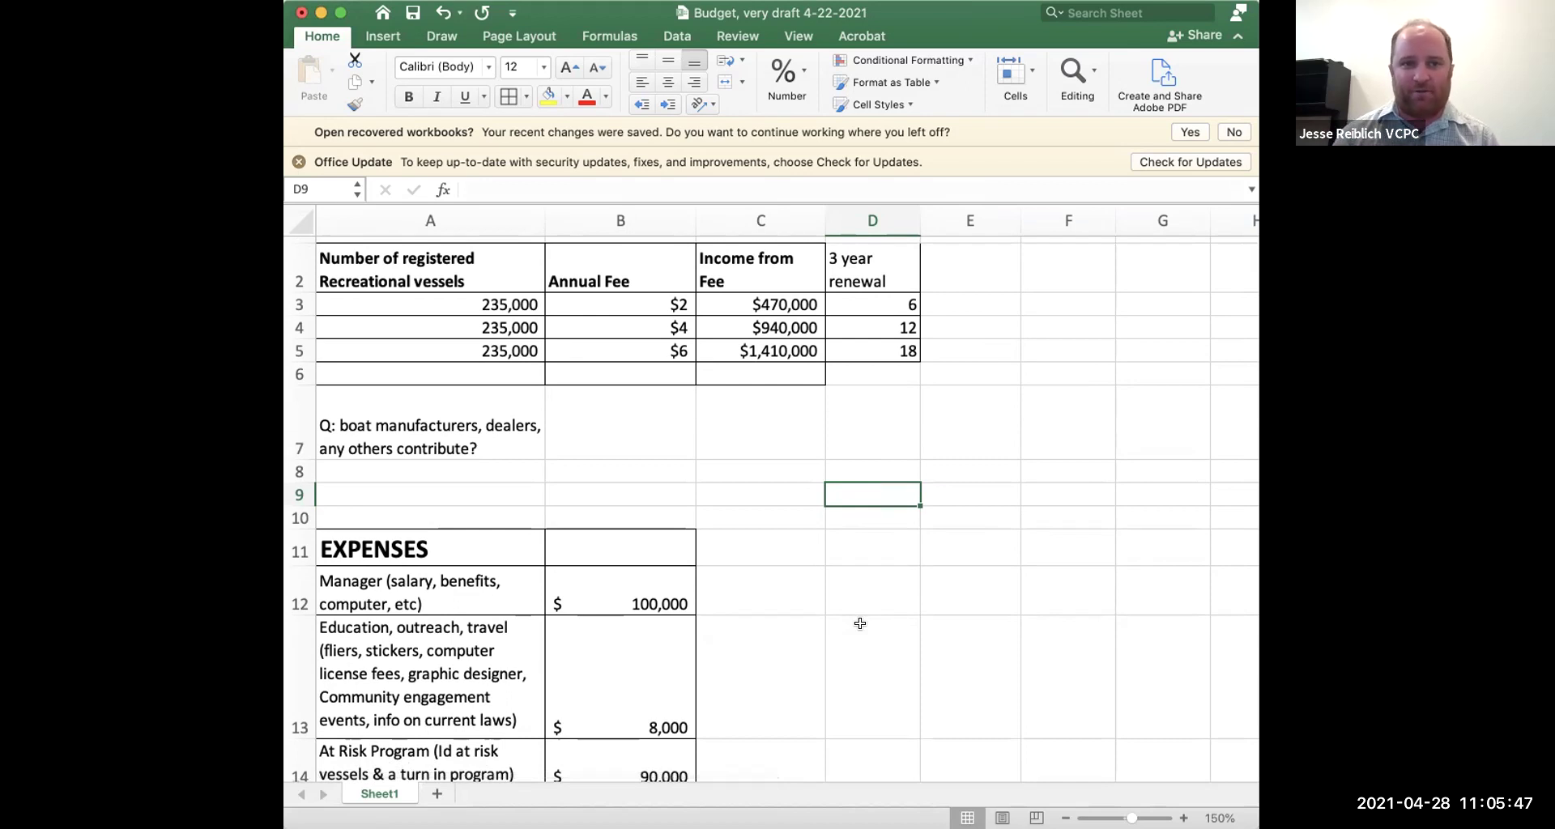
# - Add the note "Other waterway safety issues: dredging" in D23, below the comment about excess fund money
pyautogui.scroll(-5, 860, 623)
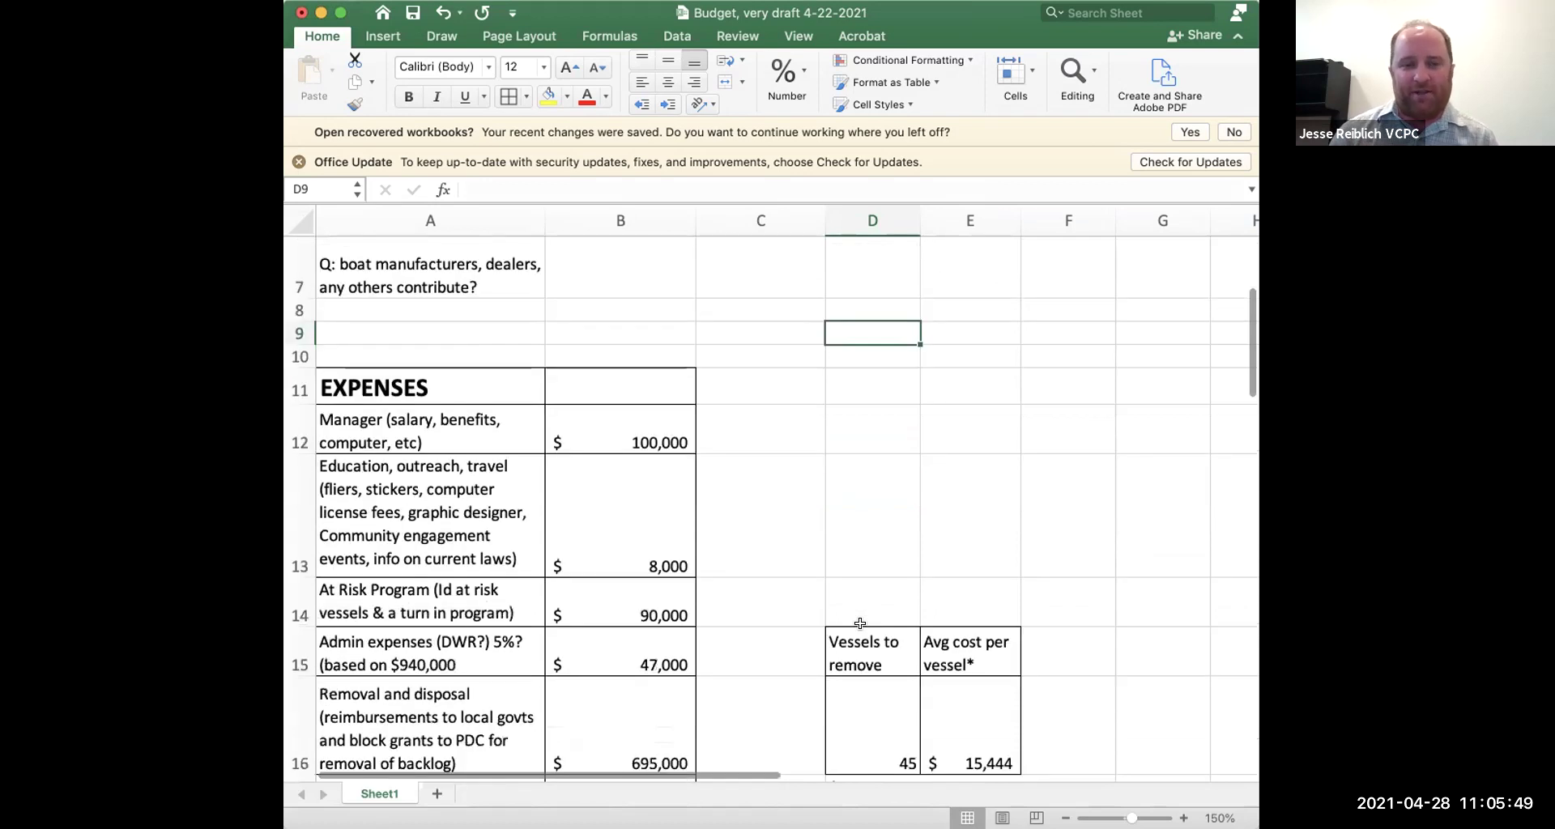
pyautogui.scroll(-6, 861, 623)
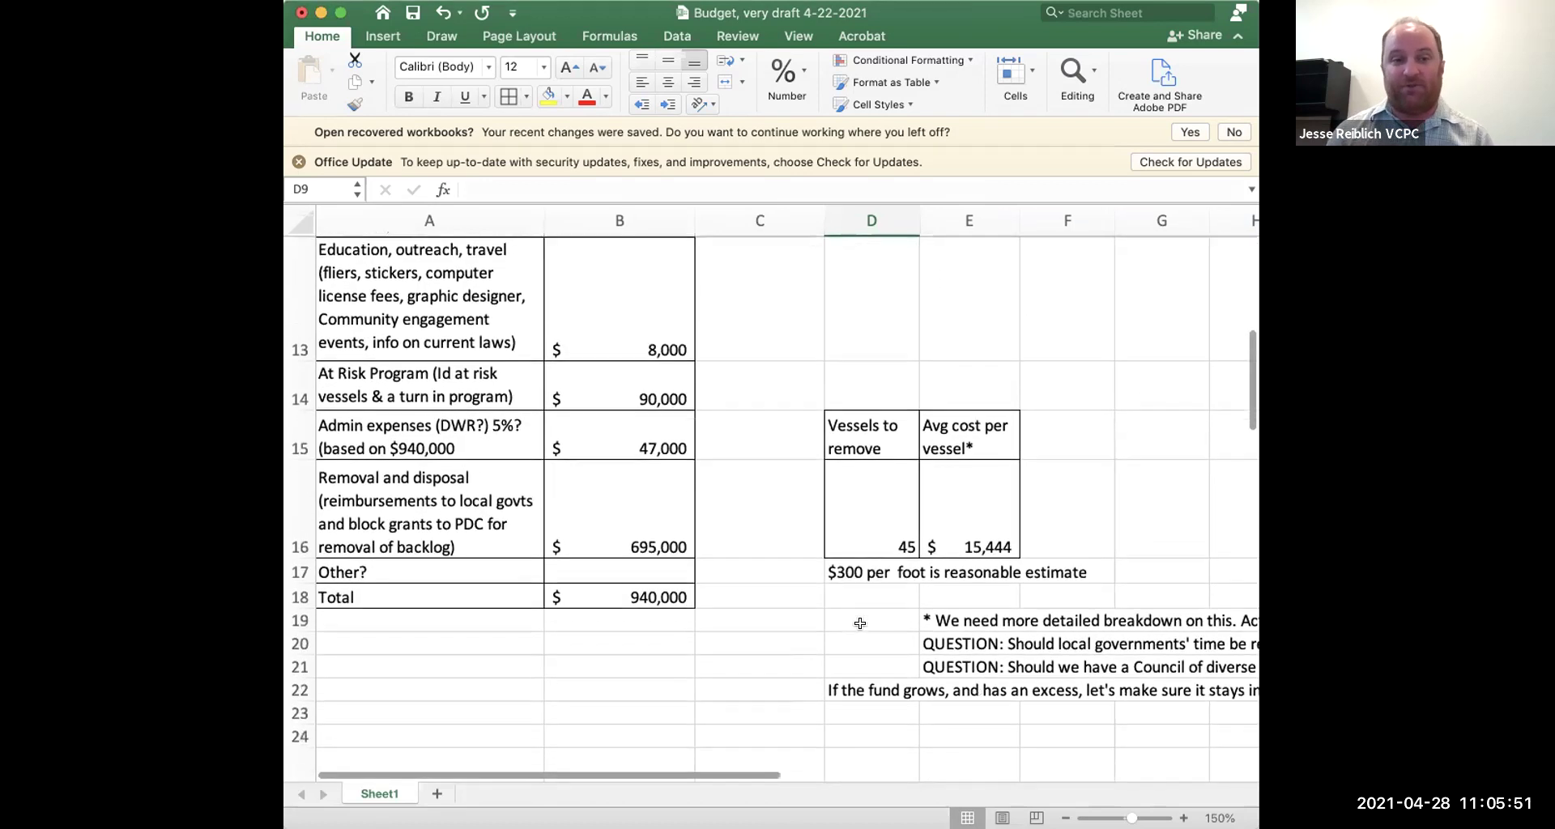
pyautogui.click(859, 705)
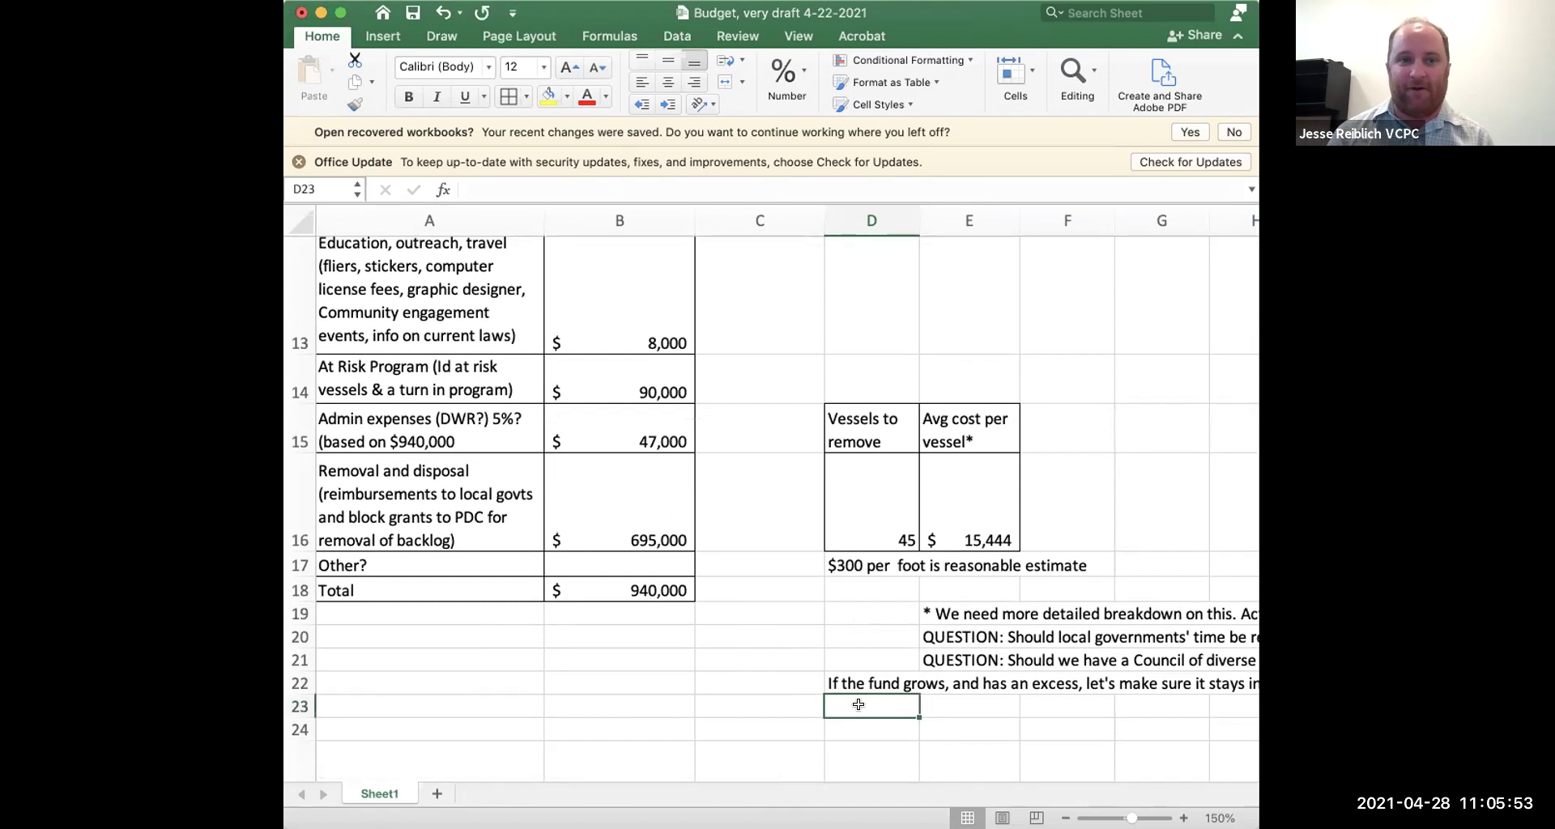
pyautogui.write('Other waterway safety issues: dredging')
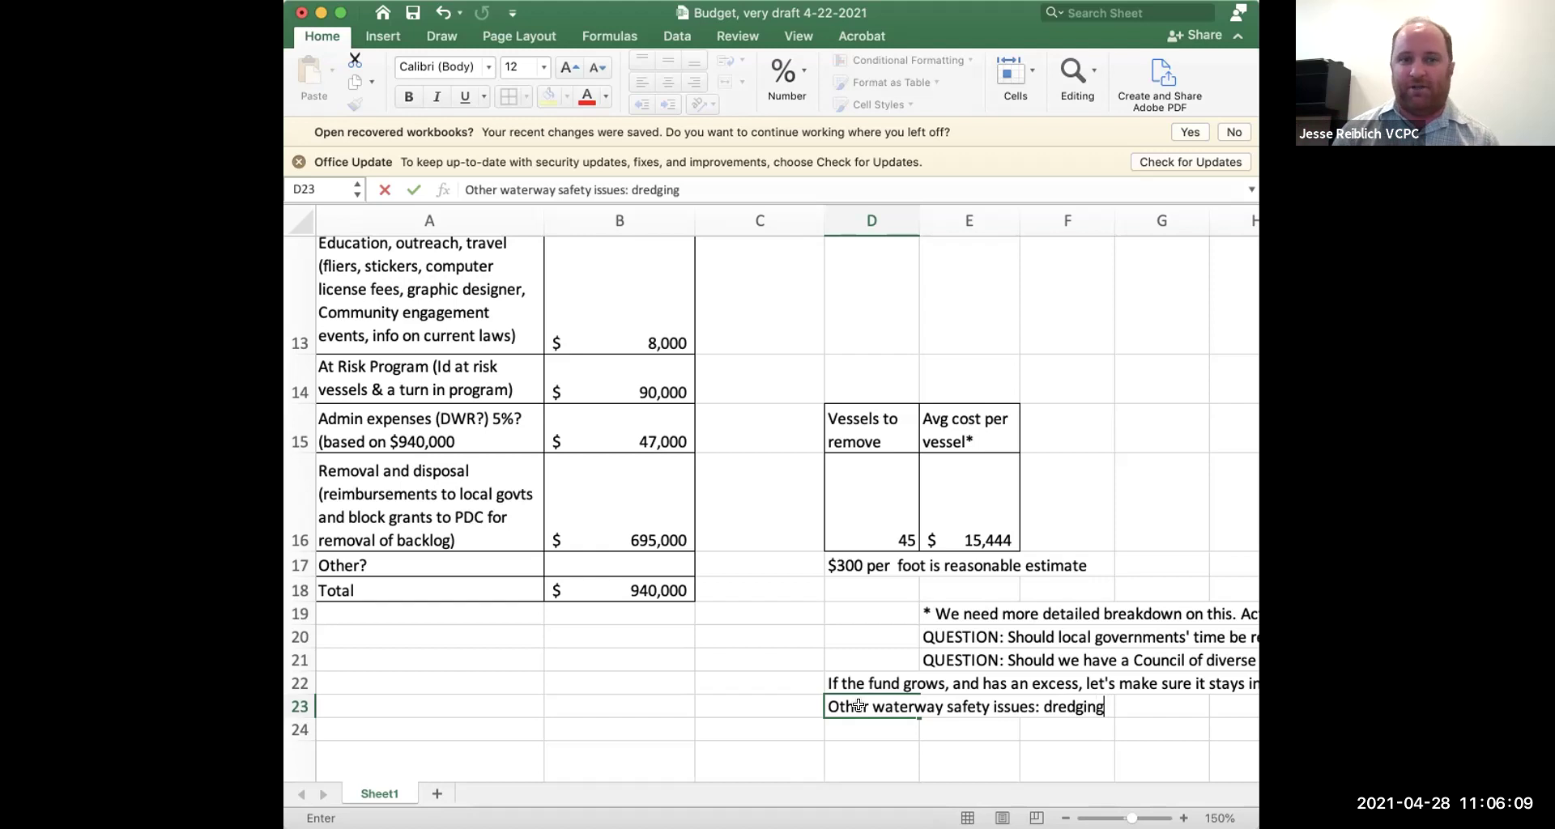
pyautogui.click(844, 731)
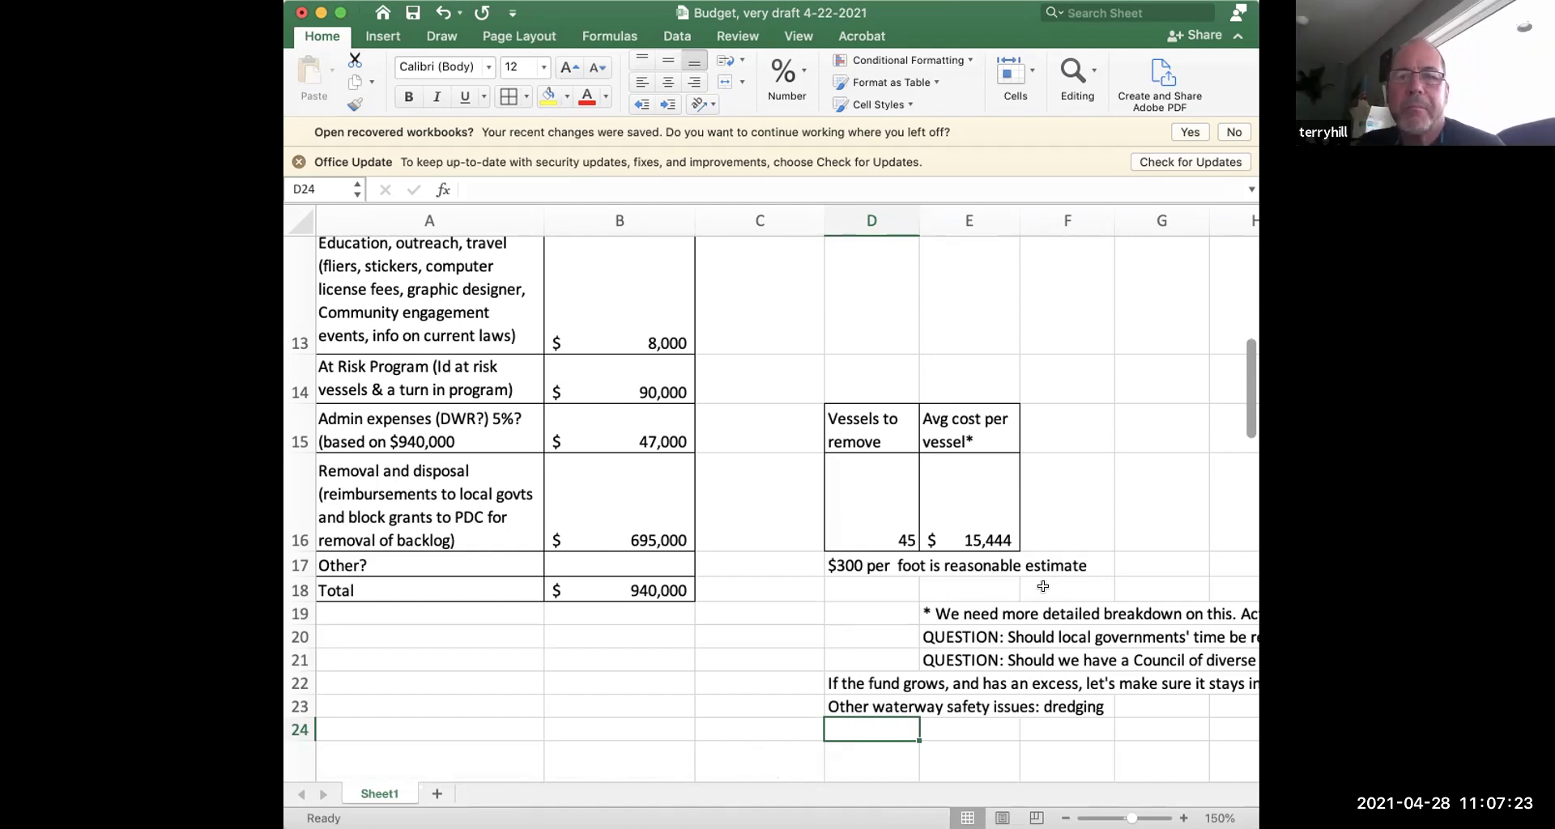
# - Look over the notes, the income options and the expenses with the vessel removal figures again
pyautogui.scroll(-4, 988, 580)
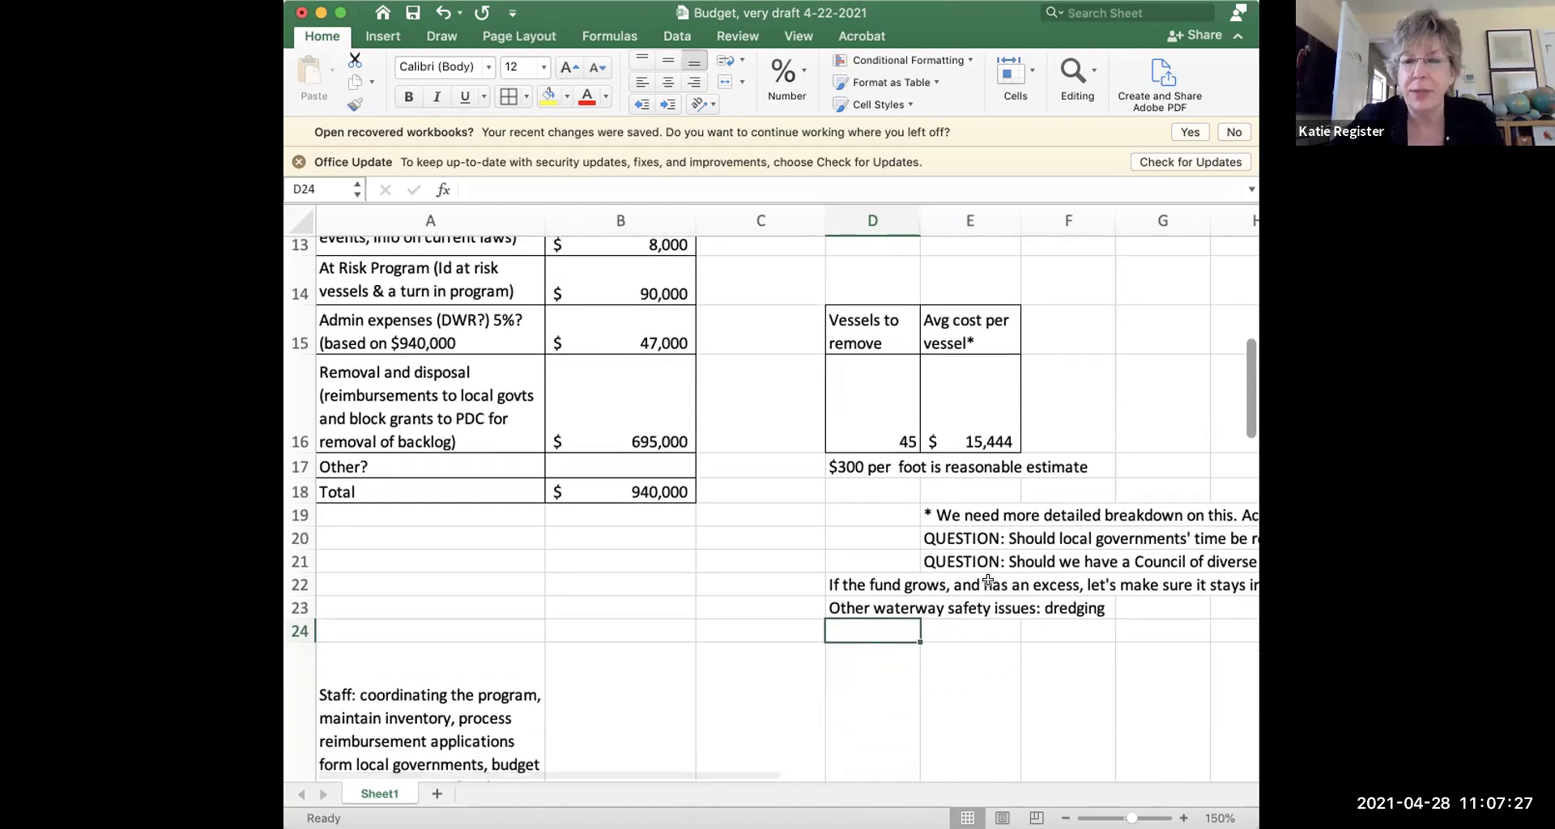
pyautogui.scroll(1, 988, 580)
pyautogui.scroll(10, 988, 577)
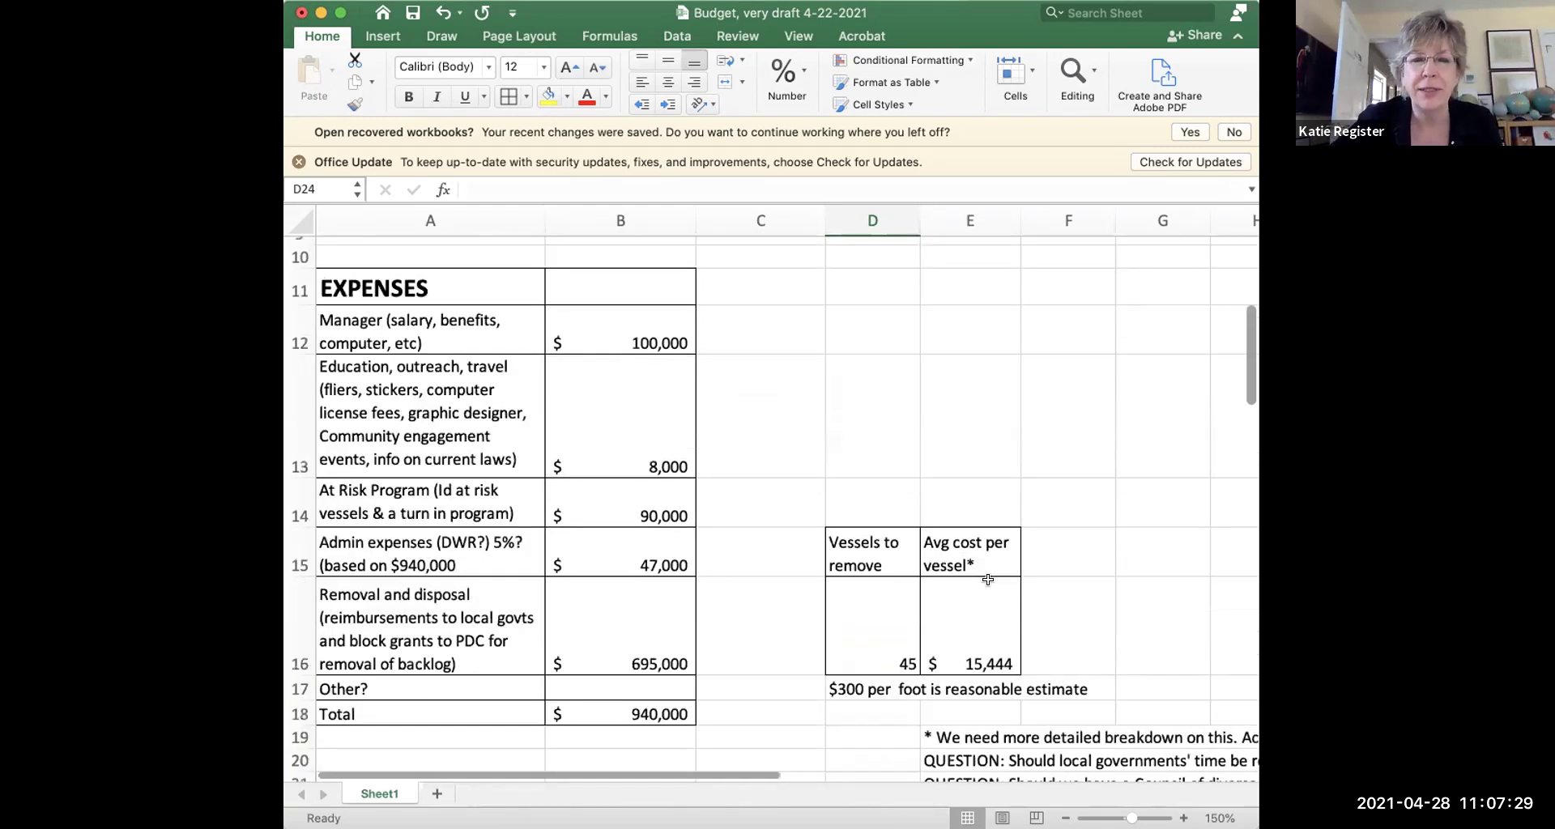
pyautogui.scroll(1, 989, 580)
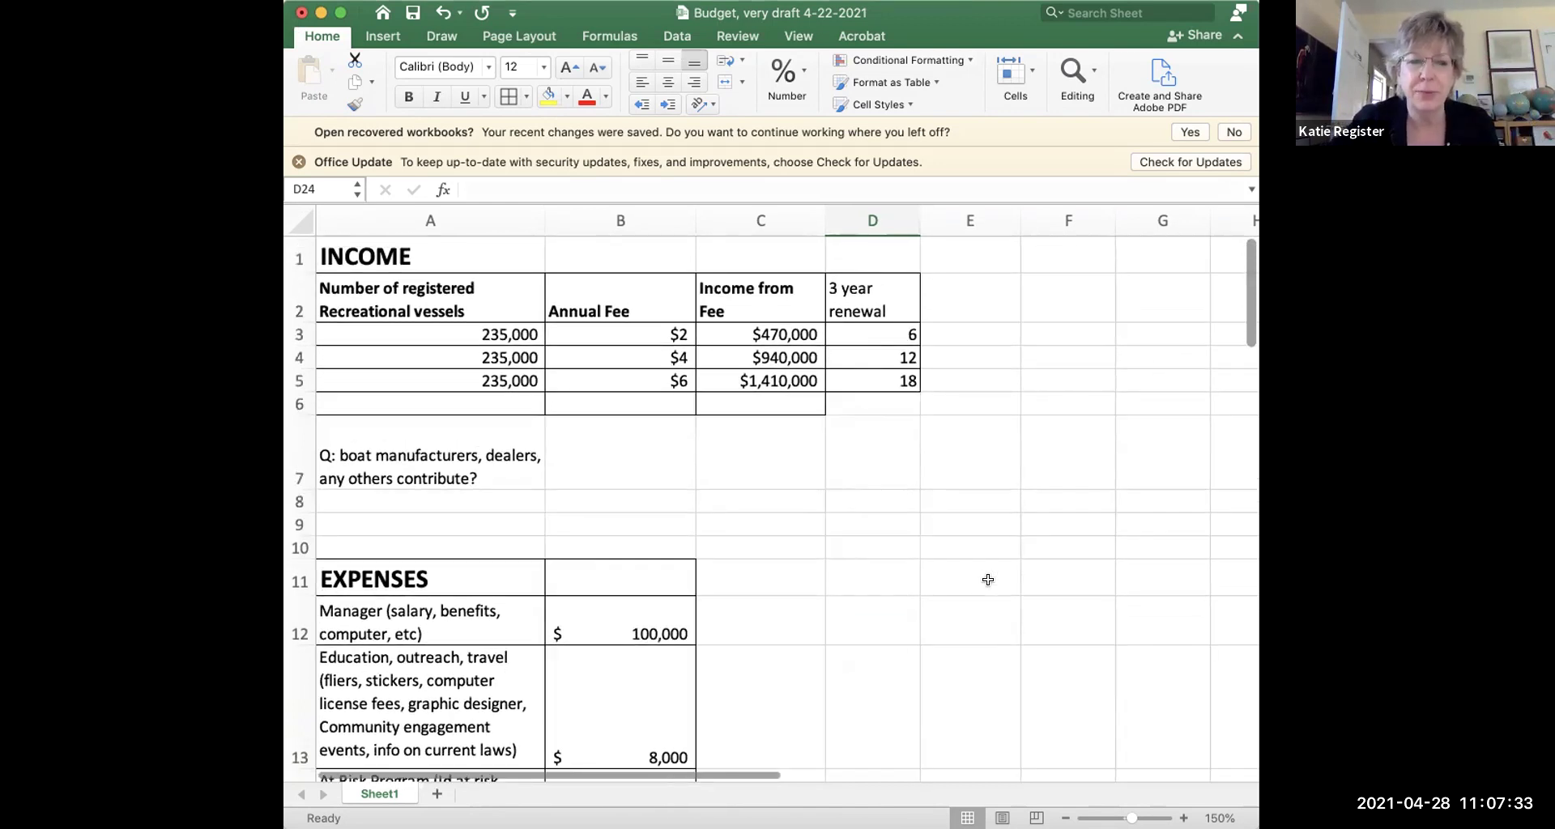
pyautogui.scroll(-8, 989, 580)
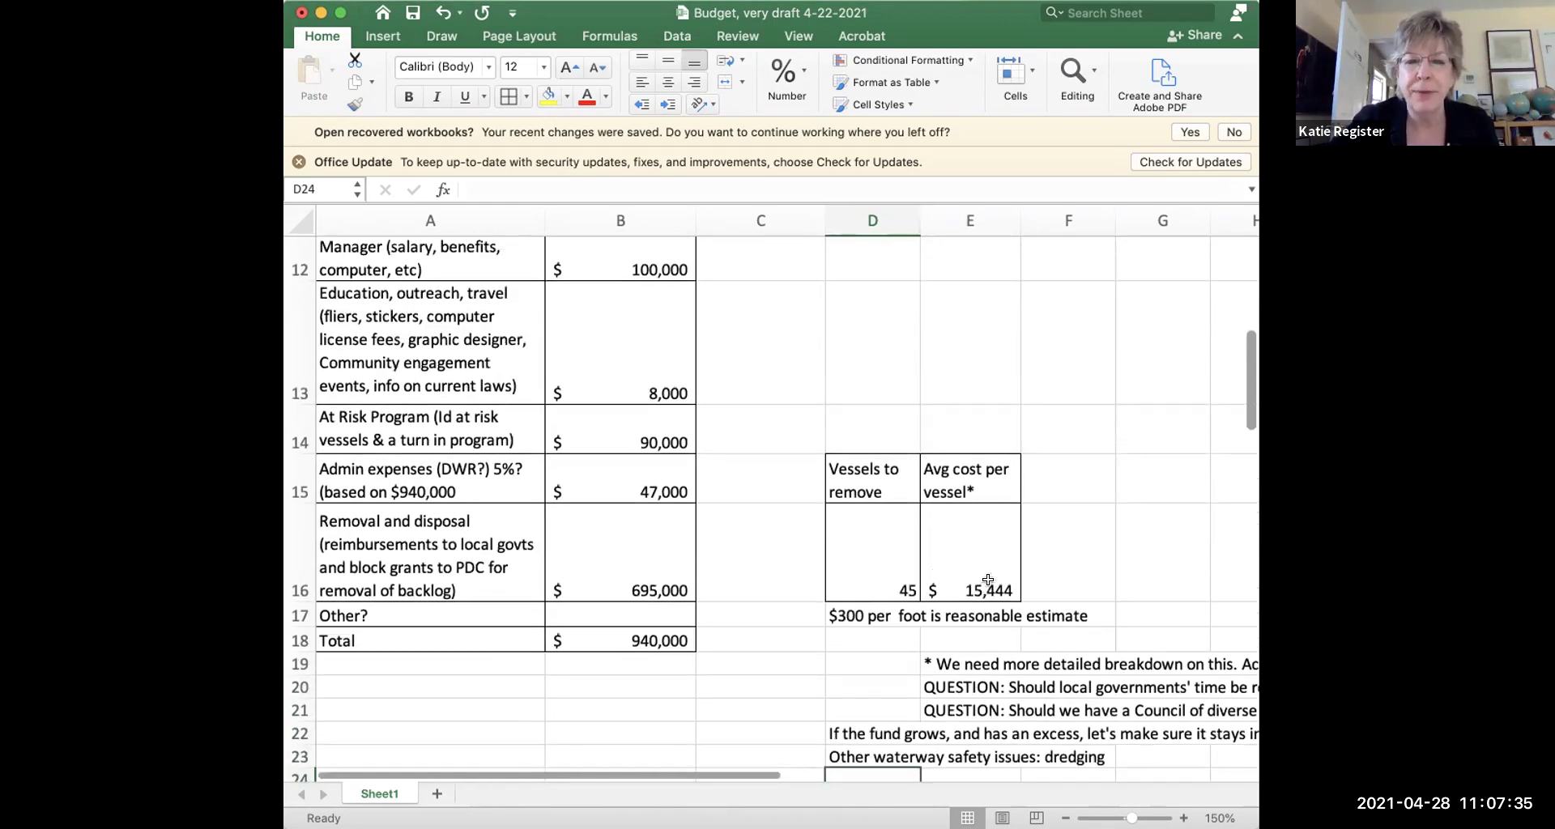
pyautogui.scroll(2, 989, 580)
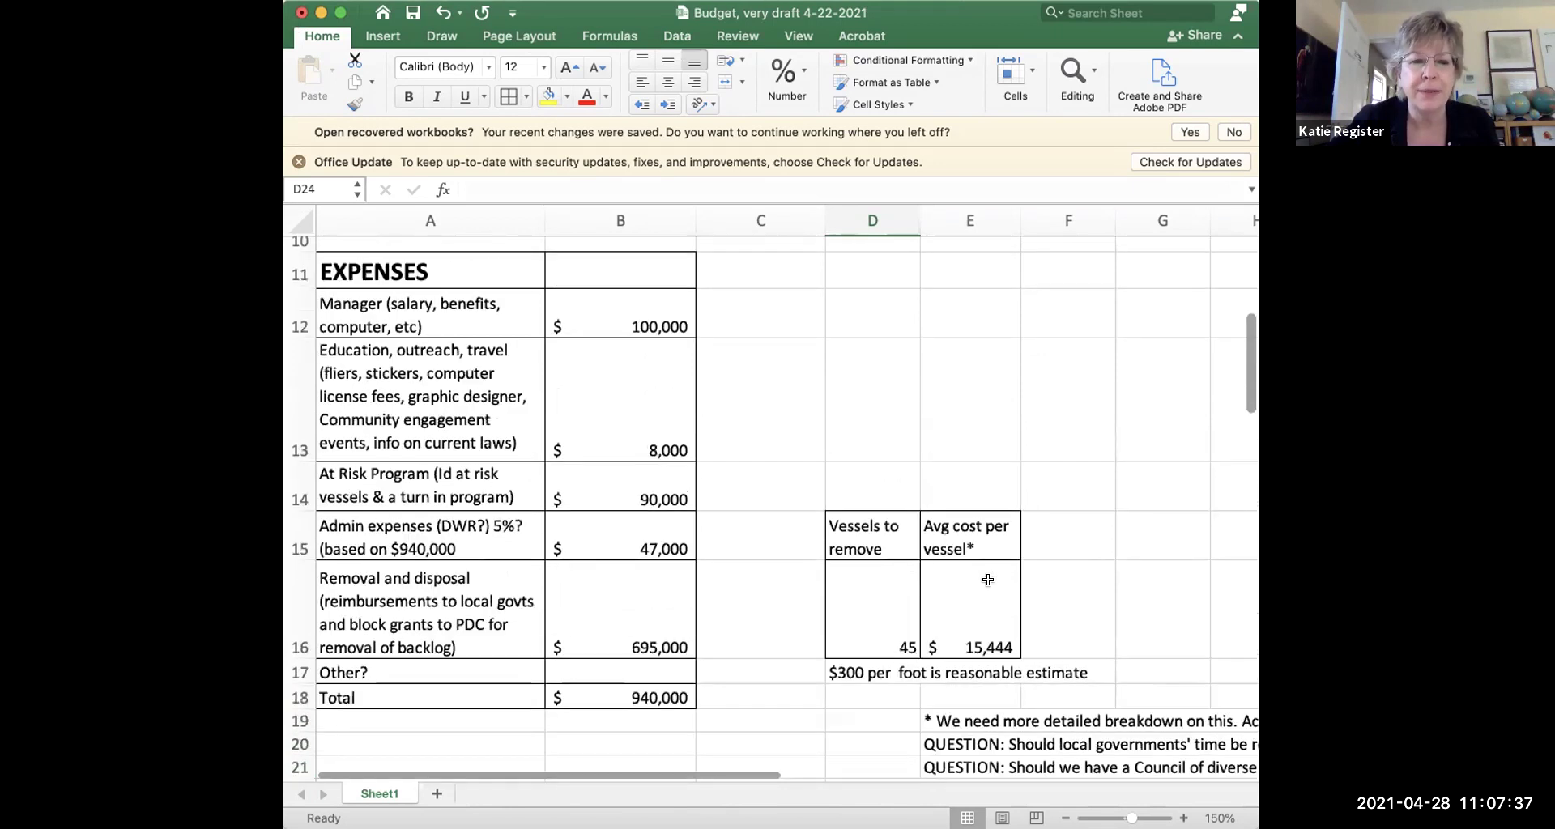
pyautogui.scroll(1, 988, 580)
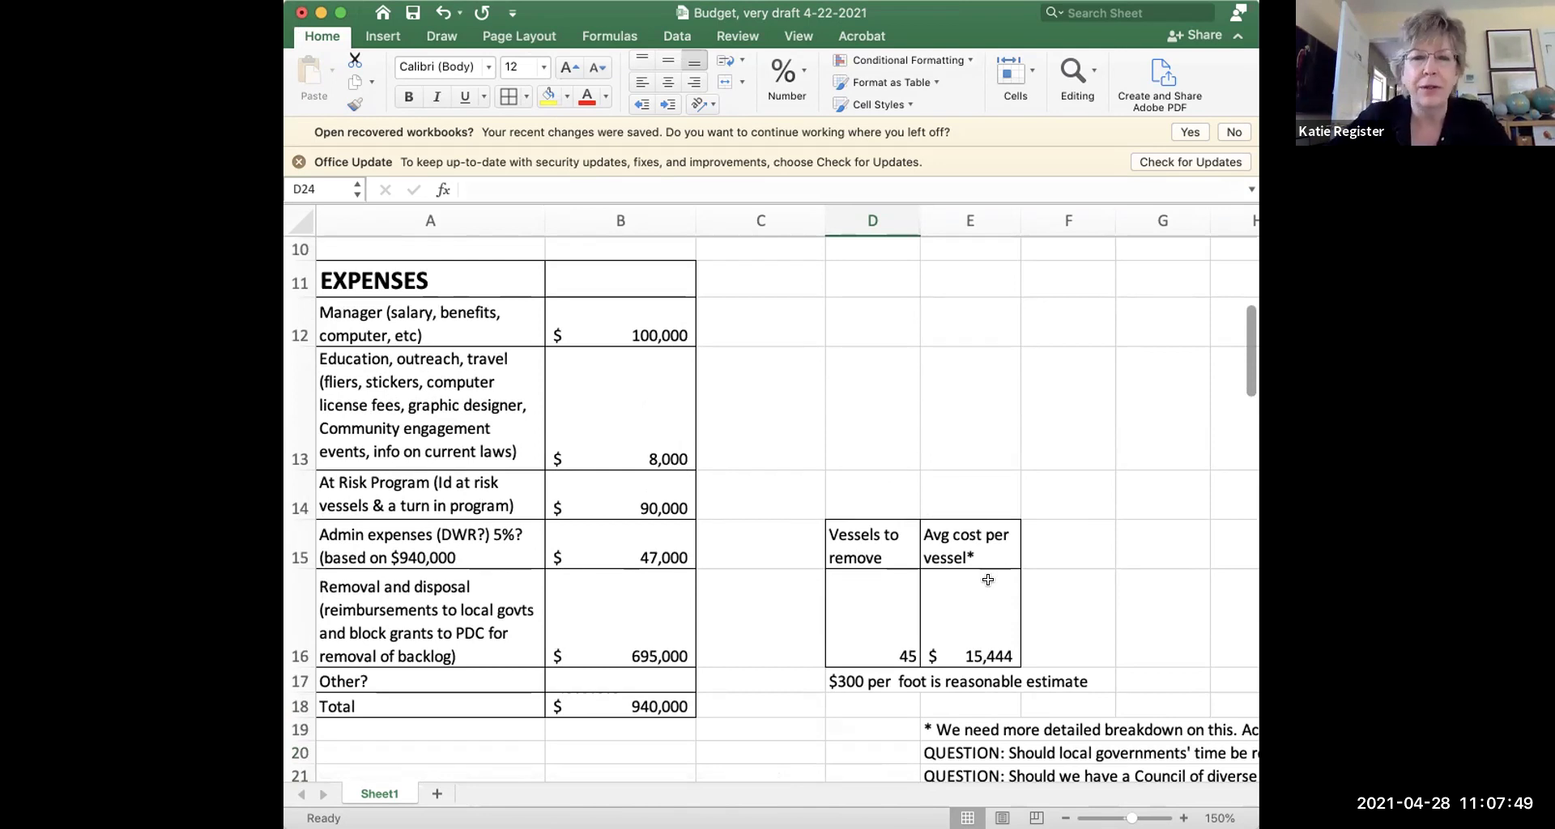
# - Highlight the INCOME table, A1:C6, to point out the fee income options
pyautogui.scroll(5, 988, 579)
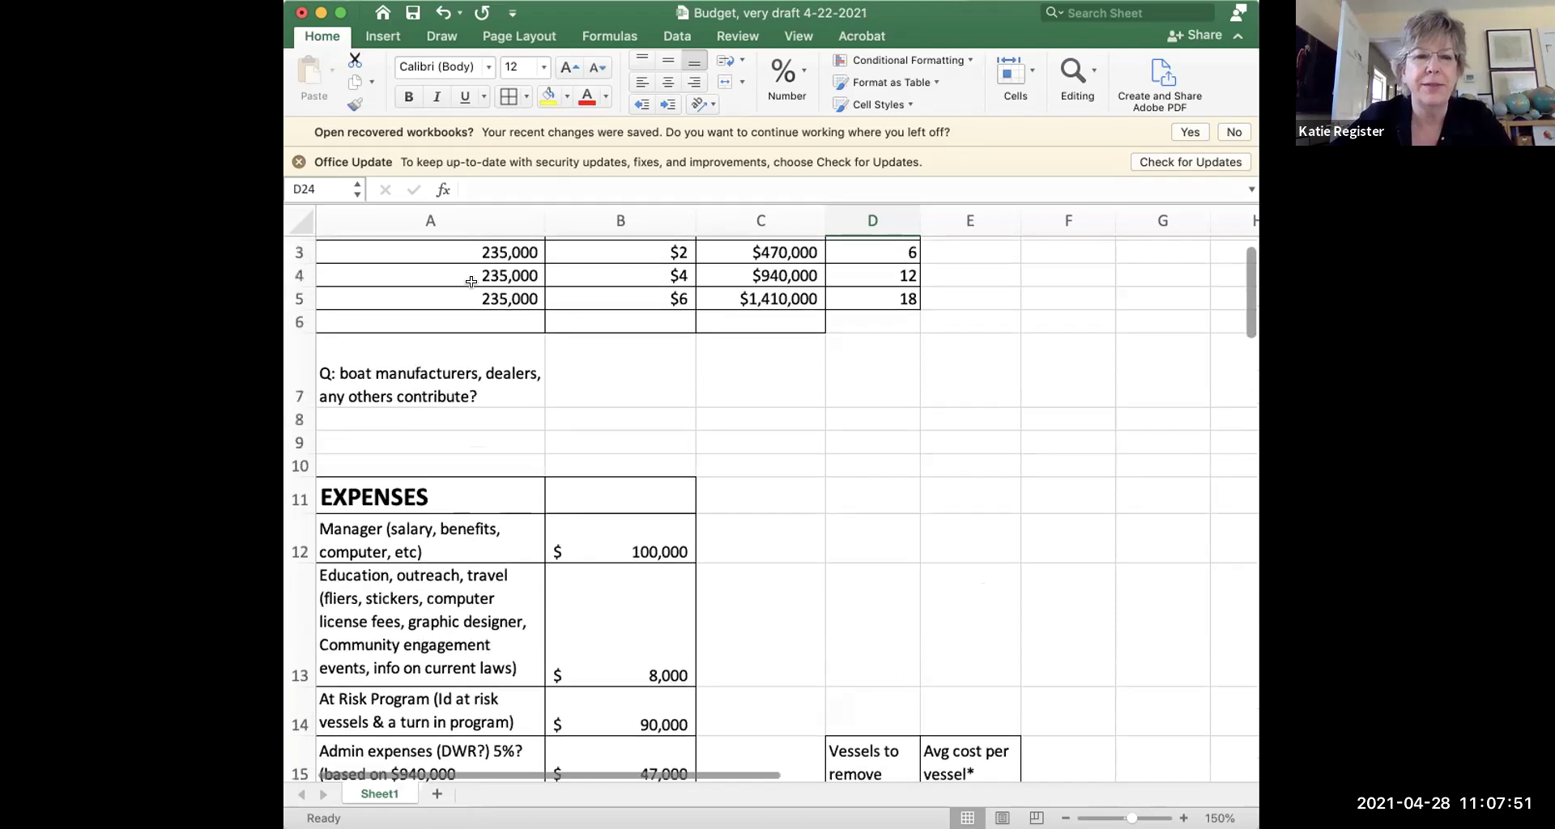
pyautogui.scroll(2, 744, 390)
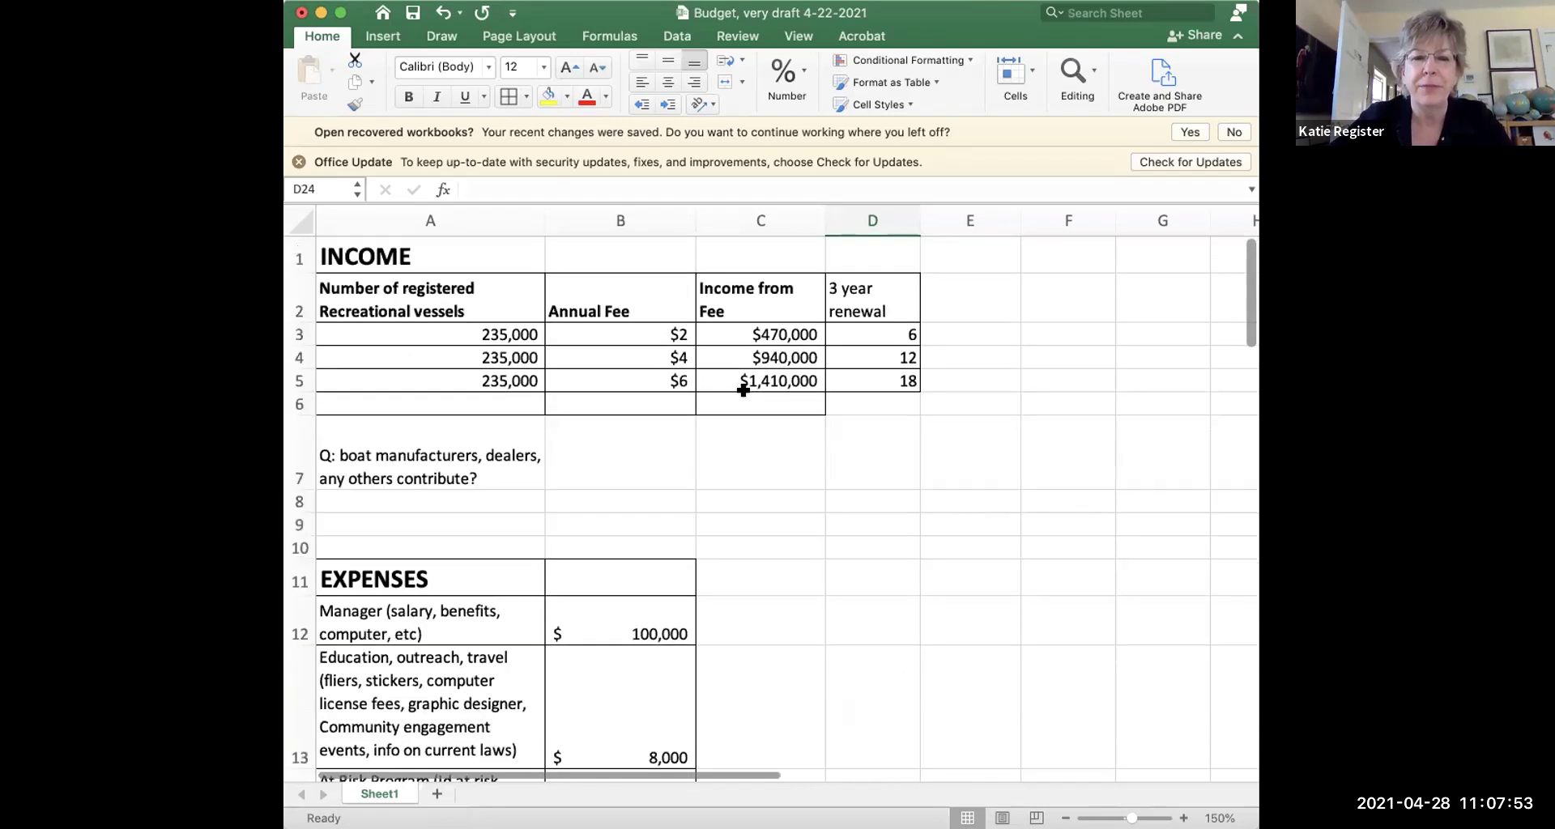
pyautogui.moveTo(365, 258); pyautogui.dragTo(762, 405)
pyautogui.moveTo(793, 461); pyautogui.dragTo(791, 459)
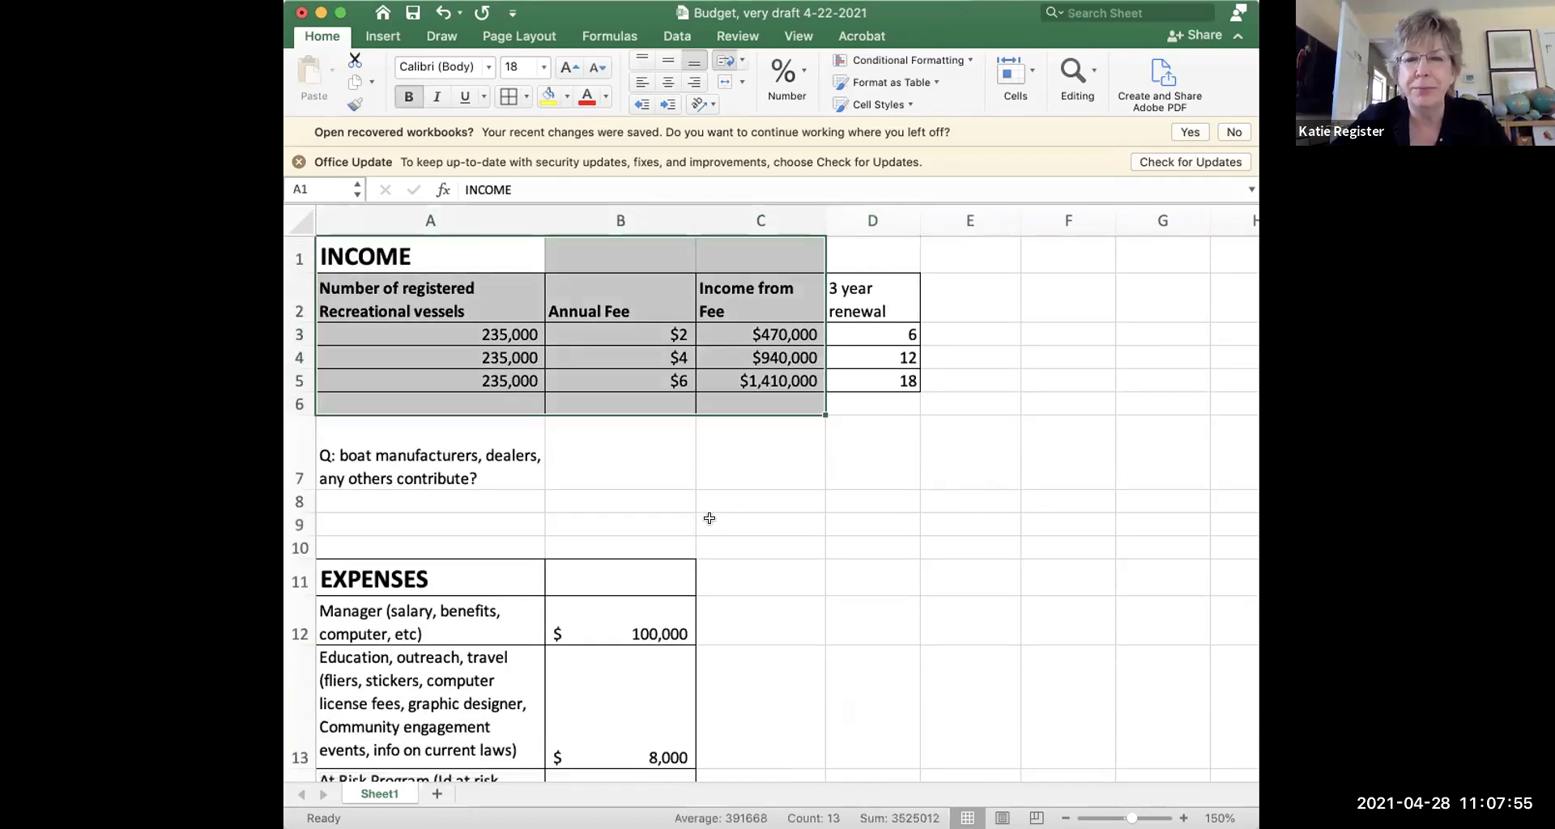
# - Highlight the EXPENSES table, A11:B18, and look over its items together with the vessel removal figures
pyautogui.scroll(-5, 693, 546)
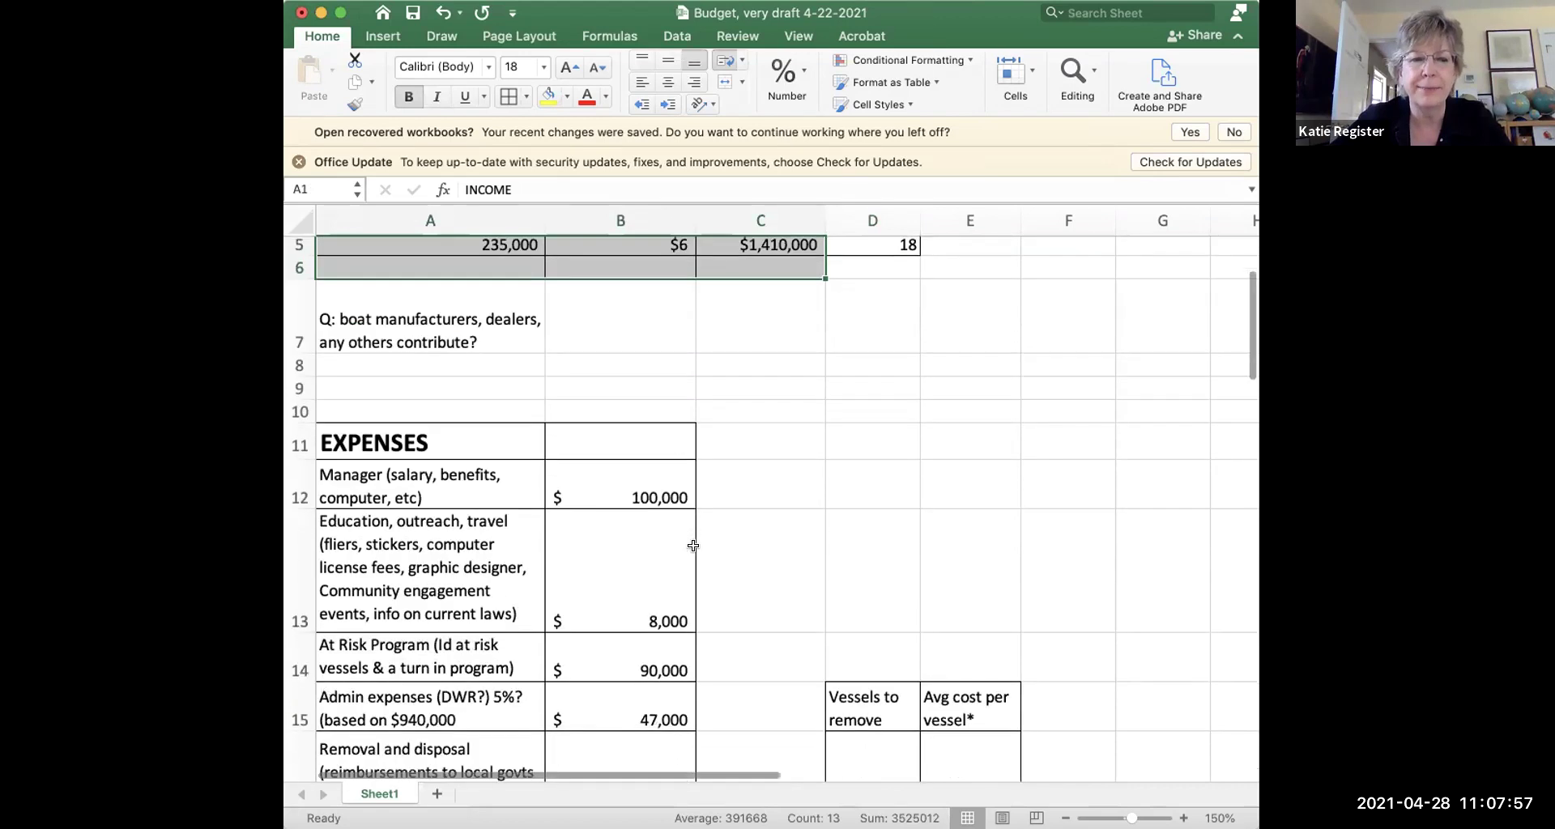
pyautogui.scroll(-2, 485, 314)
pyautogui.moveTo(485, 315); pyautogui.dragTo(648, 739)
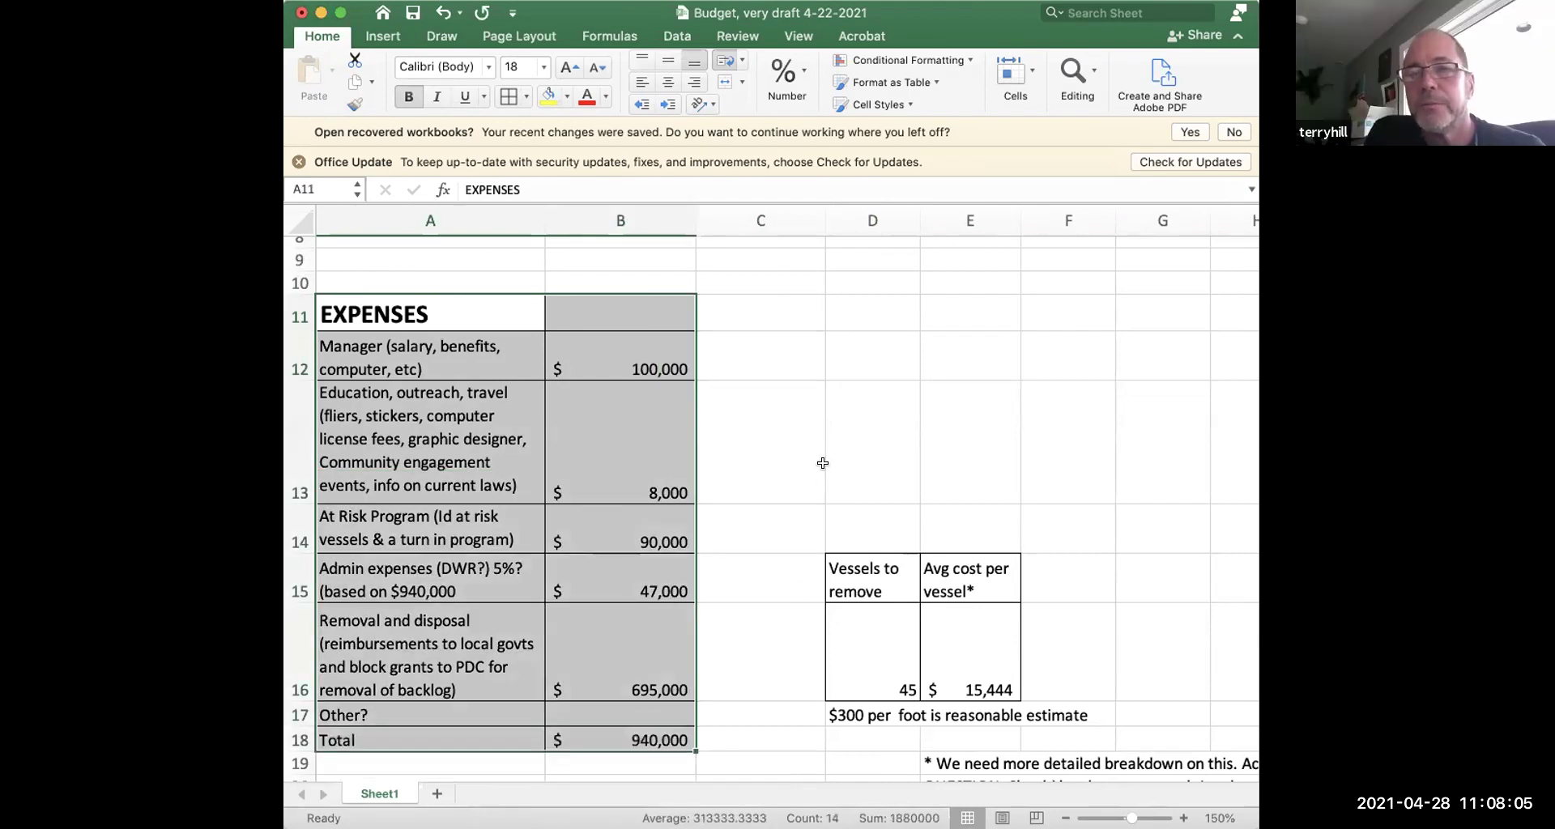
pyautogui.scroll(-1, 823, 462)
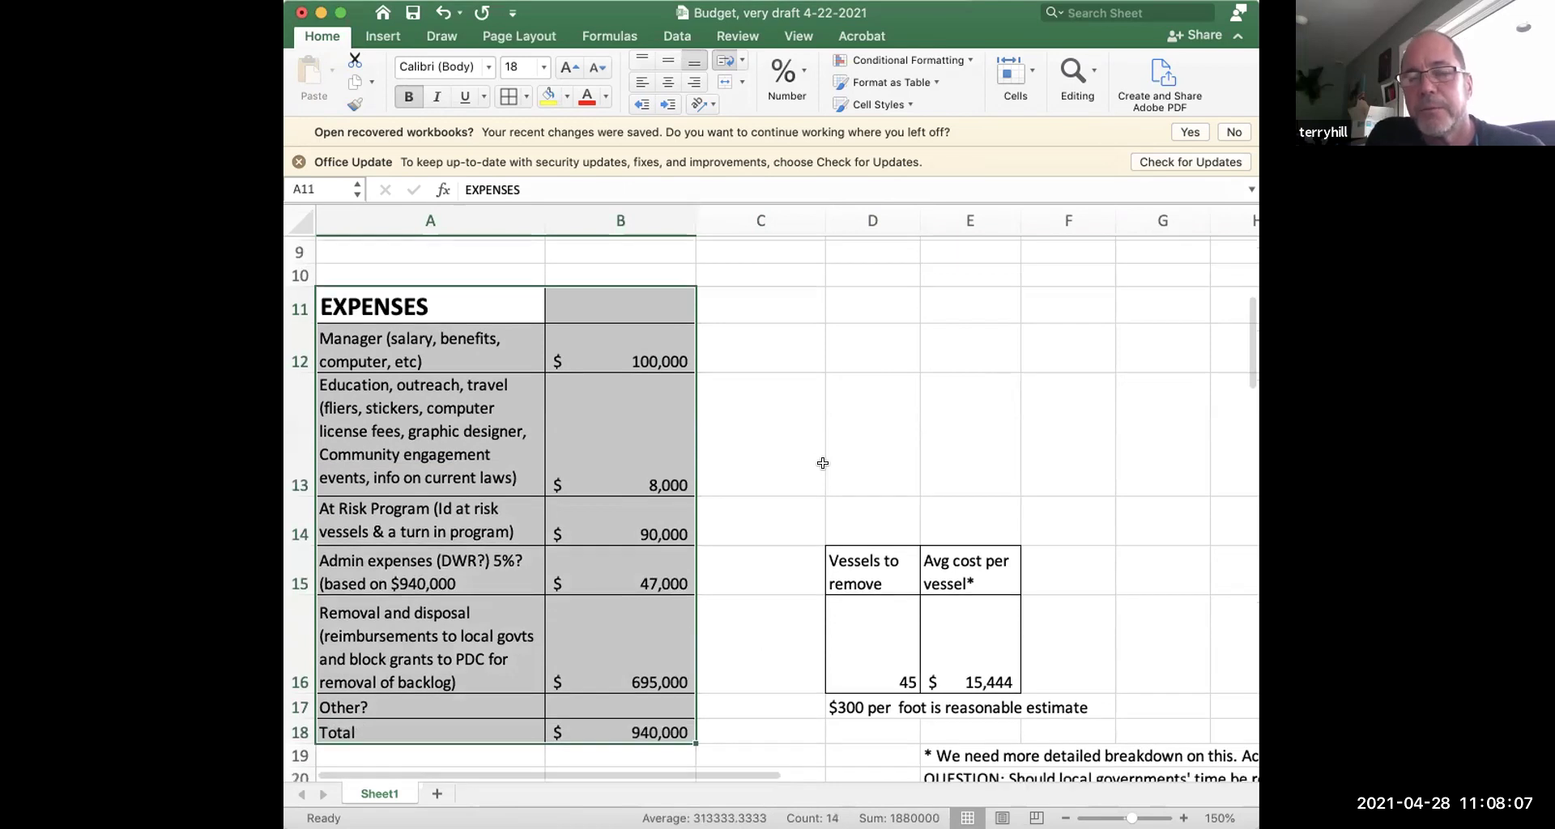
pyautogui.scroll(-1, 823, 463)
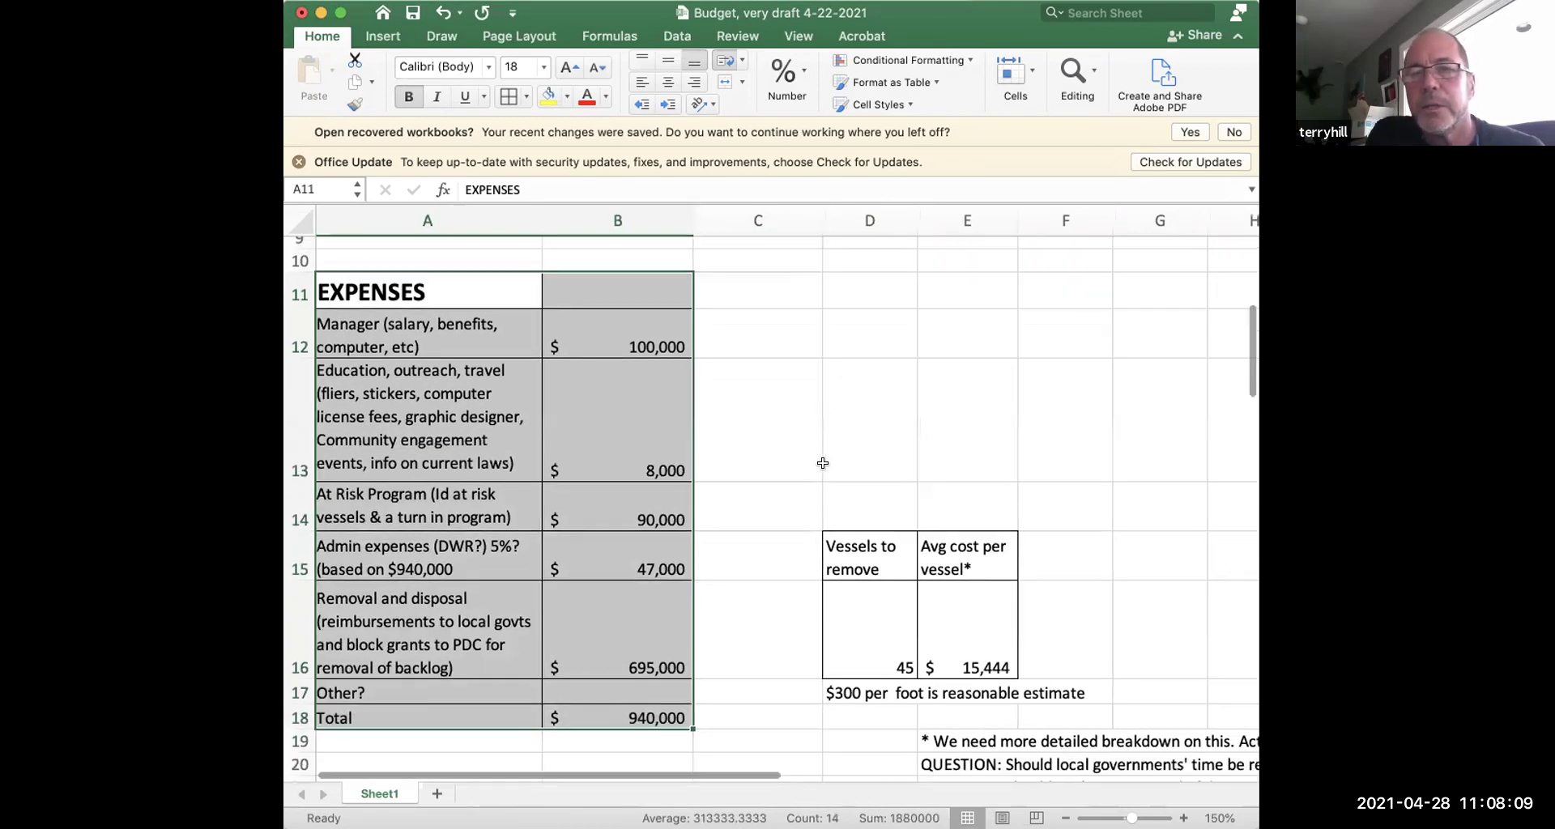
# - Add the note "Evenly spread, on all recreational boaters" in E7, beside the question about boat manufacturers and dealers contributing
pyautogui.scroll(-1, 823, 462)
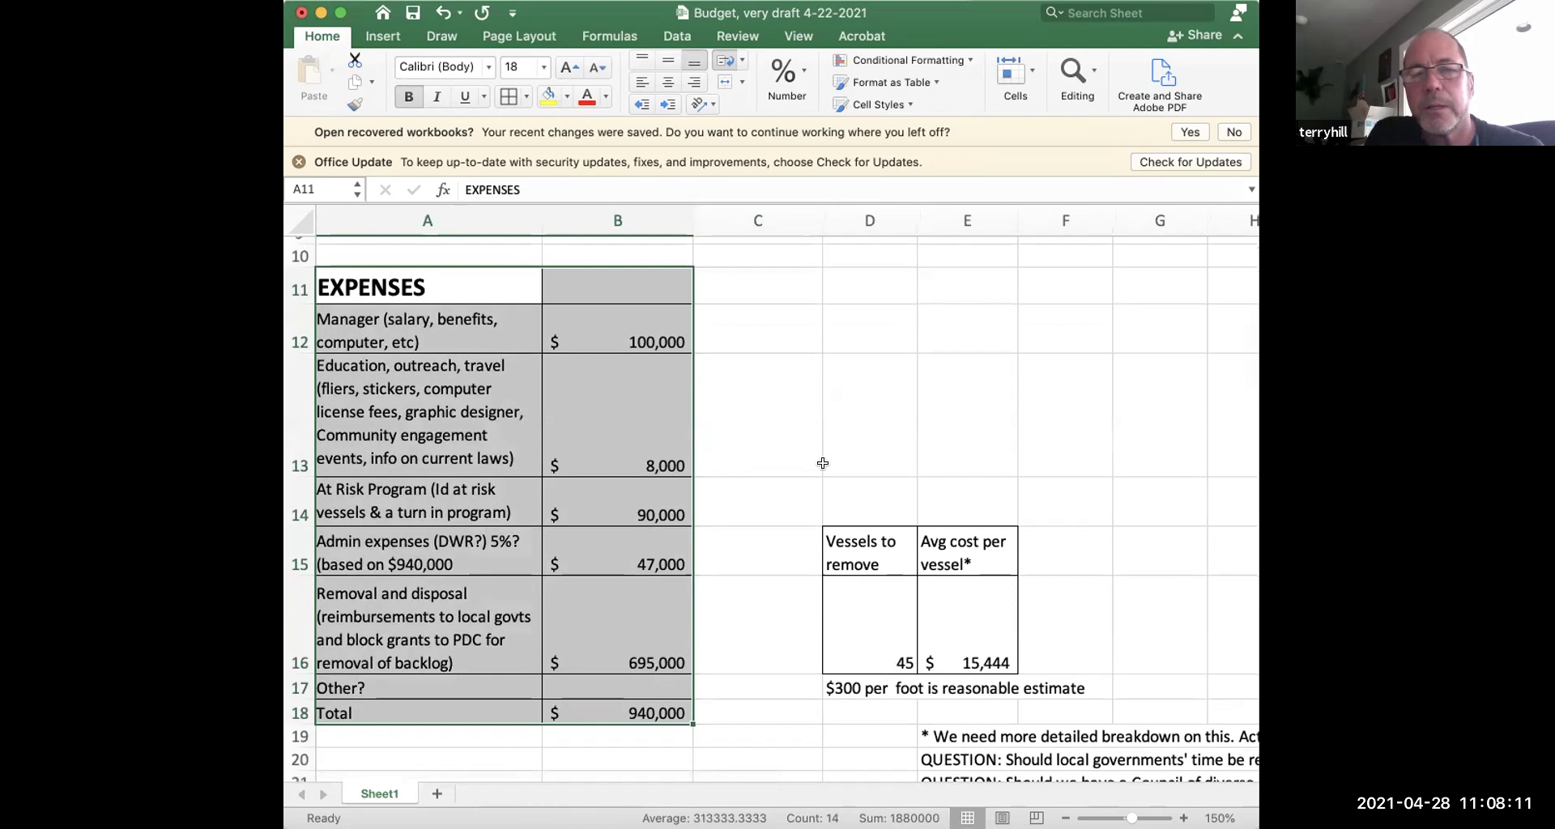
pyautogui.scroll(3, 819, 486)
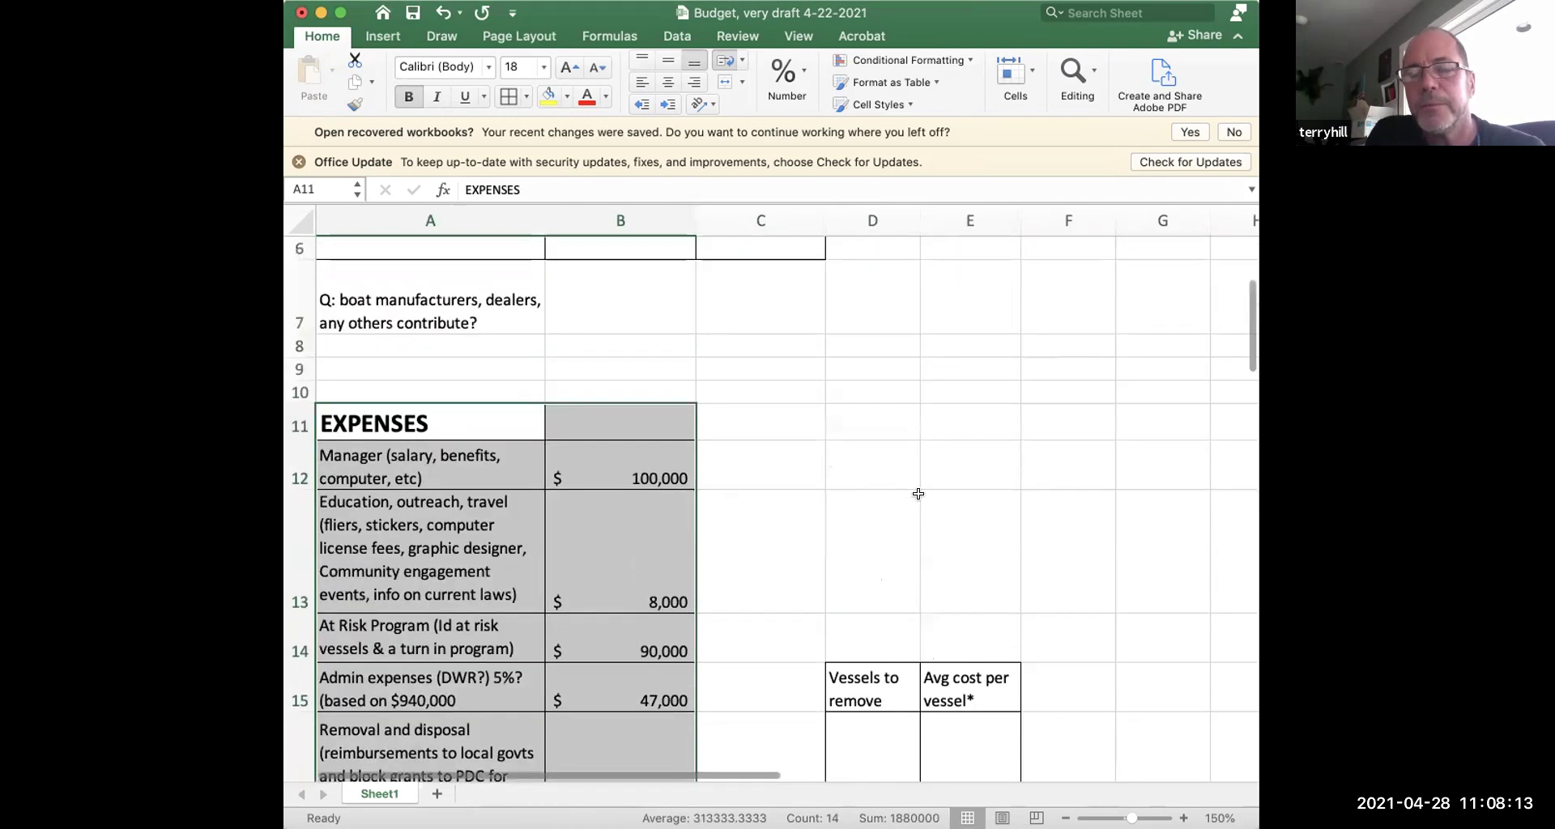
pyautogui.scroll(6, 939, 485)
pyautogui.click(937, 481)
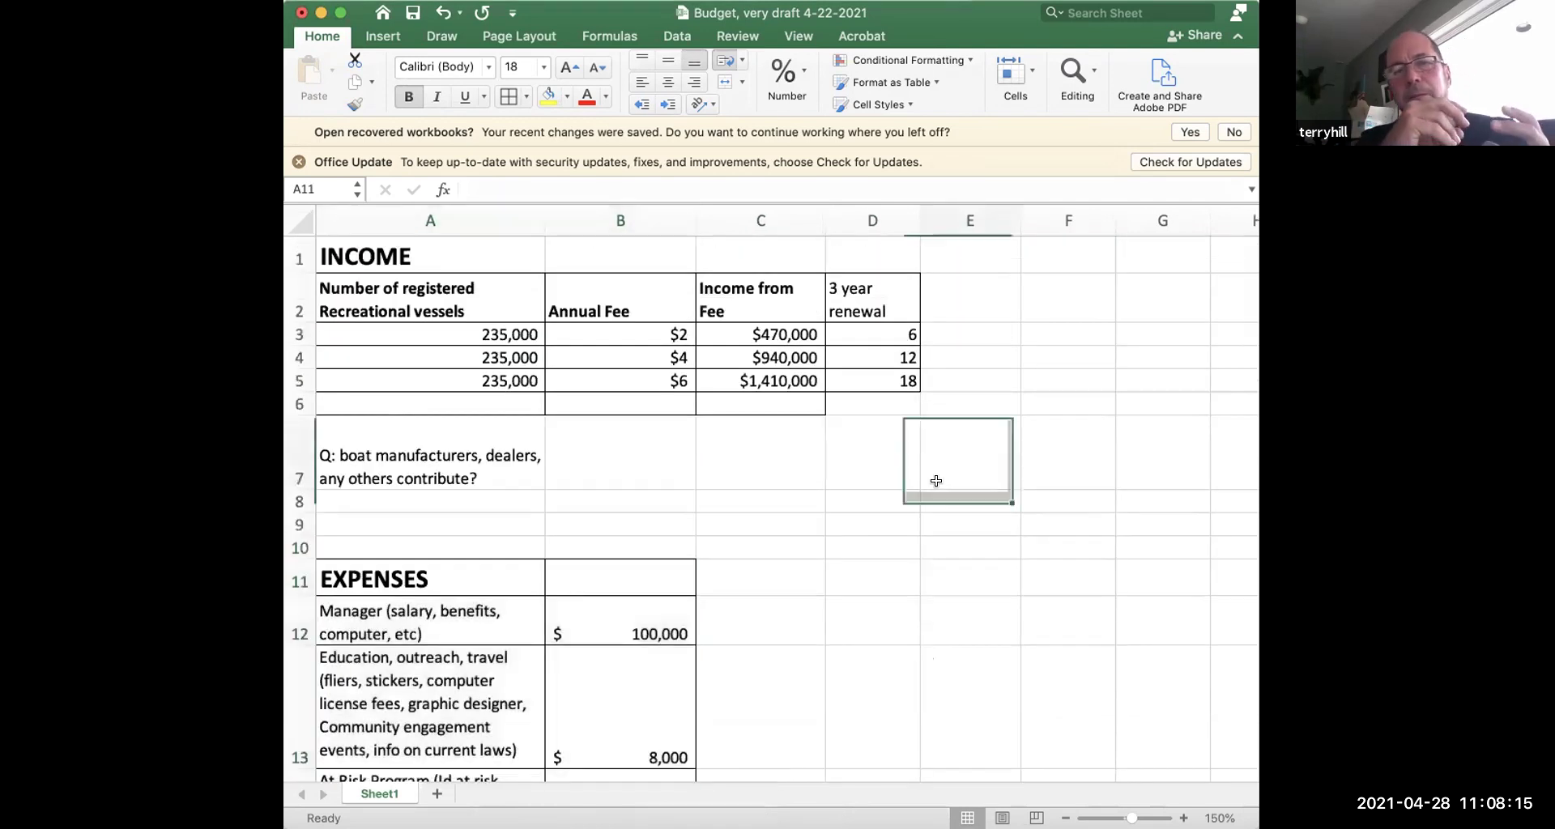
pyautogui.write('Evenly spread, on all ')
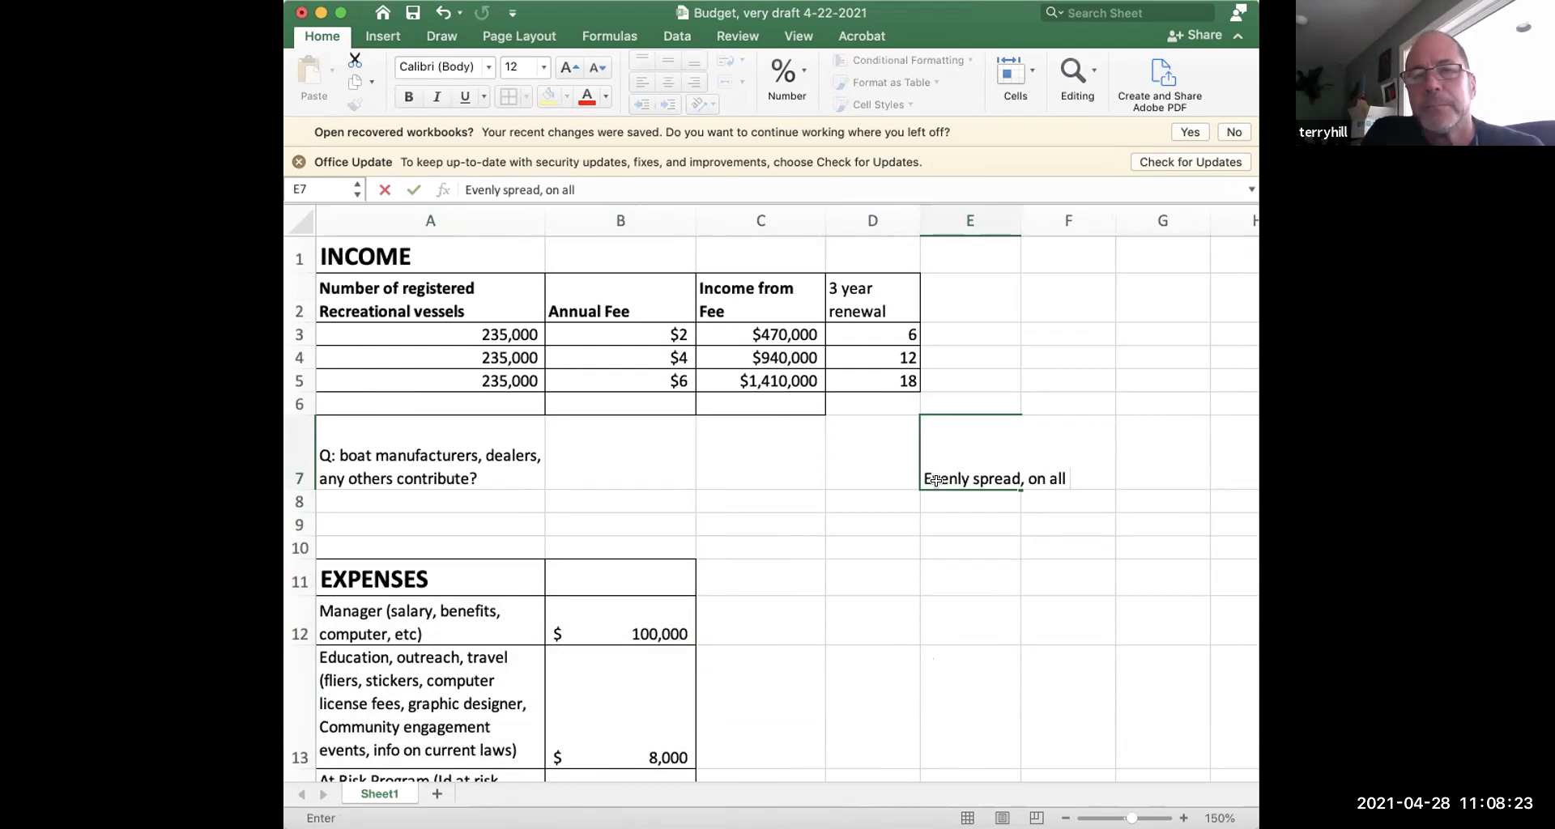
pyautogui.write('boaters')
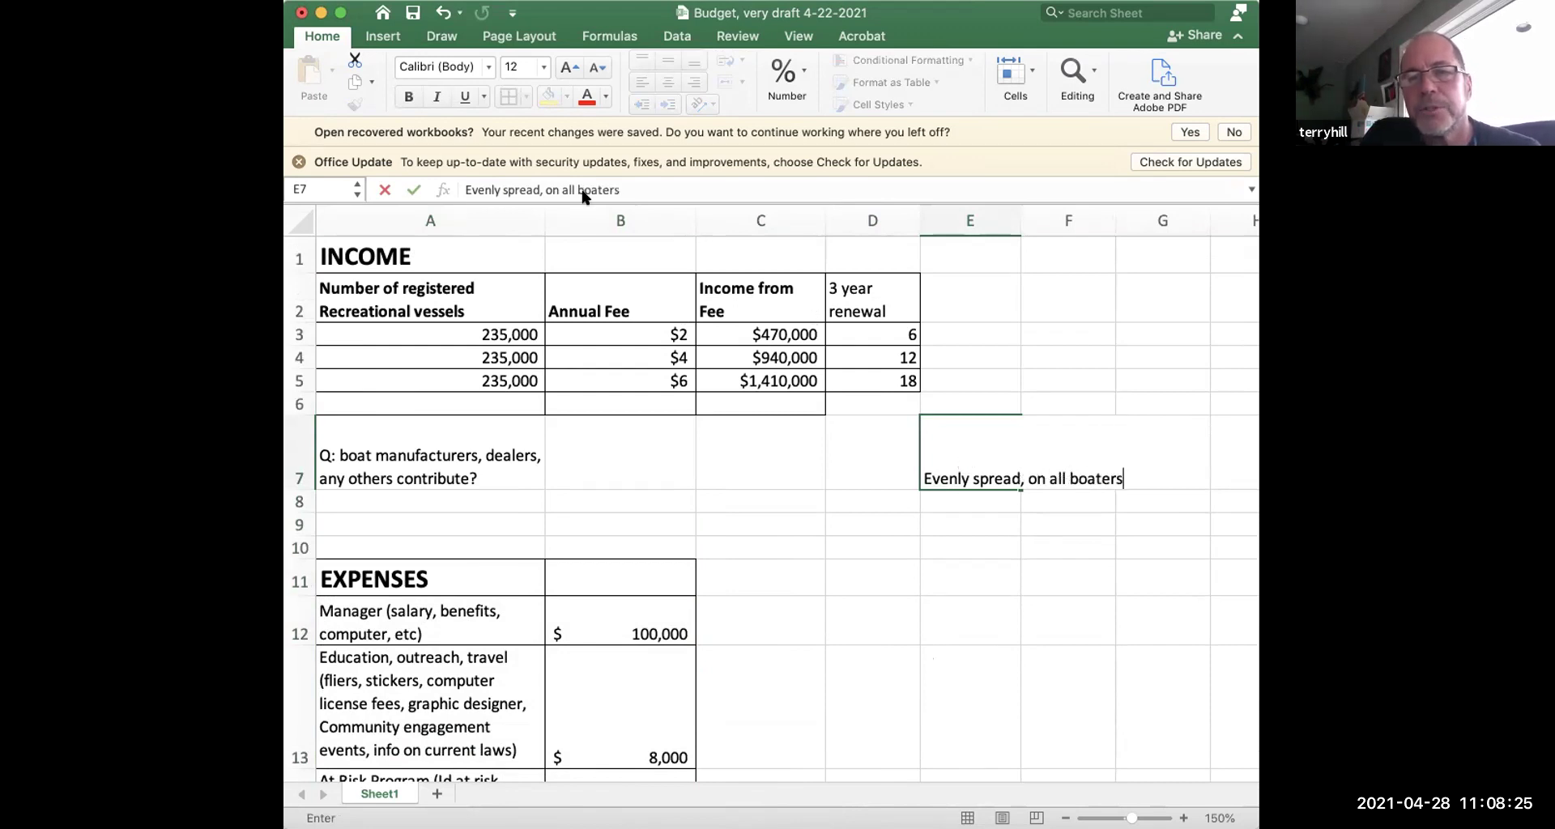
pyautogui.click(574, 189)
pyautogui.write('recreational')
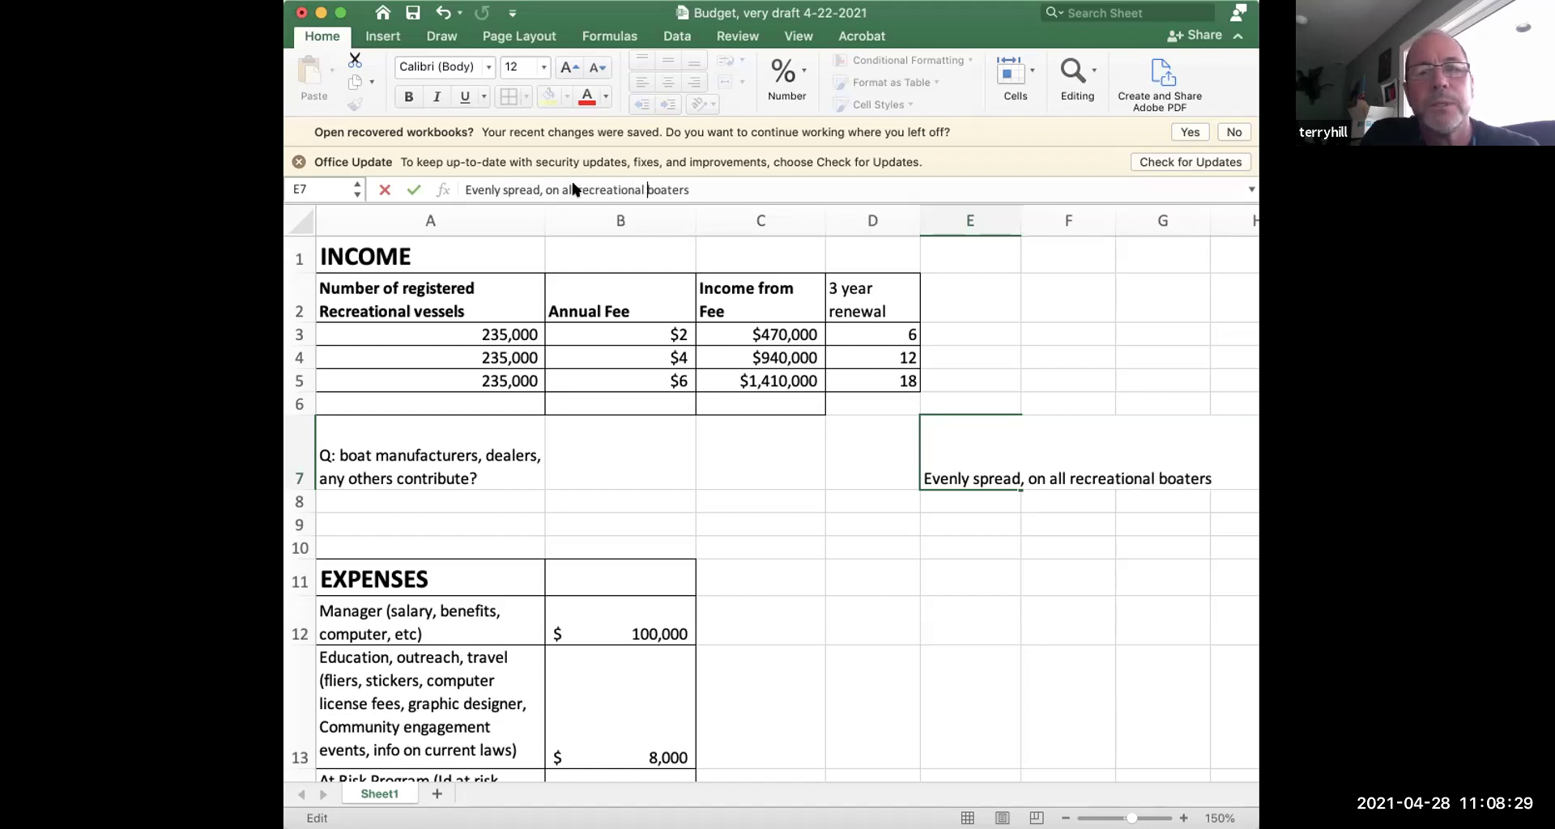
pyautogui.click(953, 506)
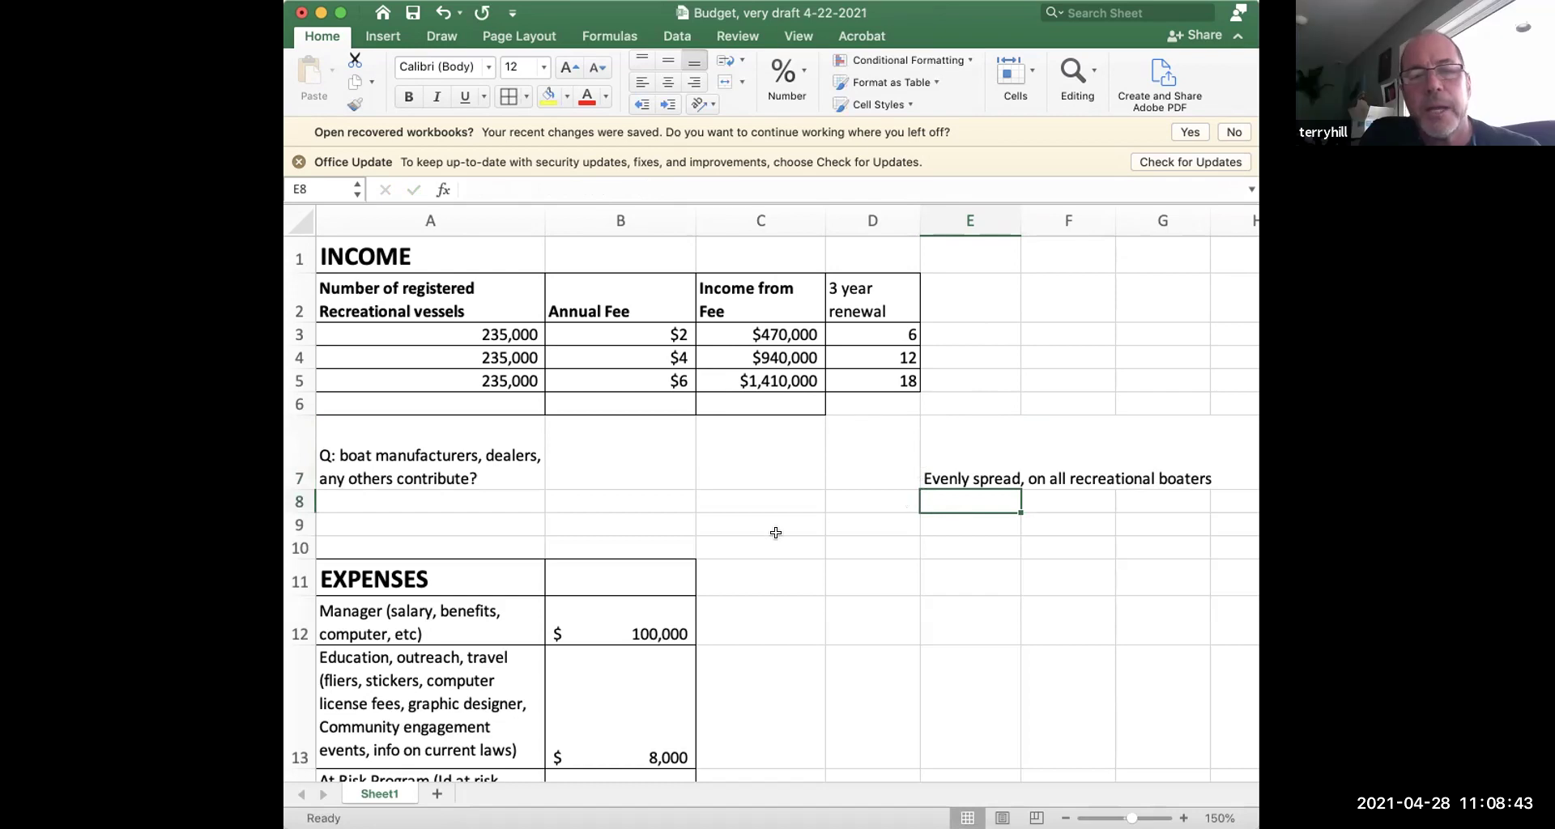
# - Add the note "Decal or sticker program -- how to admin it?" in E8, below the note about spreading the fee evenly
pyautogui.scroll(-1, 776, 532)
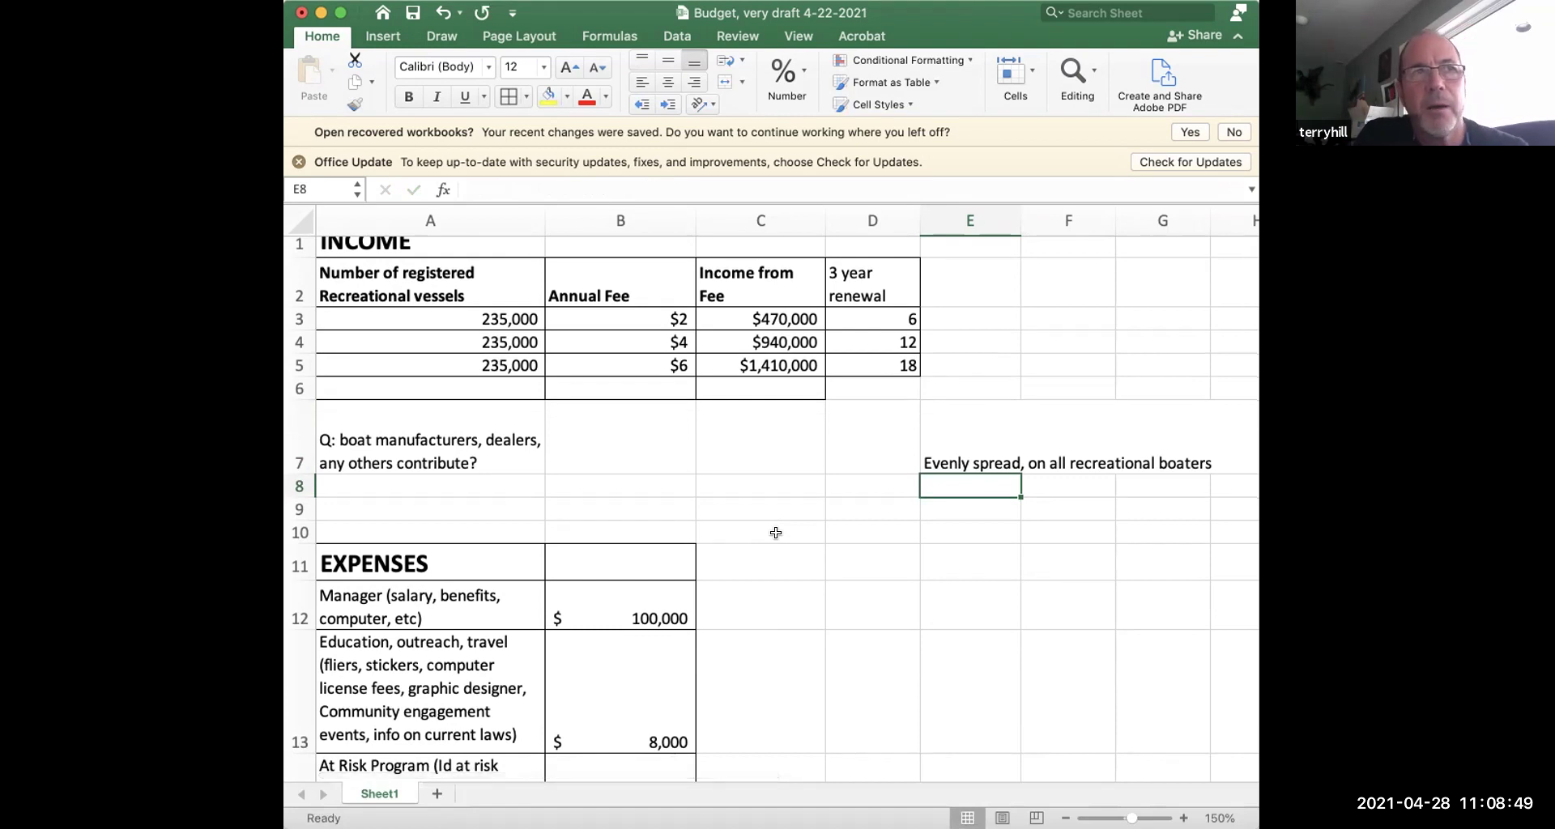
pyautogui.write('Decal')
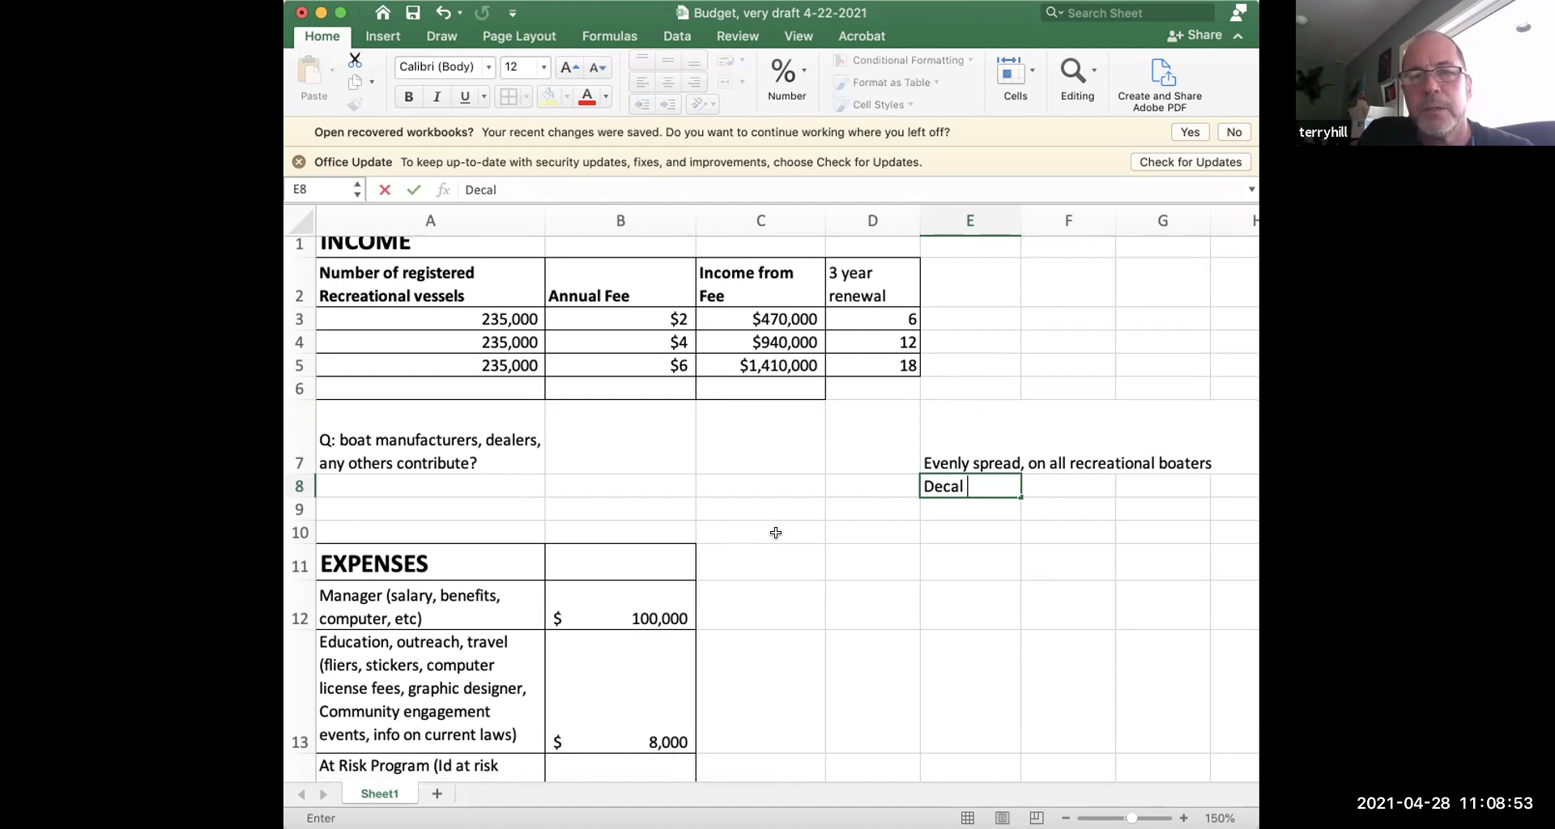
pyautogui.write(' or sti')
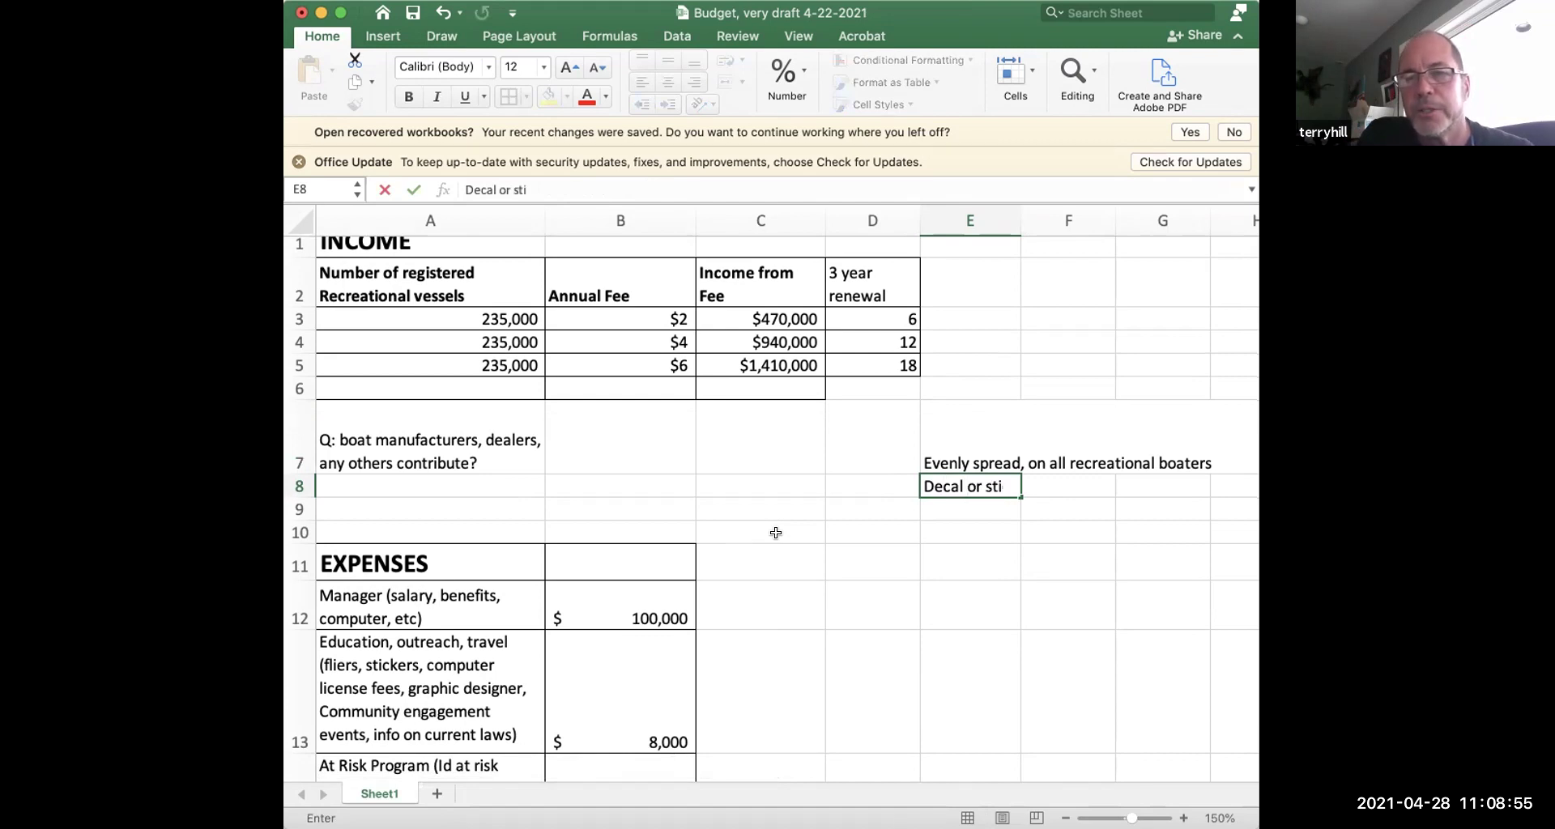
pyautogui.write('cker por')
pyautogui.press('BackSpace')
pyautogui.press('BackSpace')
pyautogui.write('rogram')
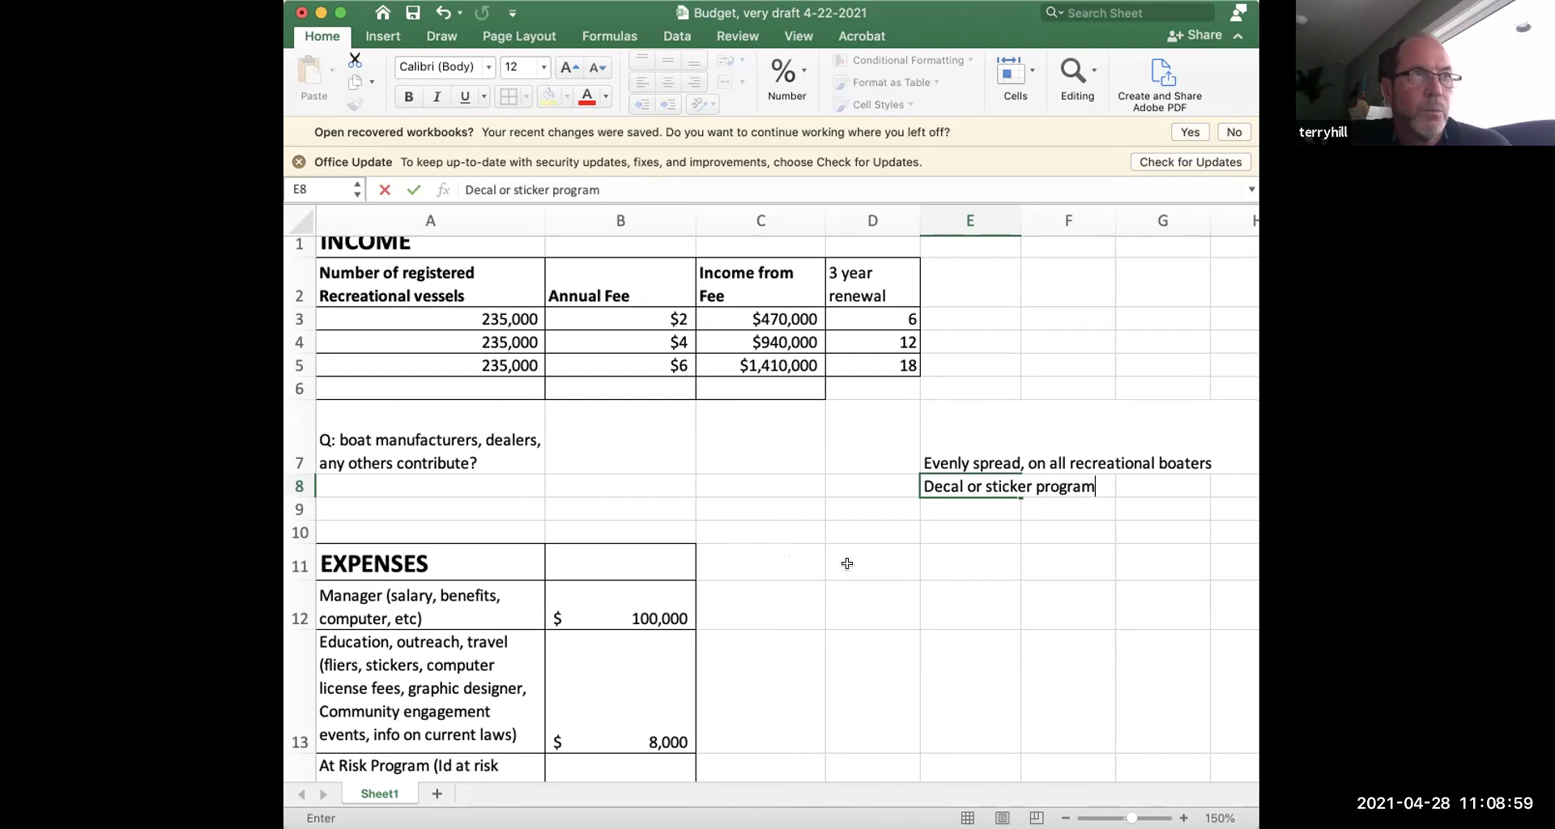
pyautogui.write(' -- who to')
pyautogui.press('BackSpace')
pyautogui.press('BackSpace')
pyautogui.press('BackSpace')
pyautogui.press('BackSpace')
pyautogui.press('BackSpace')
pyautogui.press('BackSpace')
pyautogui.write('how to')
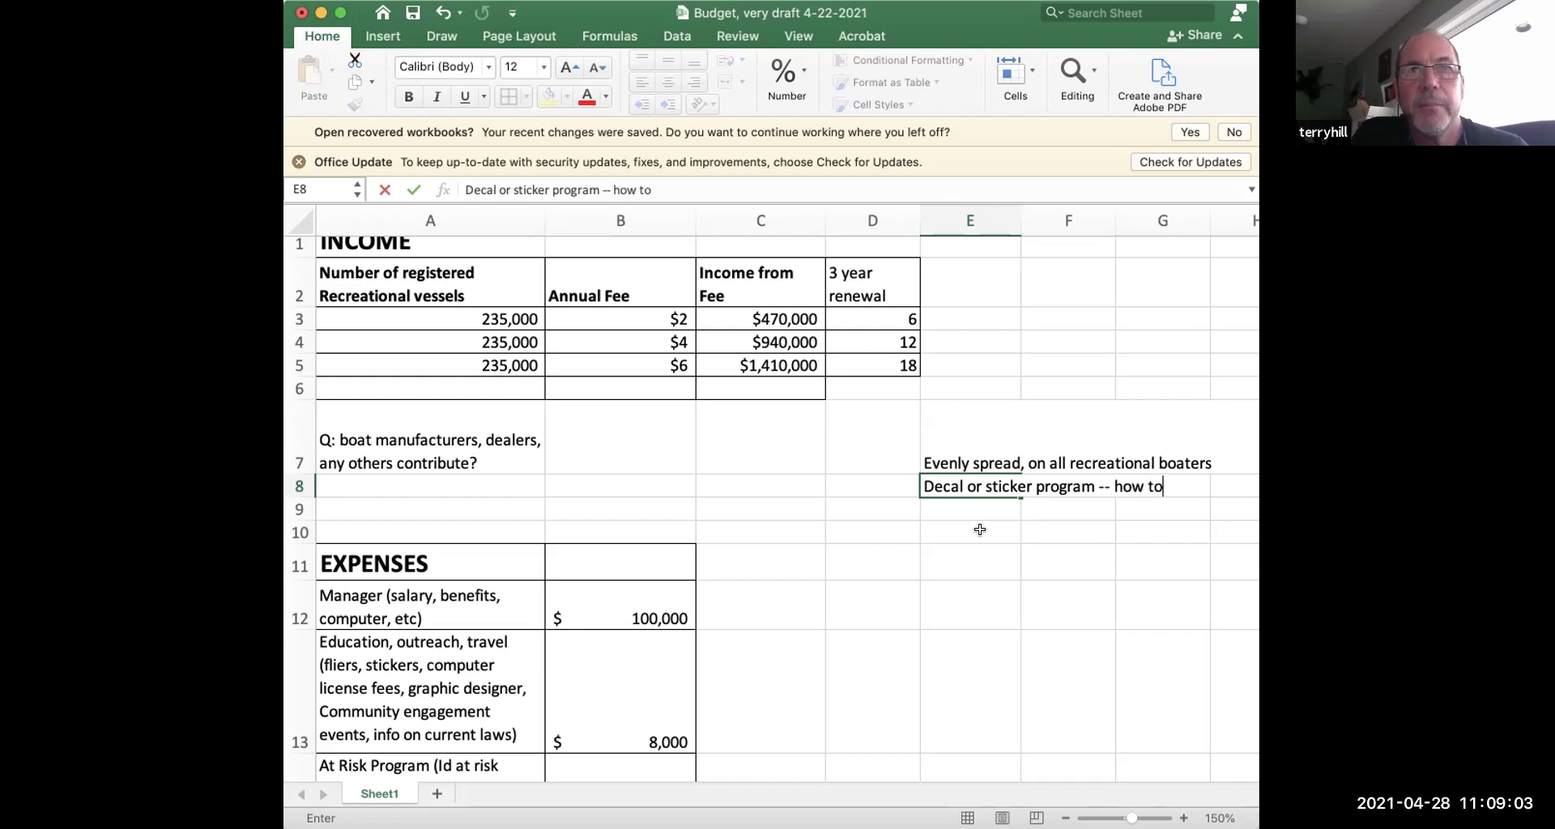
pyautogui.write(' admin it?')
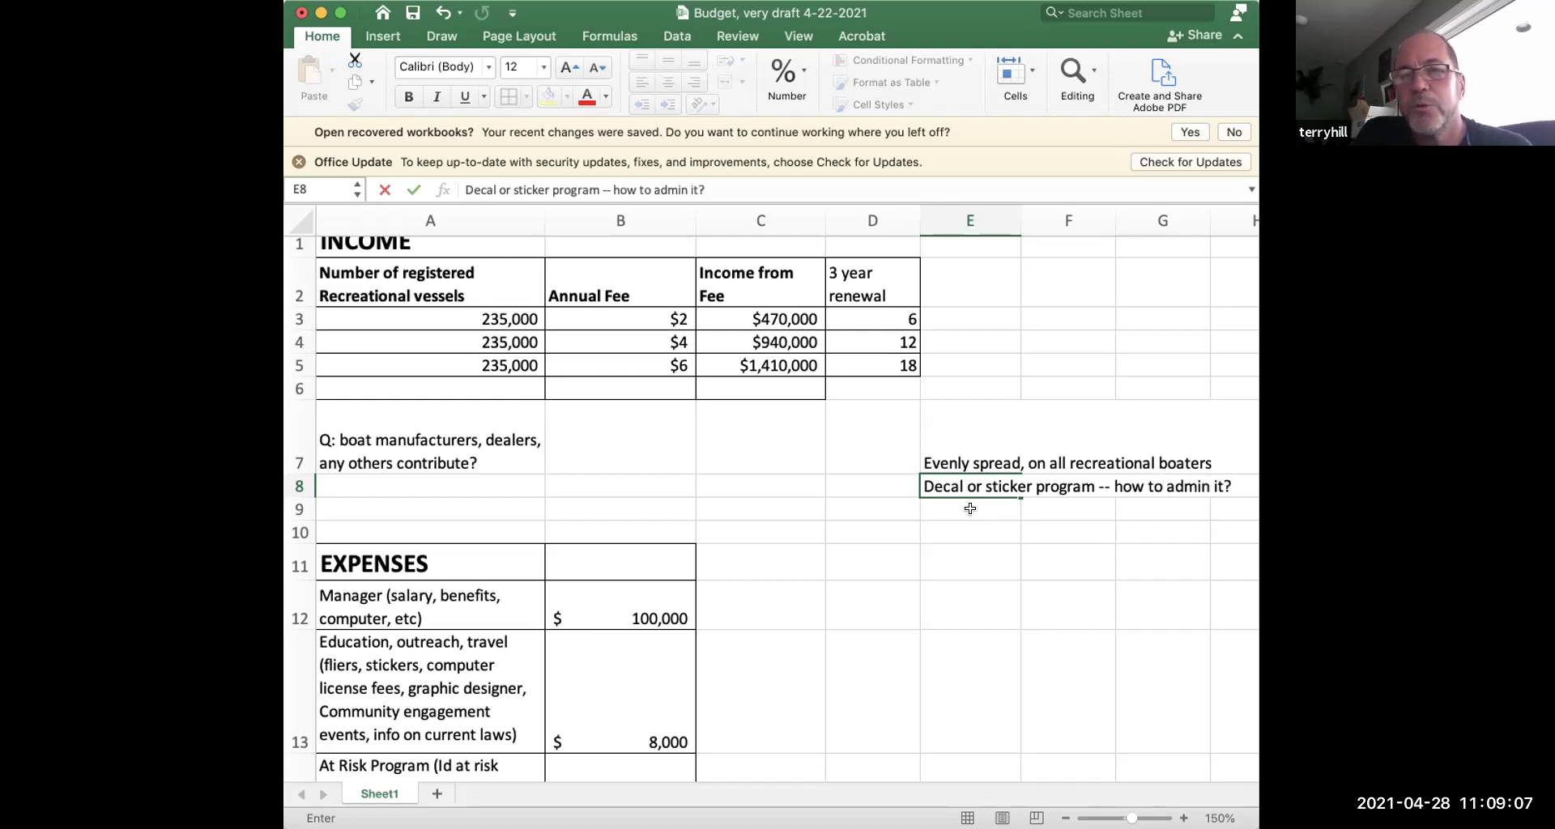
pyautogui.click(971, 508)
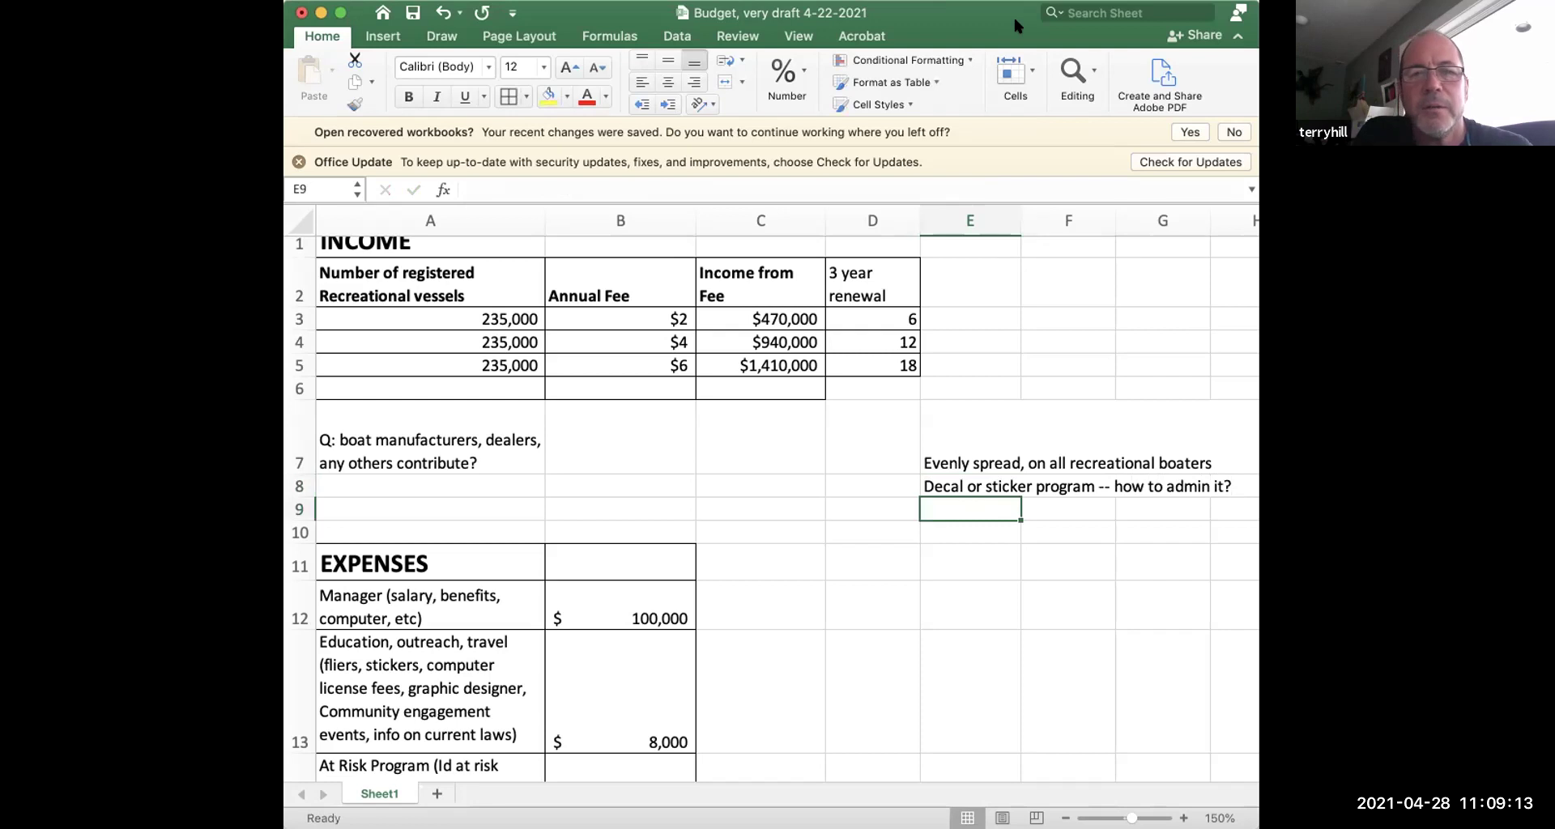
# - Enter "Waterways Improvement Fund"? in E9, with the fund name in quotation marks, below the decal program note
pyautogui.write('Wat')
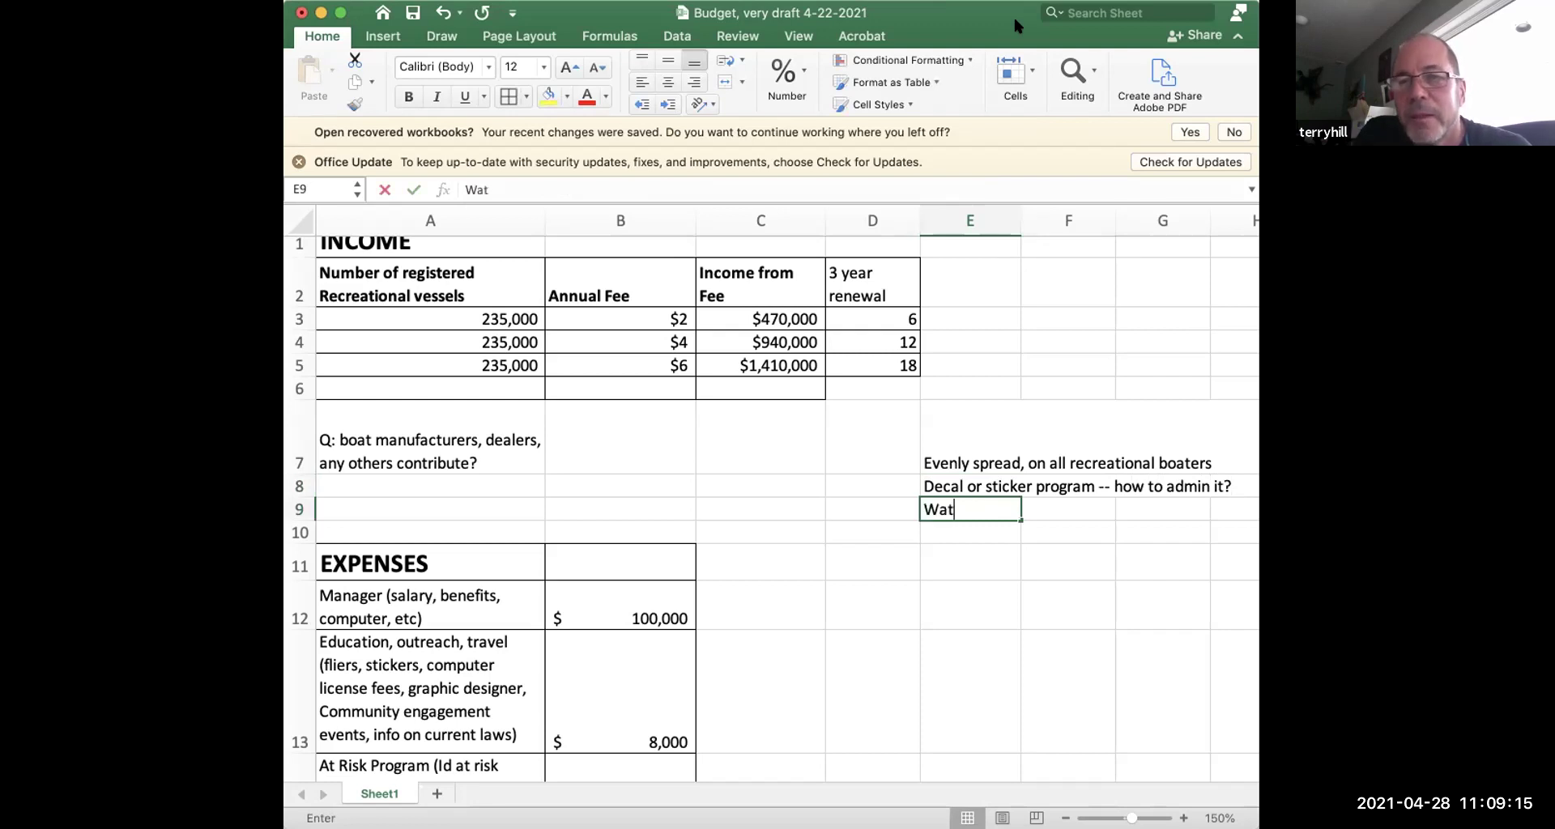
pyautogui.write('erways ')
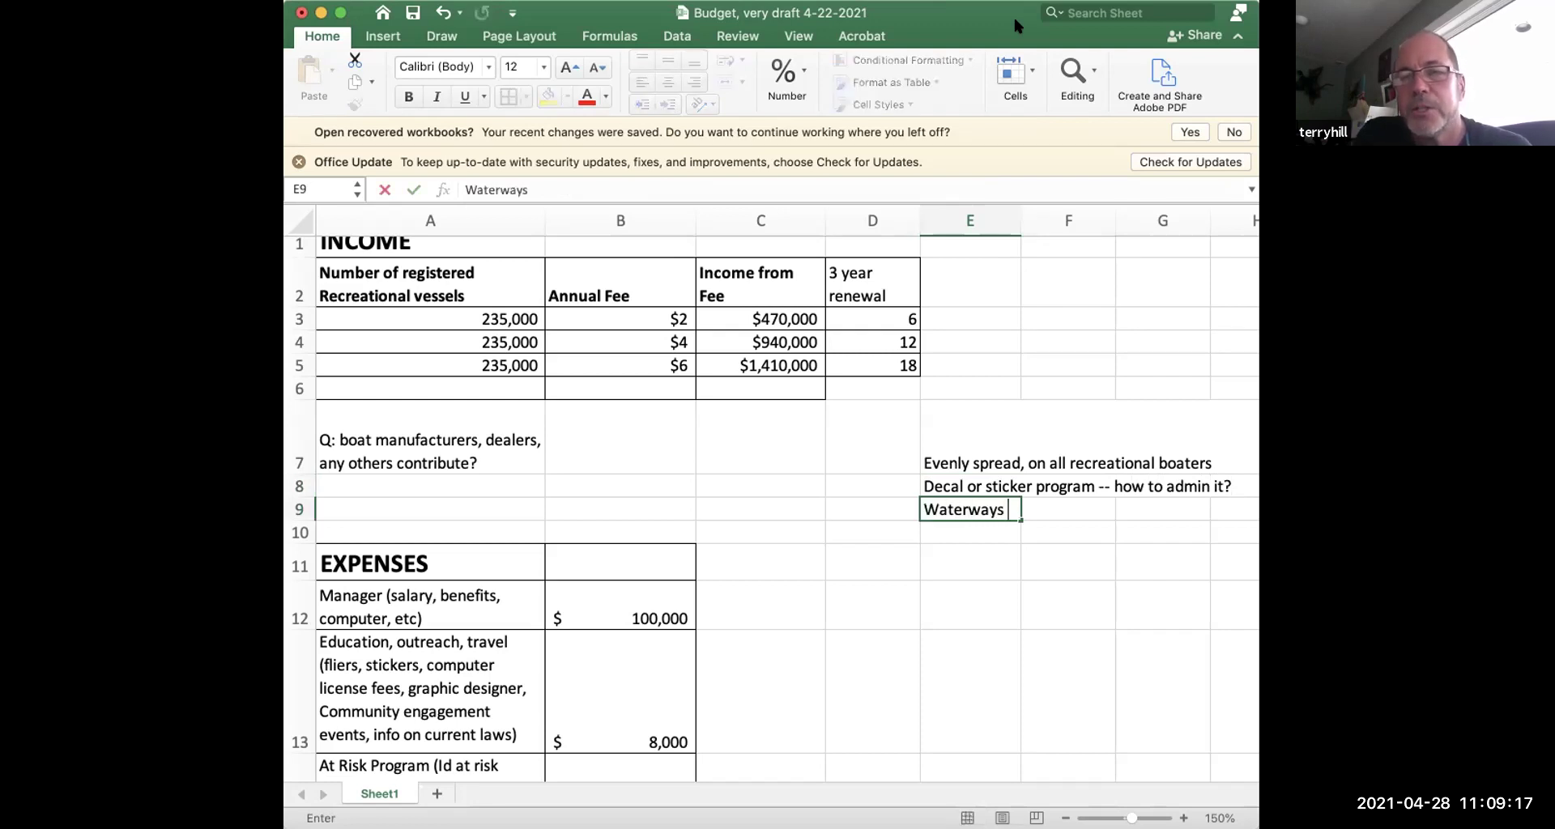
pyautogui.write('Improv')
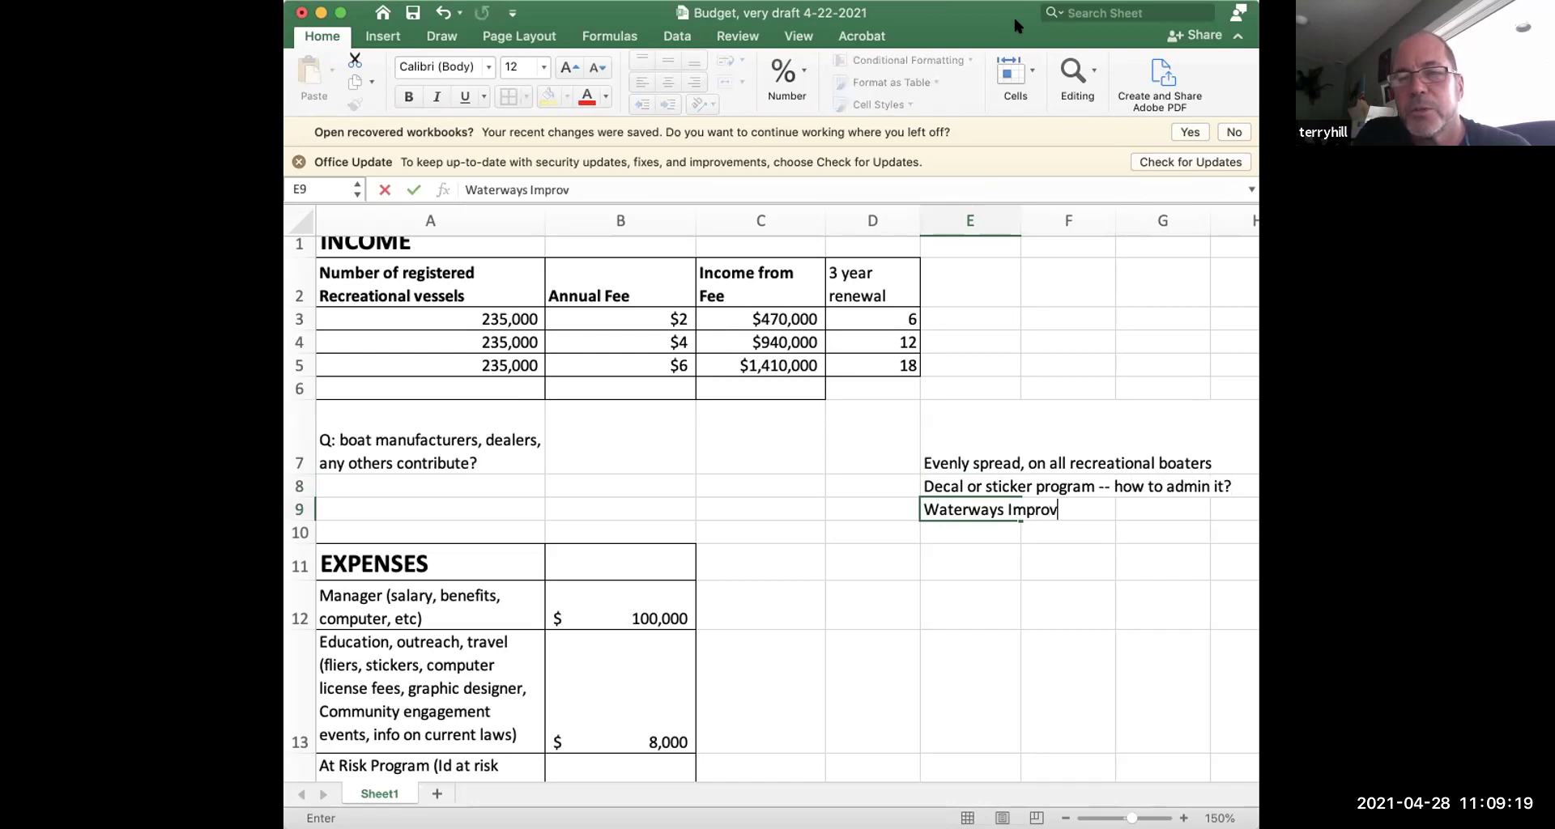
pyautogui.write('ement Fund')
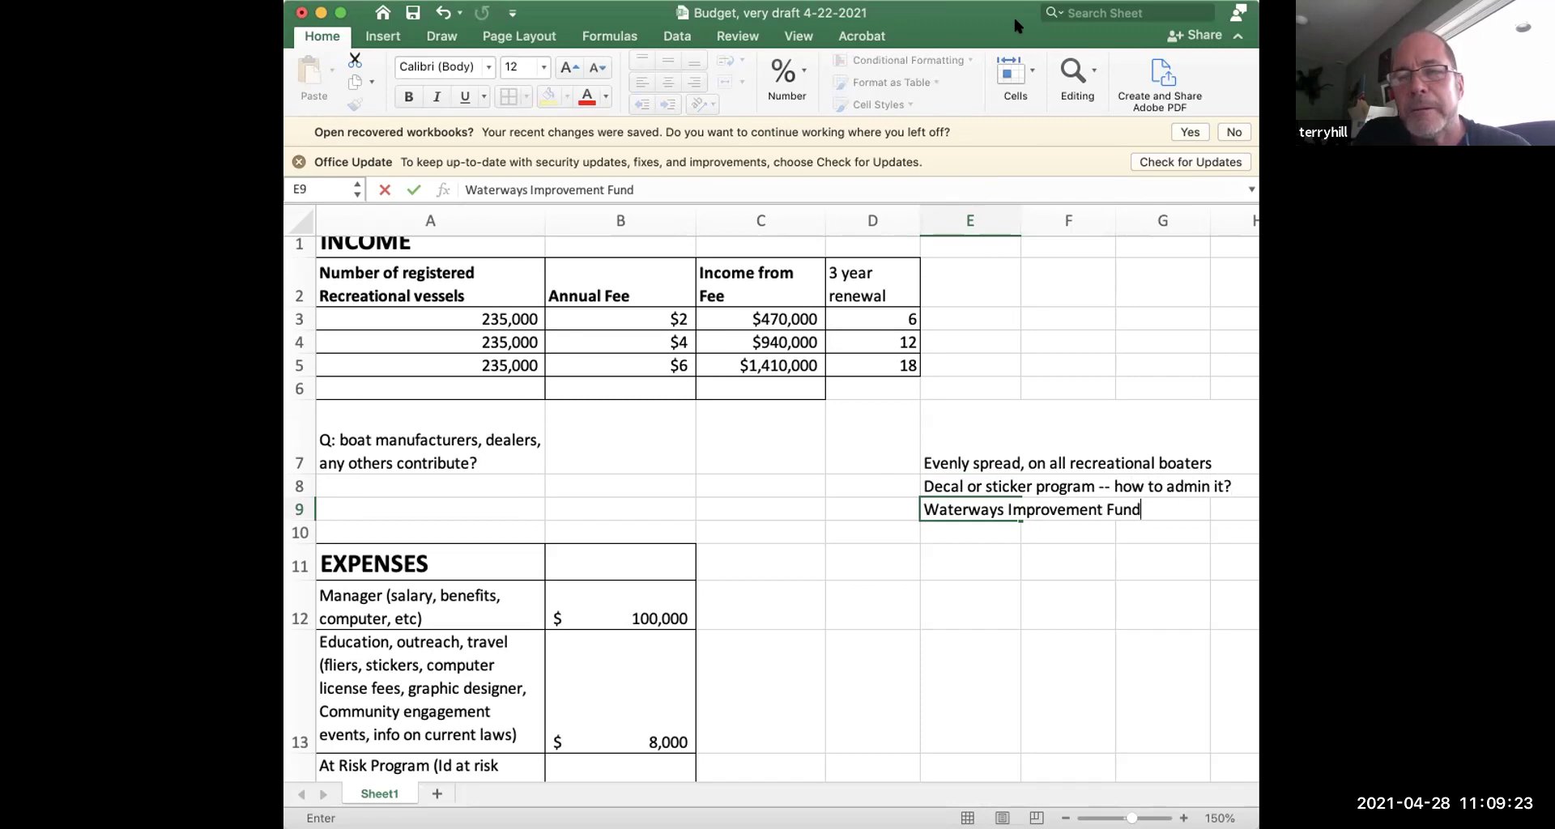
pyautogui.write('"?')
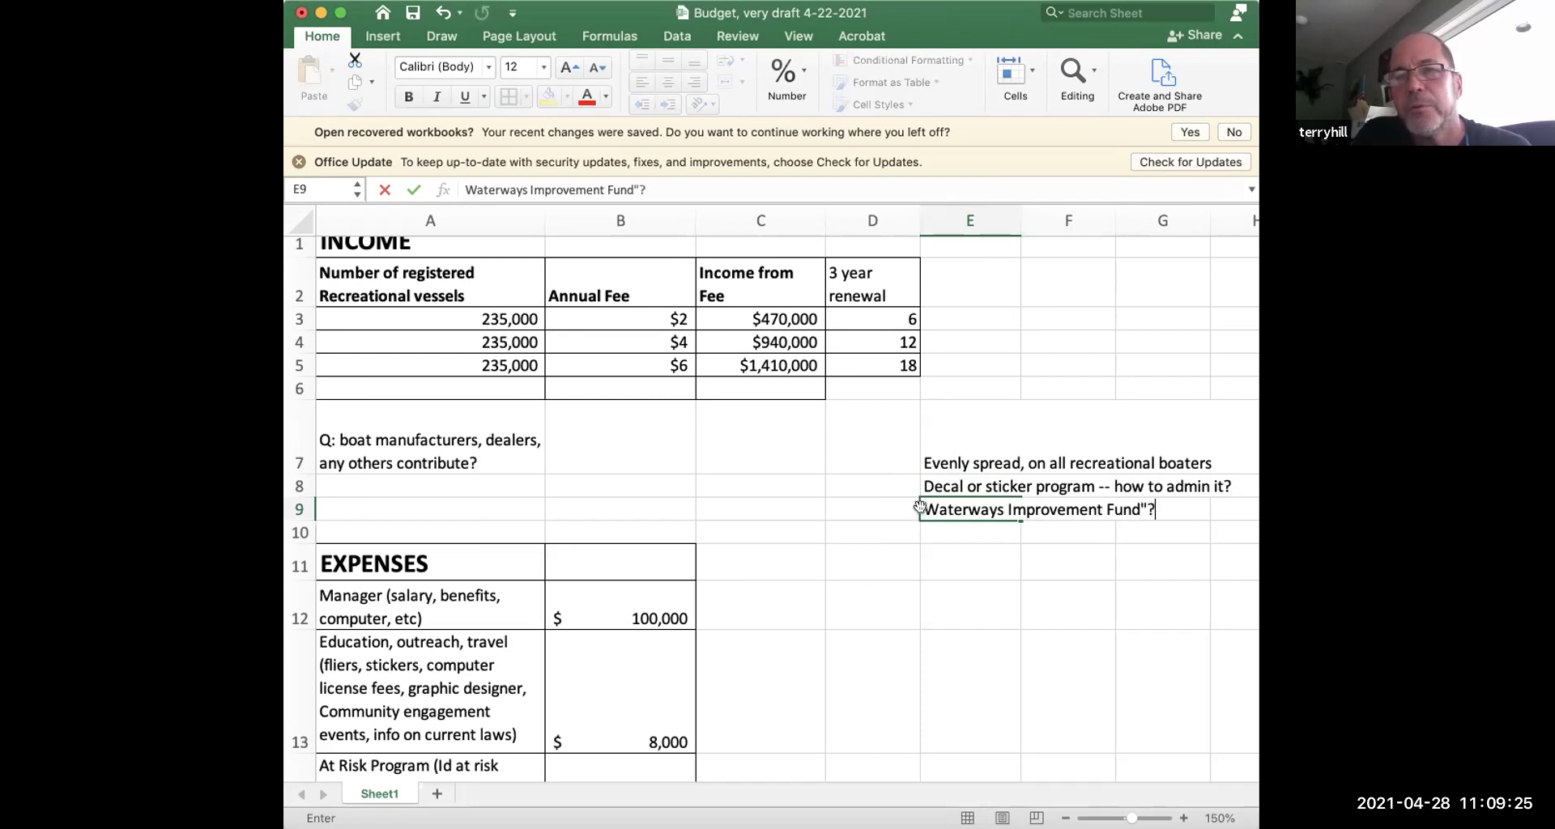
pyautogui.click(463, 190)
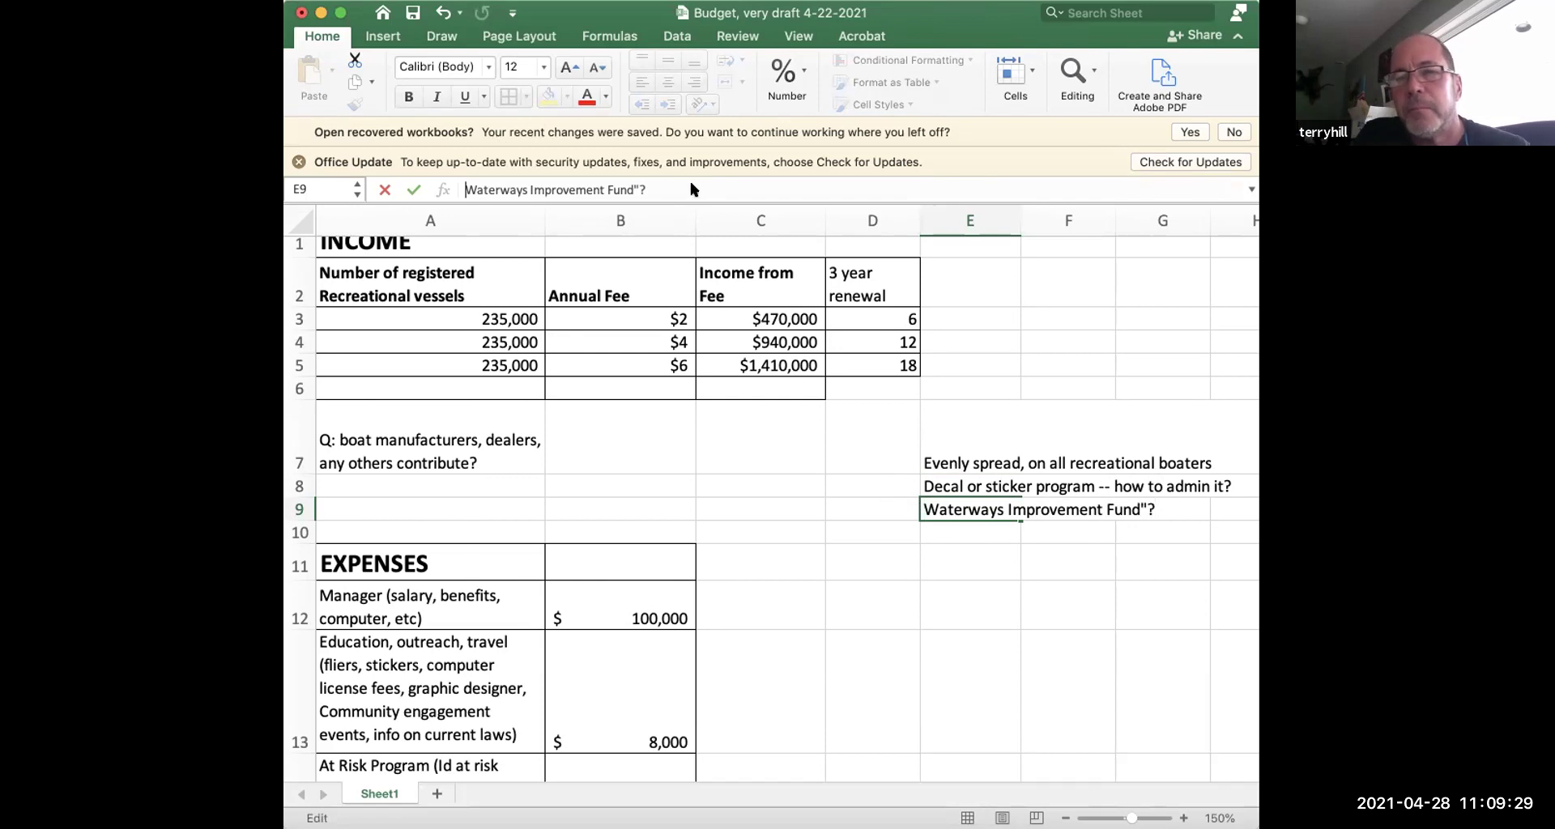
pyautogui.write('"')
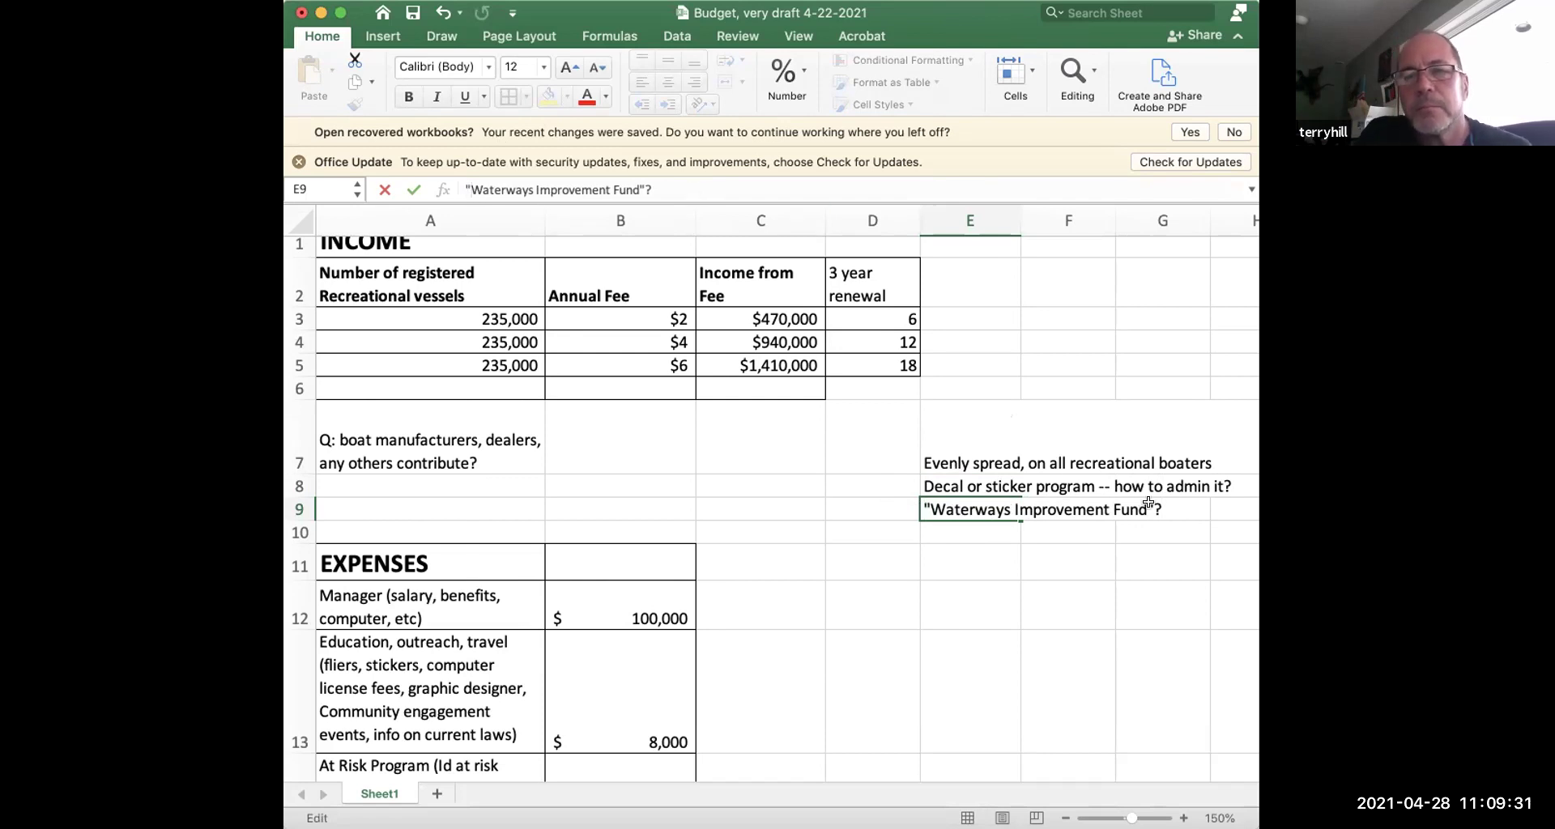
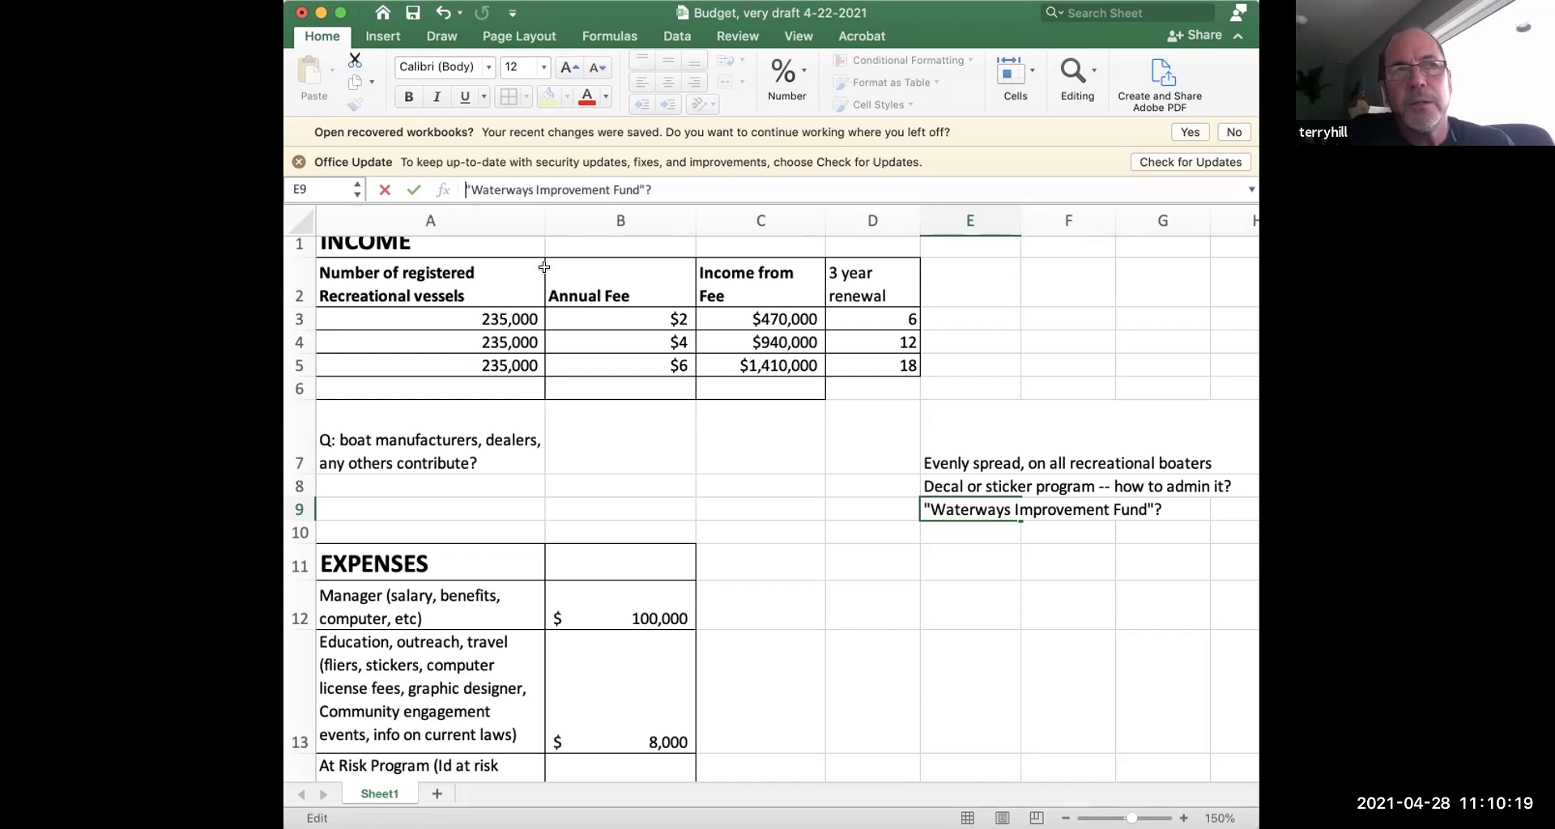
# - Insert the question "What to name this fee?" before the quoted fund name in E9
pyautogui.write('W')
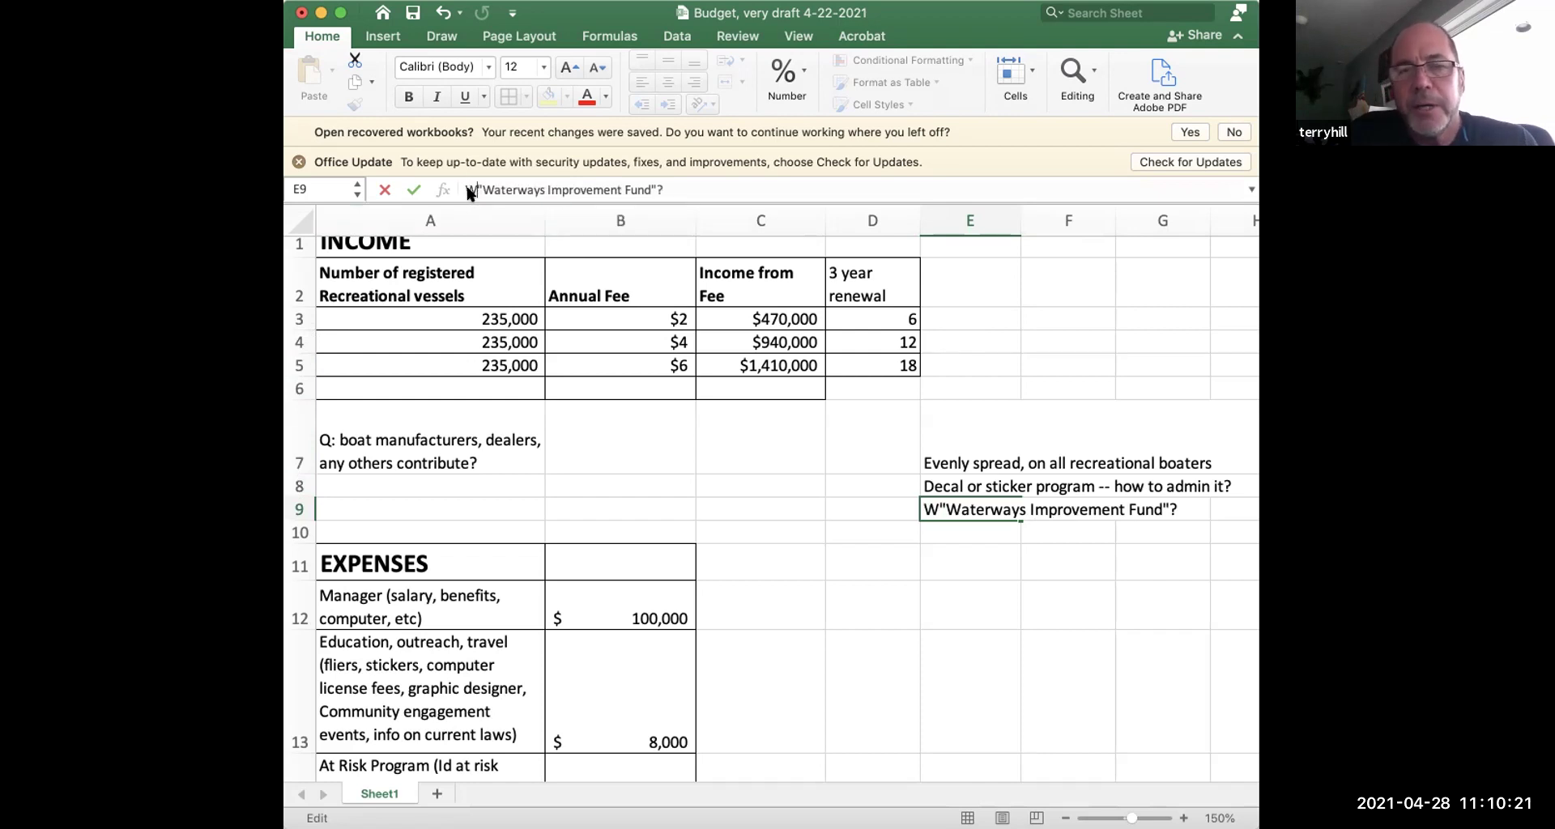
pyautogui.write('hat to name')
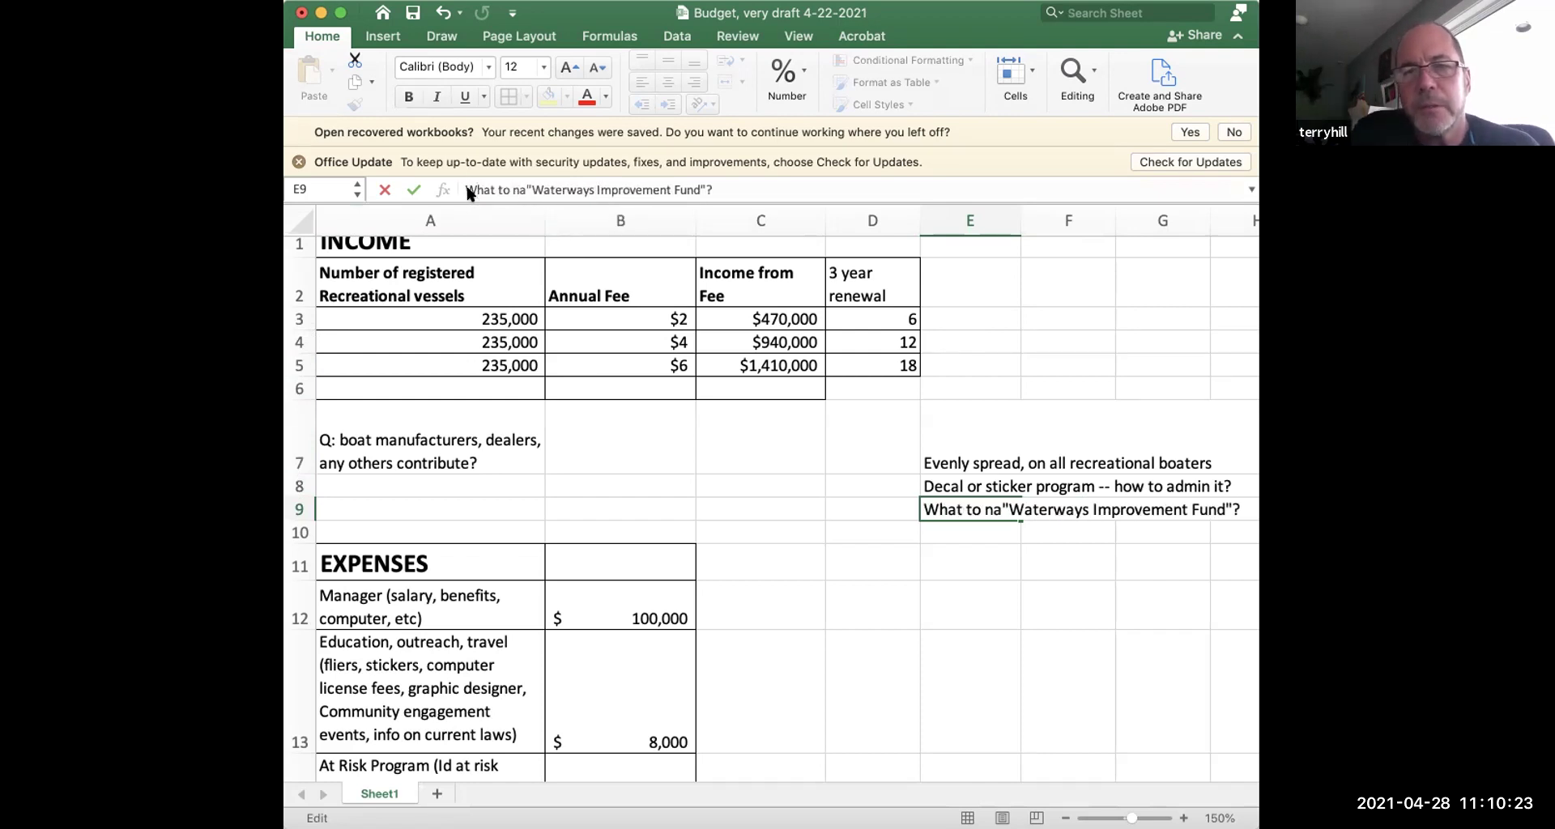
pyautogui.write(' t')
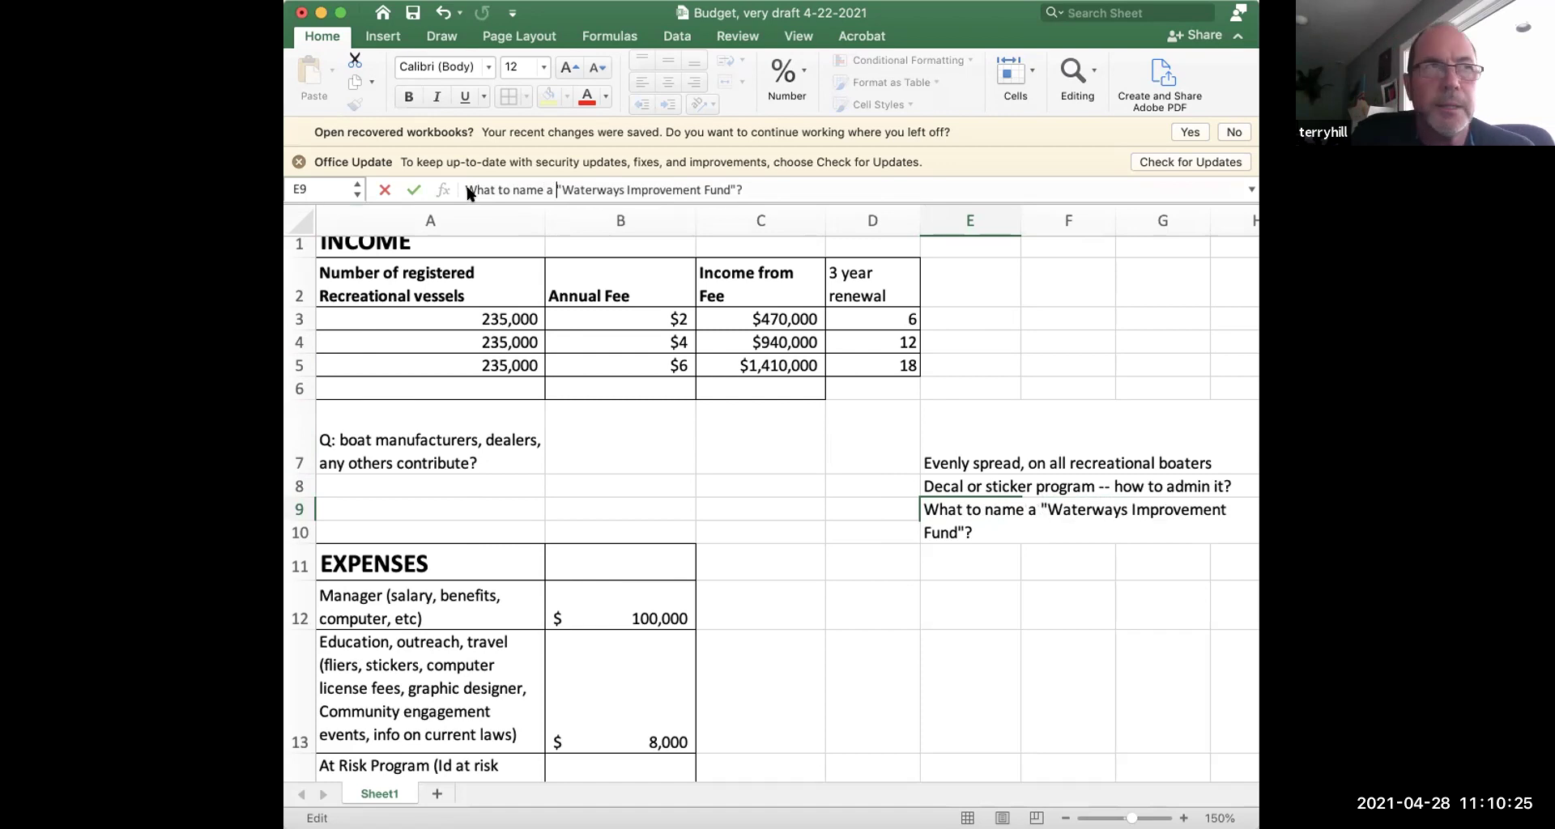
pyautogui.write('his ')
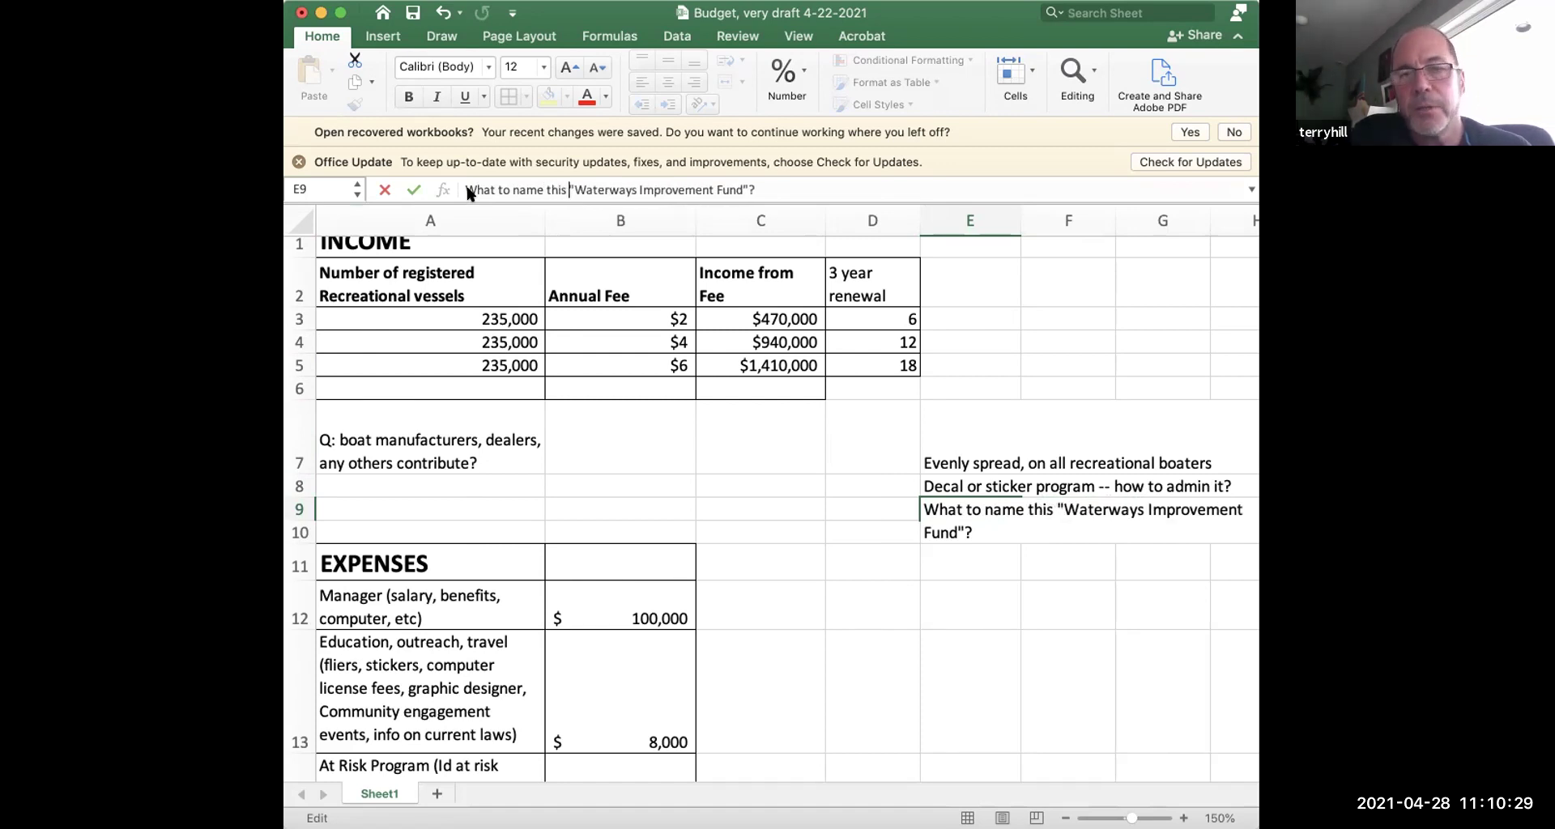
pyautogui.write('fee?')
# - Append "Must be carefully worded to gain support." to the end of the fee name note in E9
pyautogui.click(771, 188)
pyautogui.write('Must be careful')
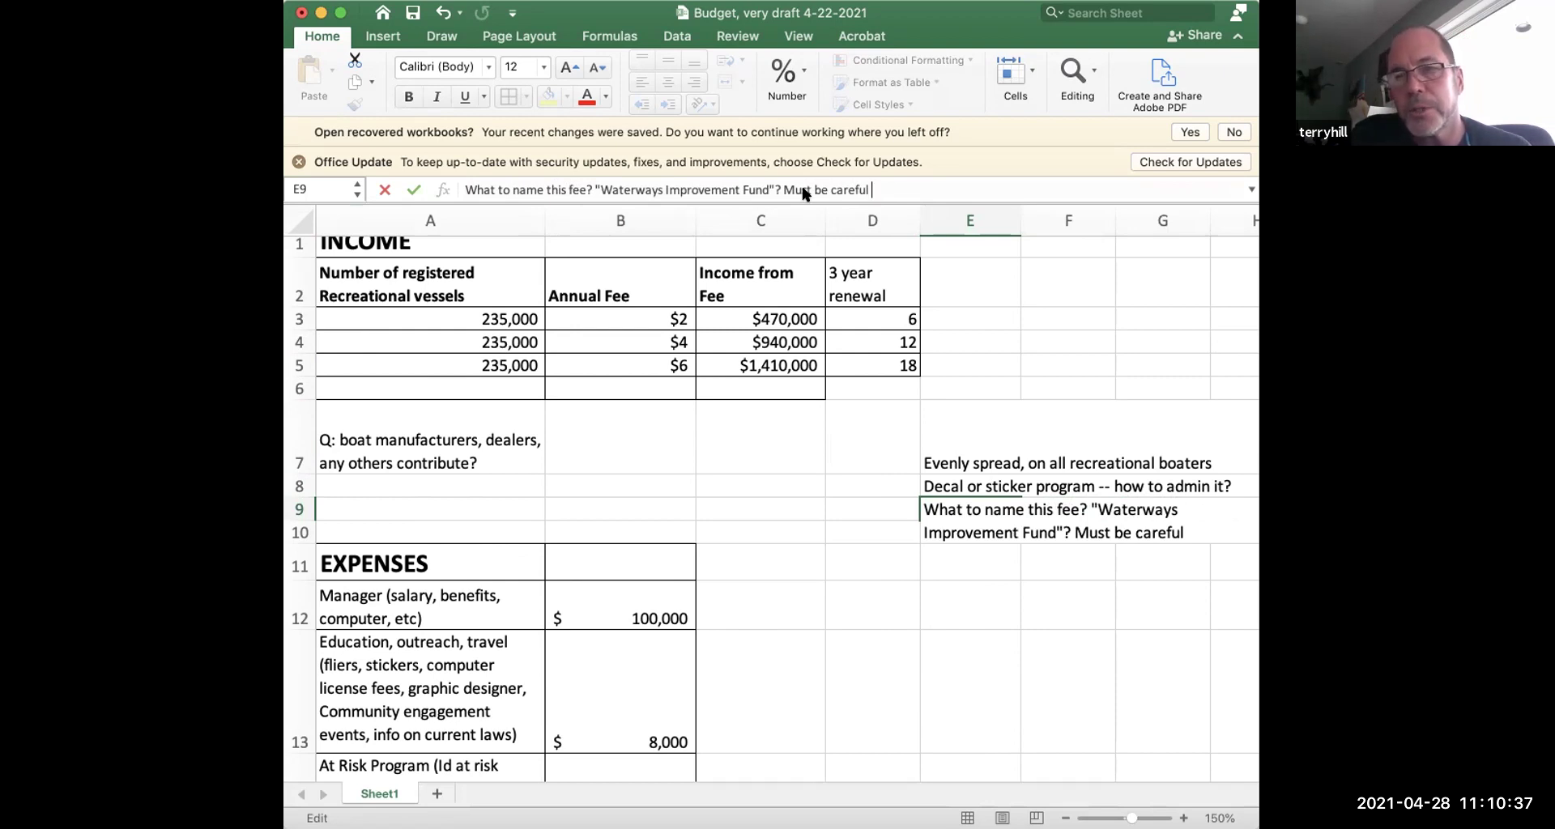
pyautogui.write('ly')
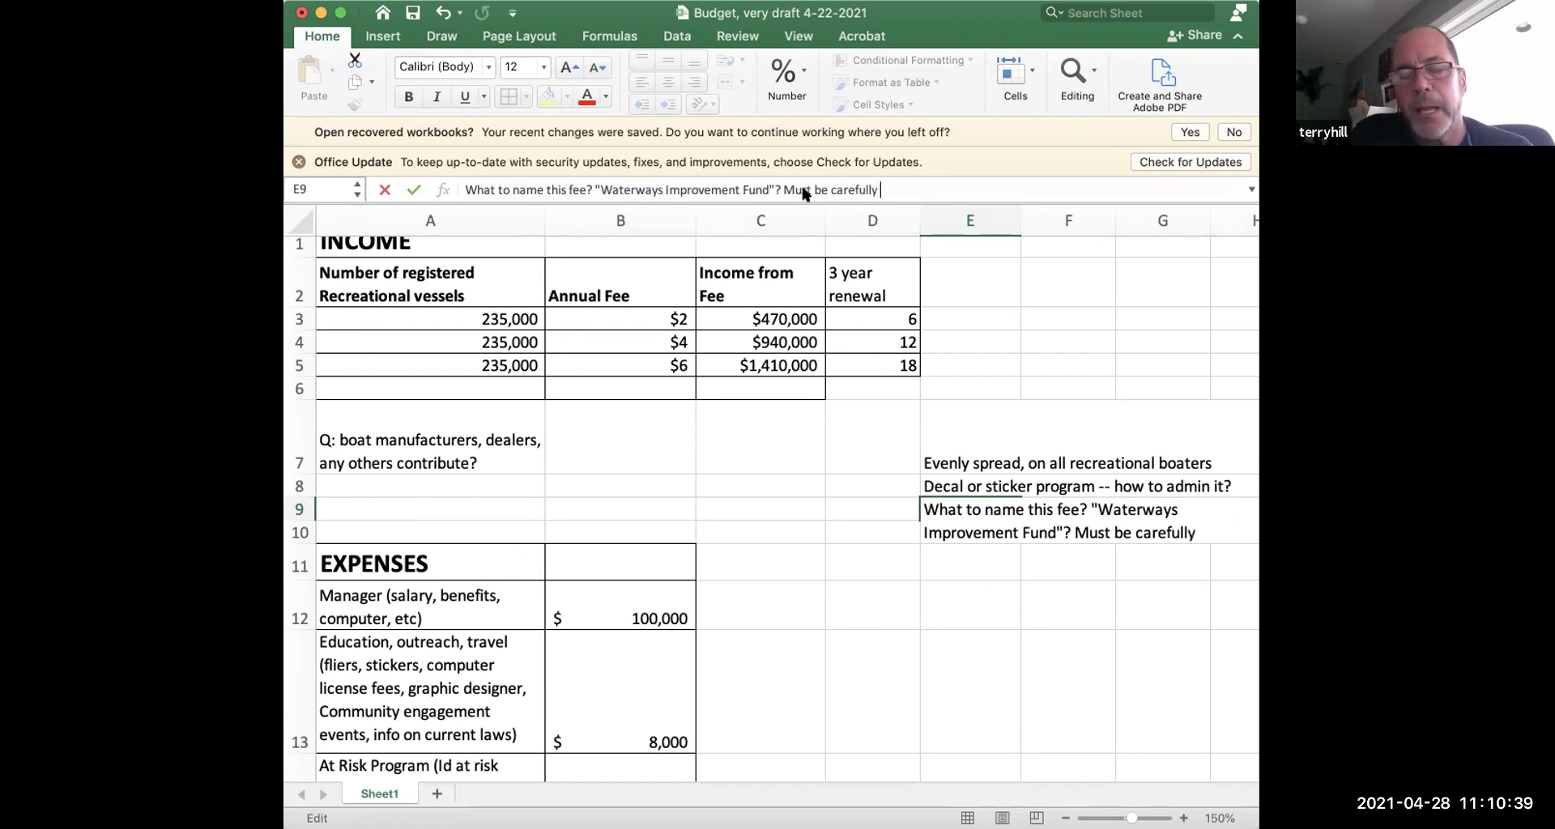
pyautogui.press('BackSpace')
pyautogui.press('BackSpace')
pyautogui.write('ly')
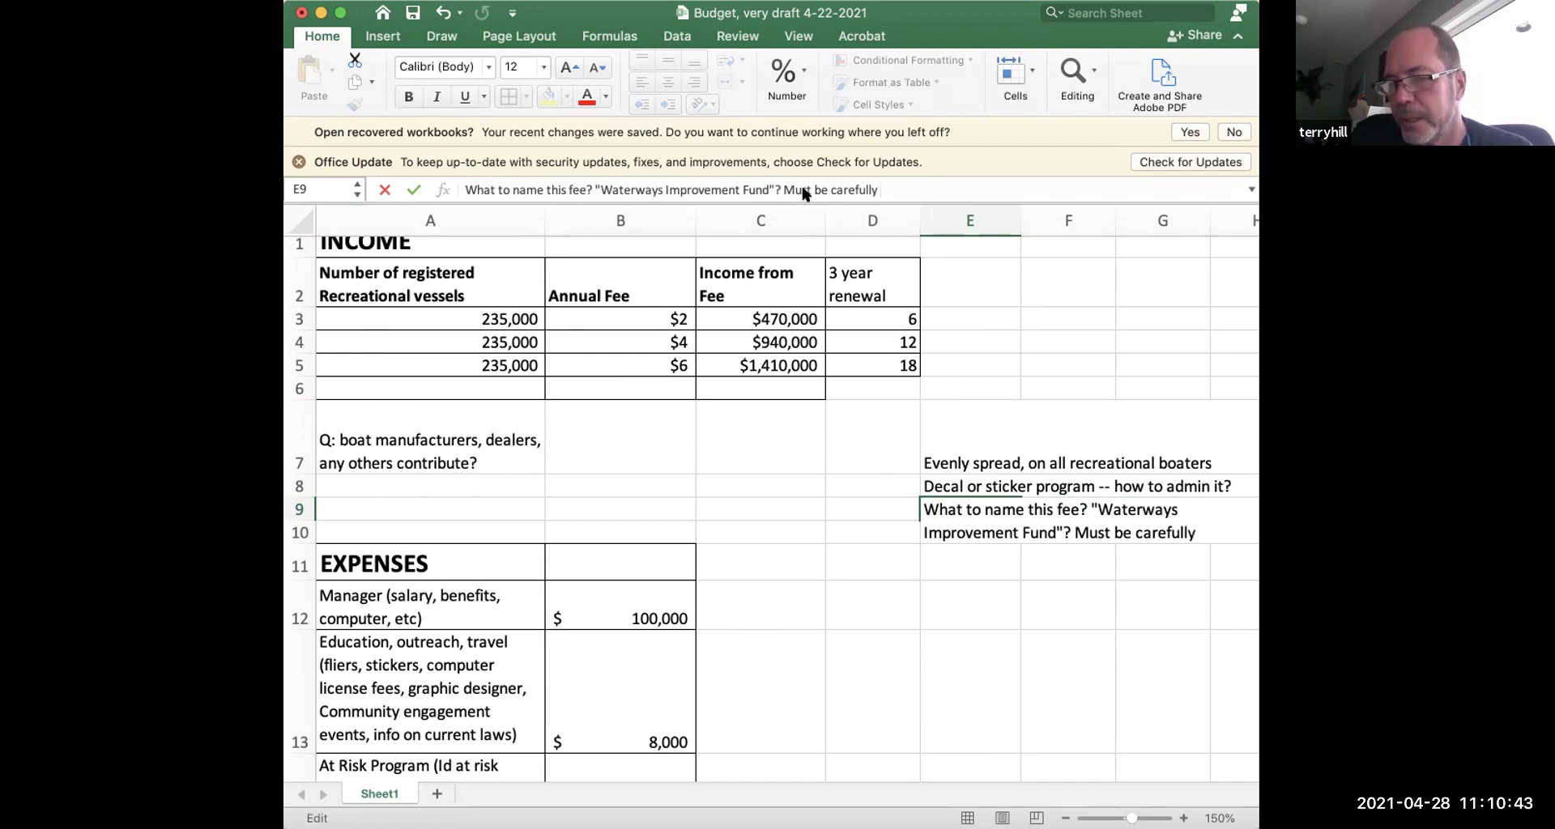
pyautogui.write(' worded to gain support.')
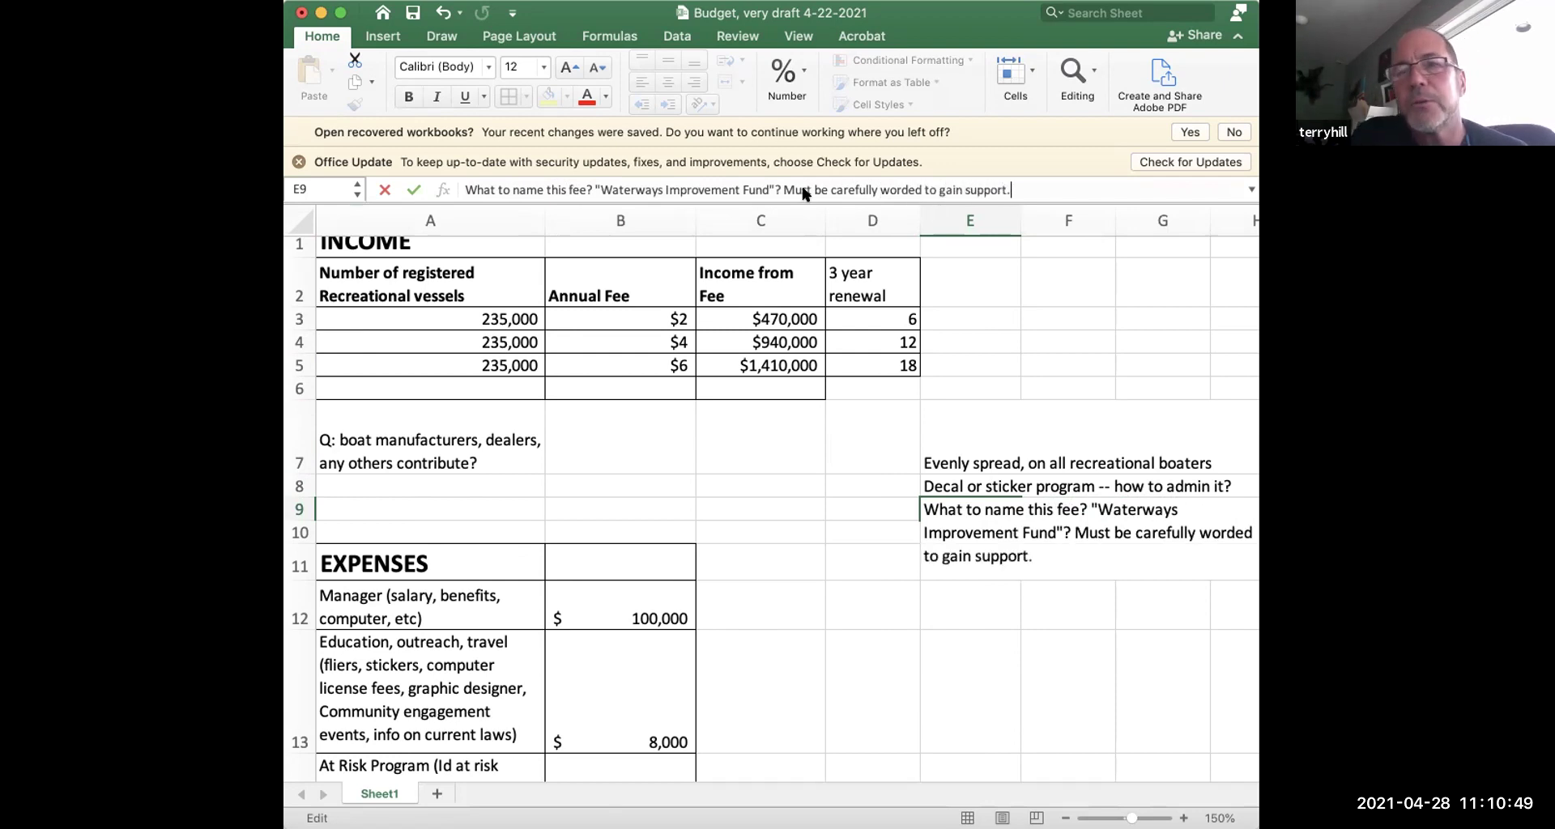
pyautogui.click(977, 369)
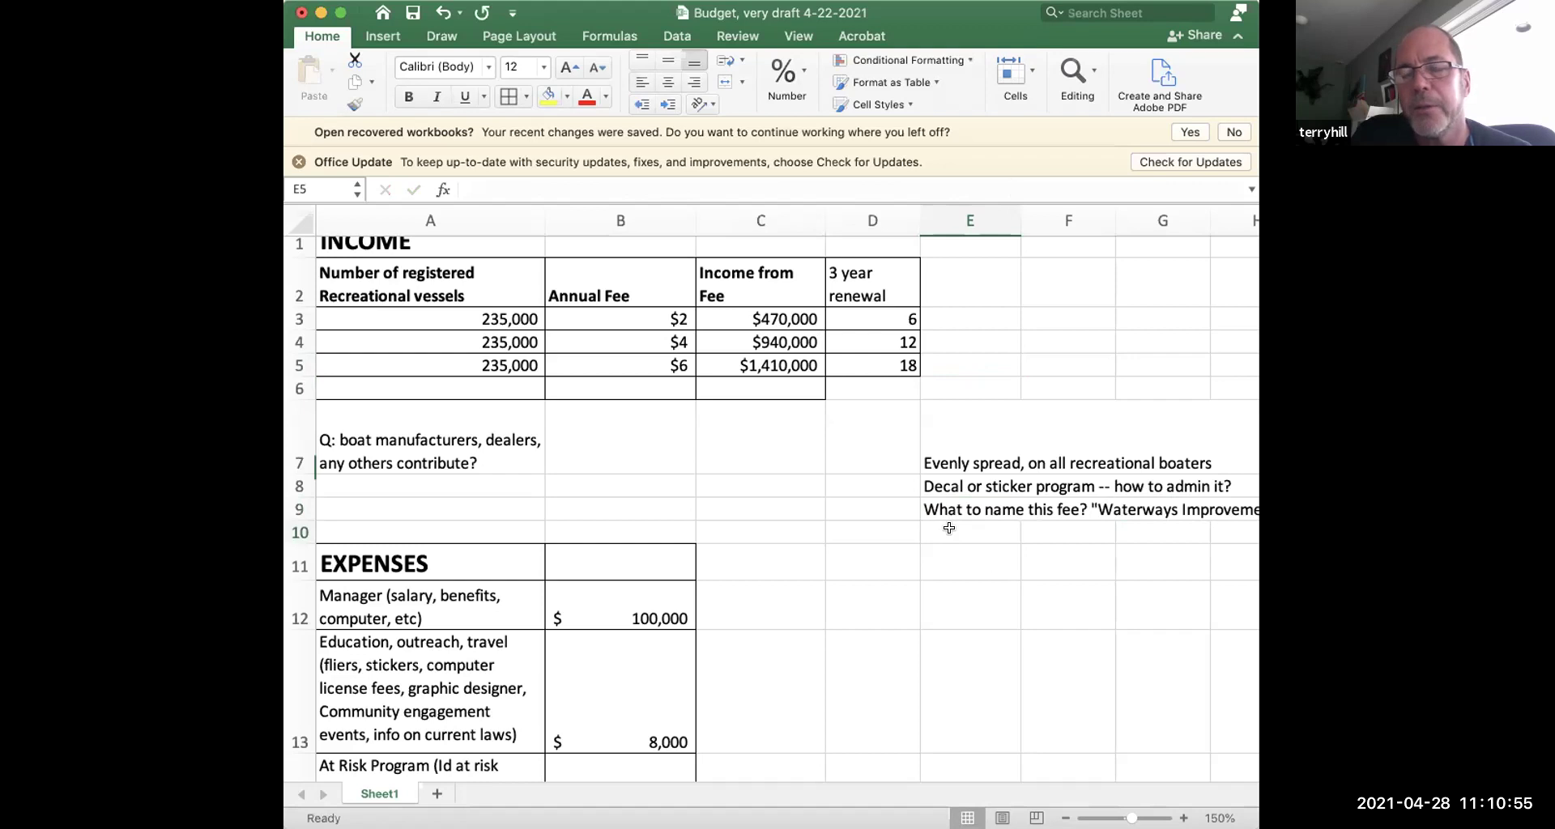
# - Add the note "Need polictical allies to get together." in E10, below the fee name note
pyautogui.click(949, 529)
pyautogui.write('Need')
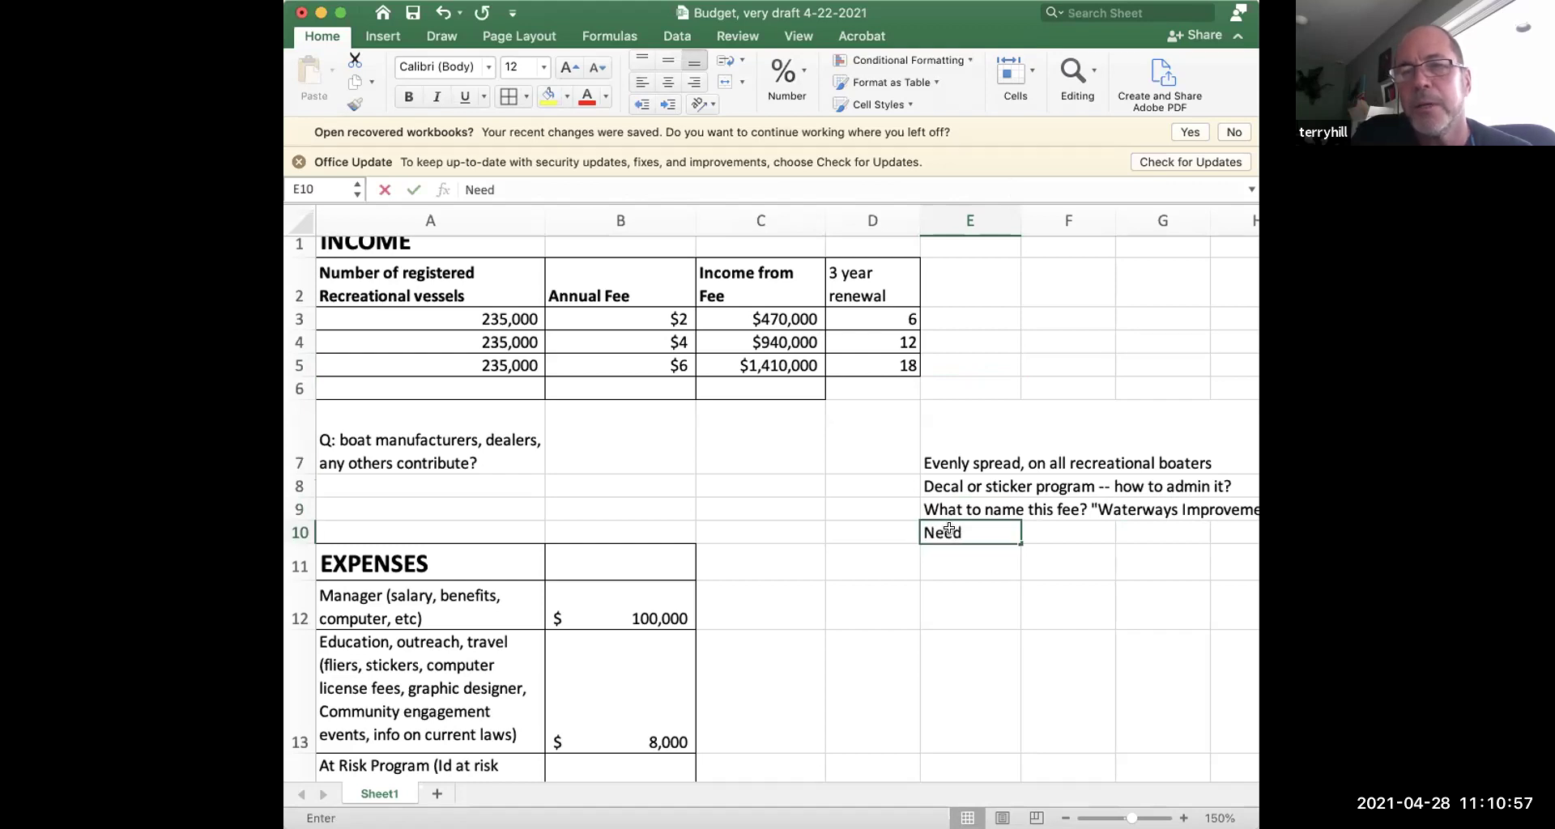
pyautogui.write(' polictical allies to get together')
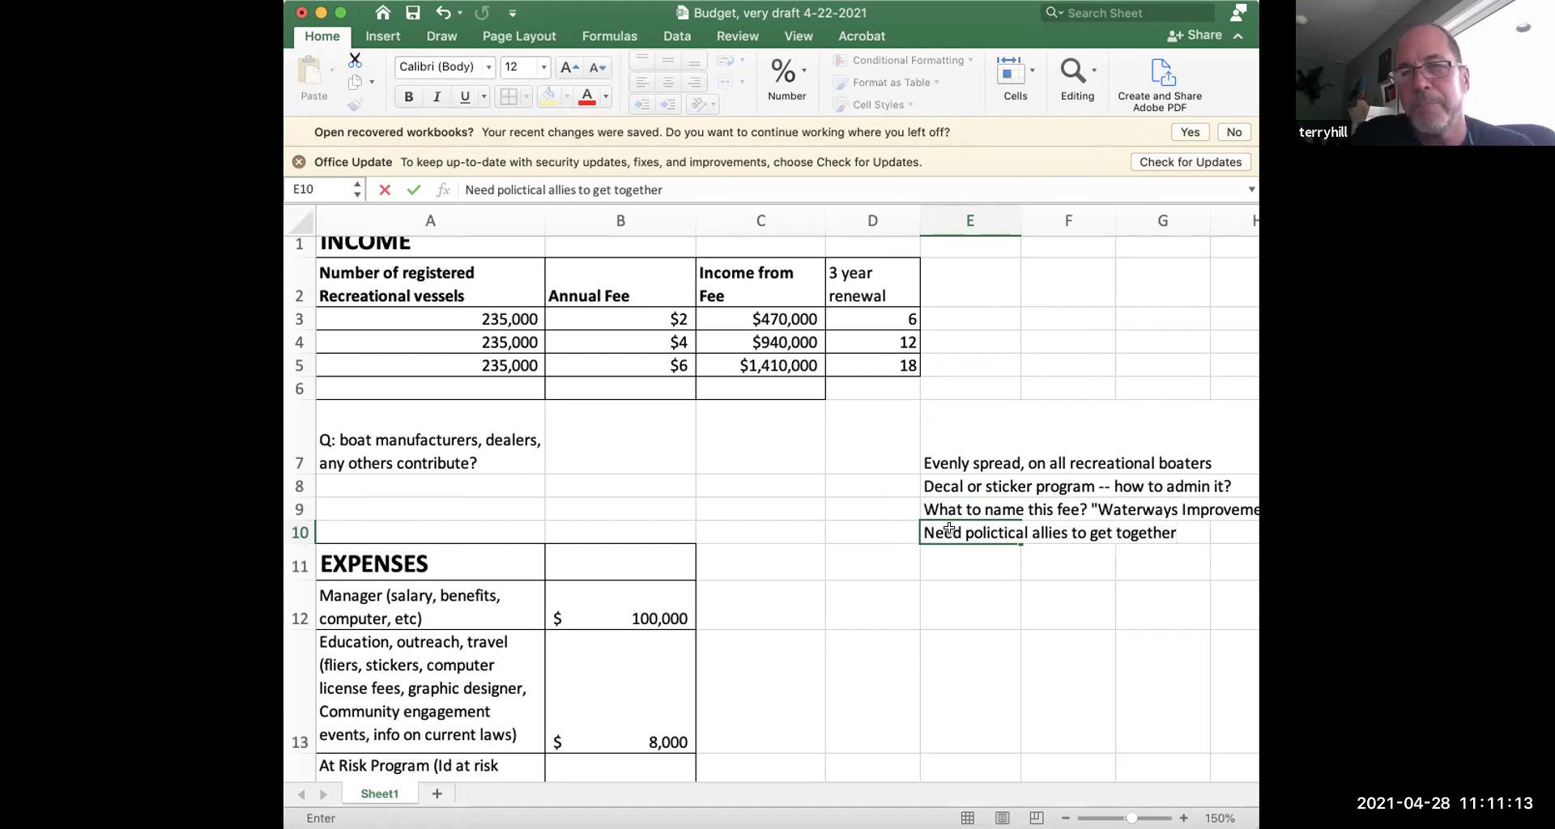
pyautogui.write('.')
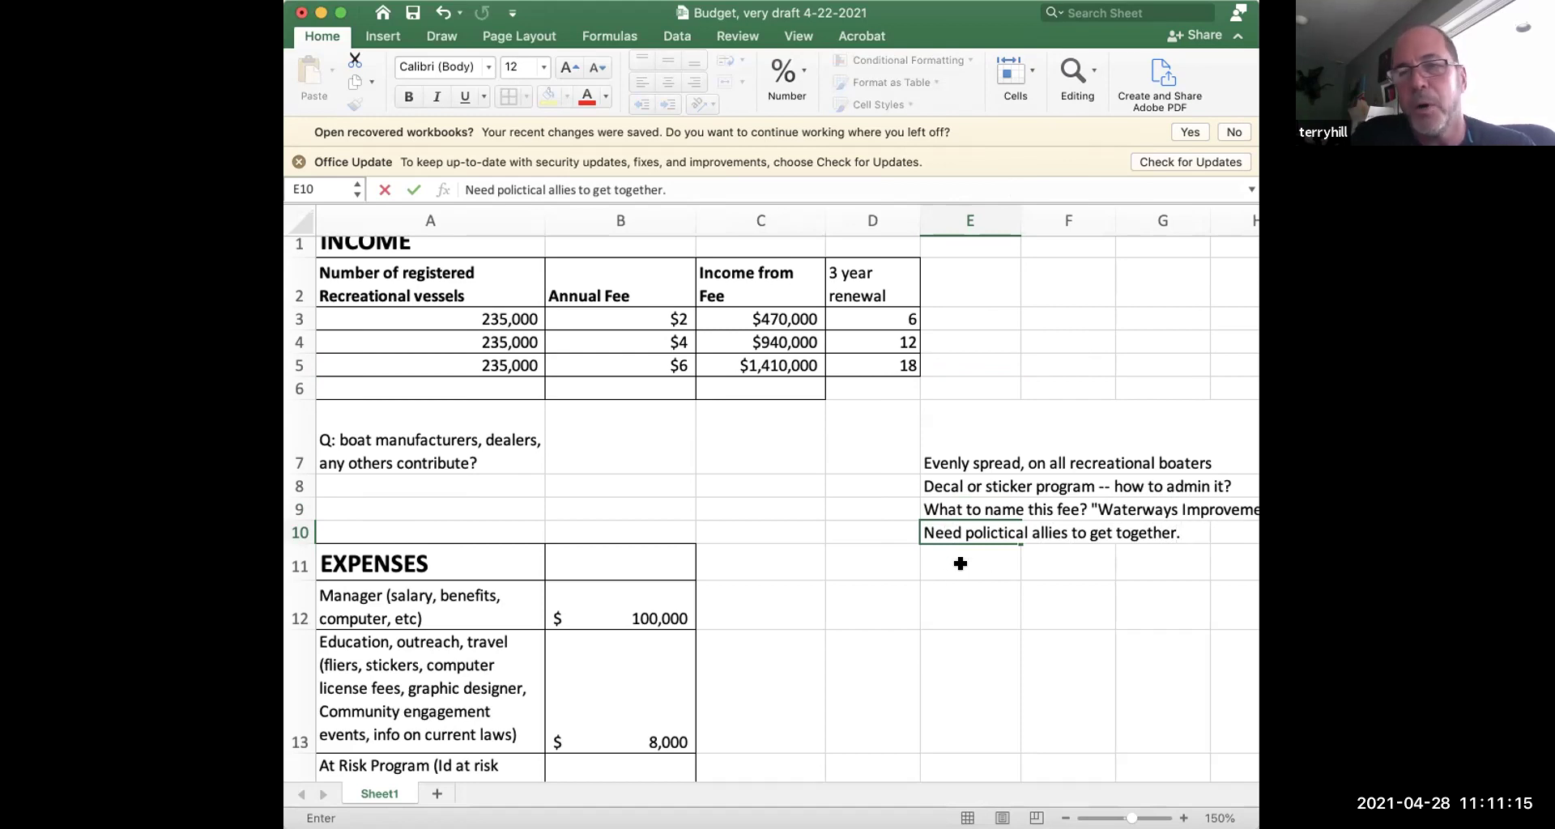
pyautogui.click(961, 564)
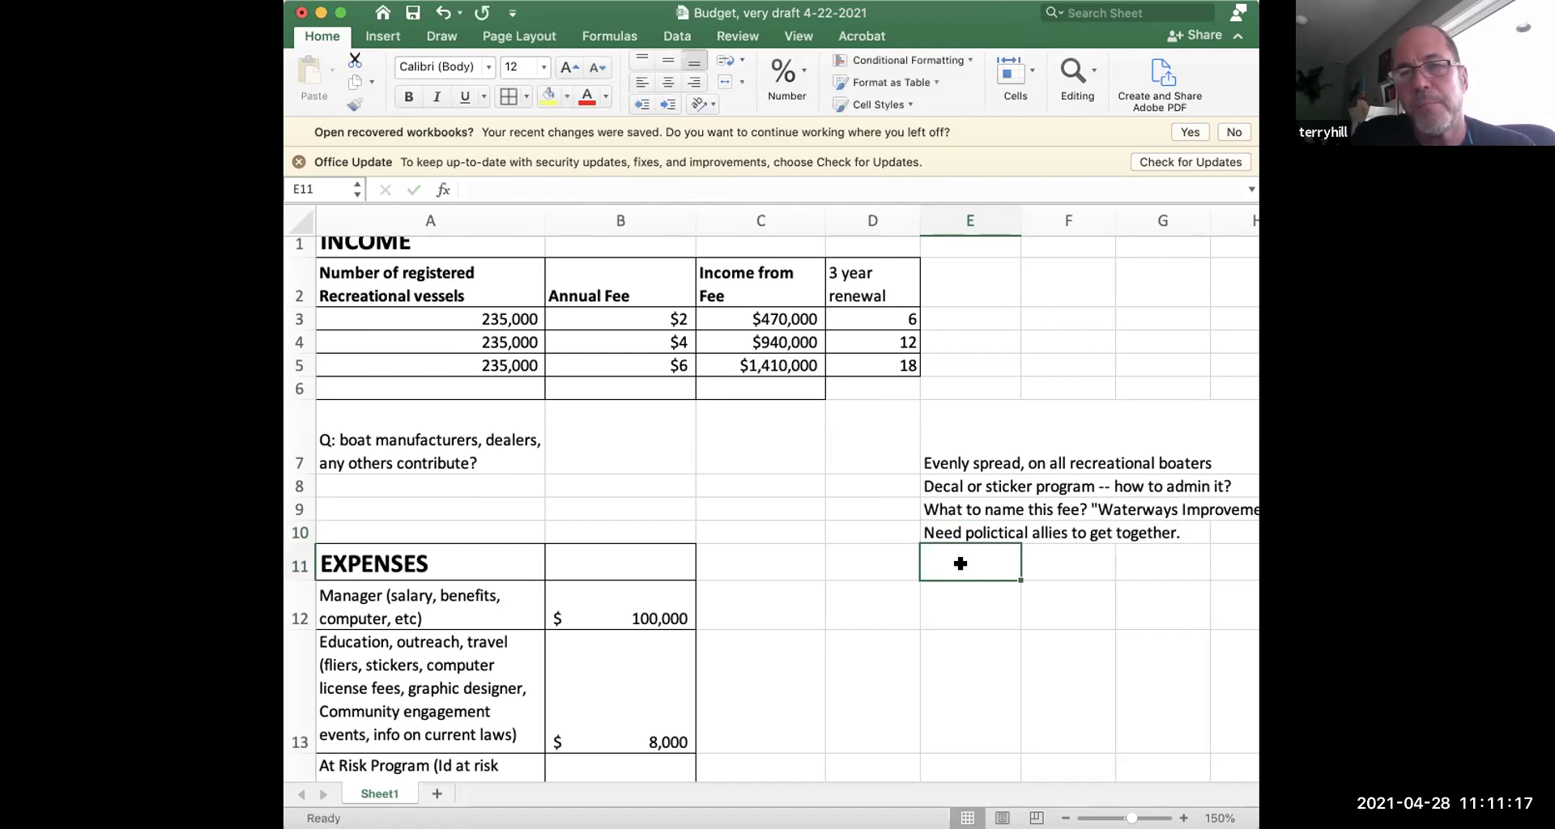
# - Add the note "Provide specific language for bills." in E11, below the political allies note
pyautogui.write('Provide')
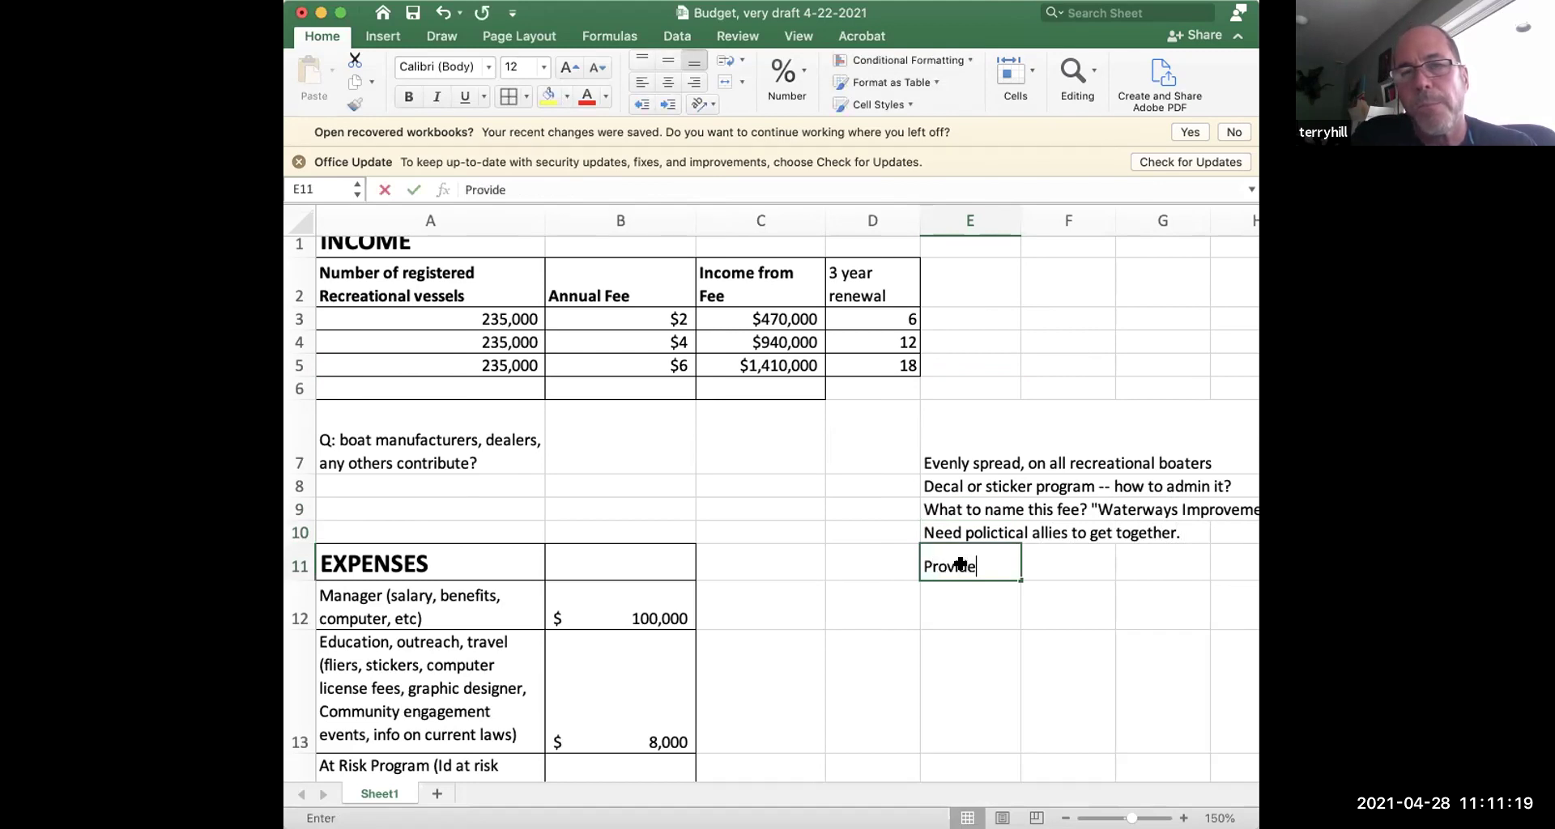
pyautogui.write(' specifi')
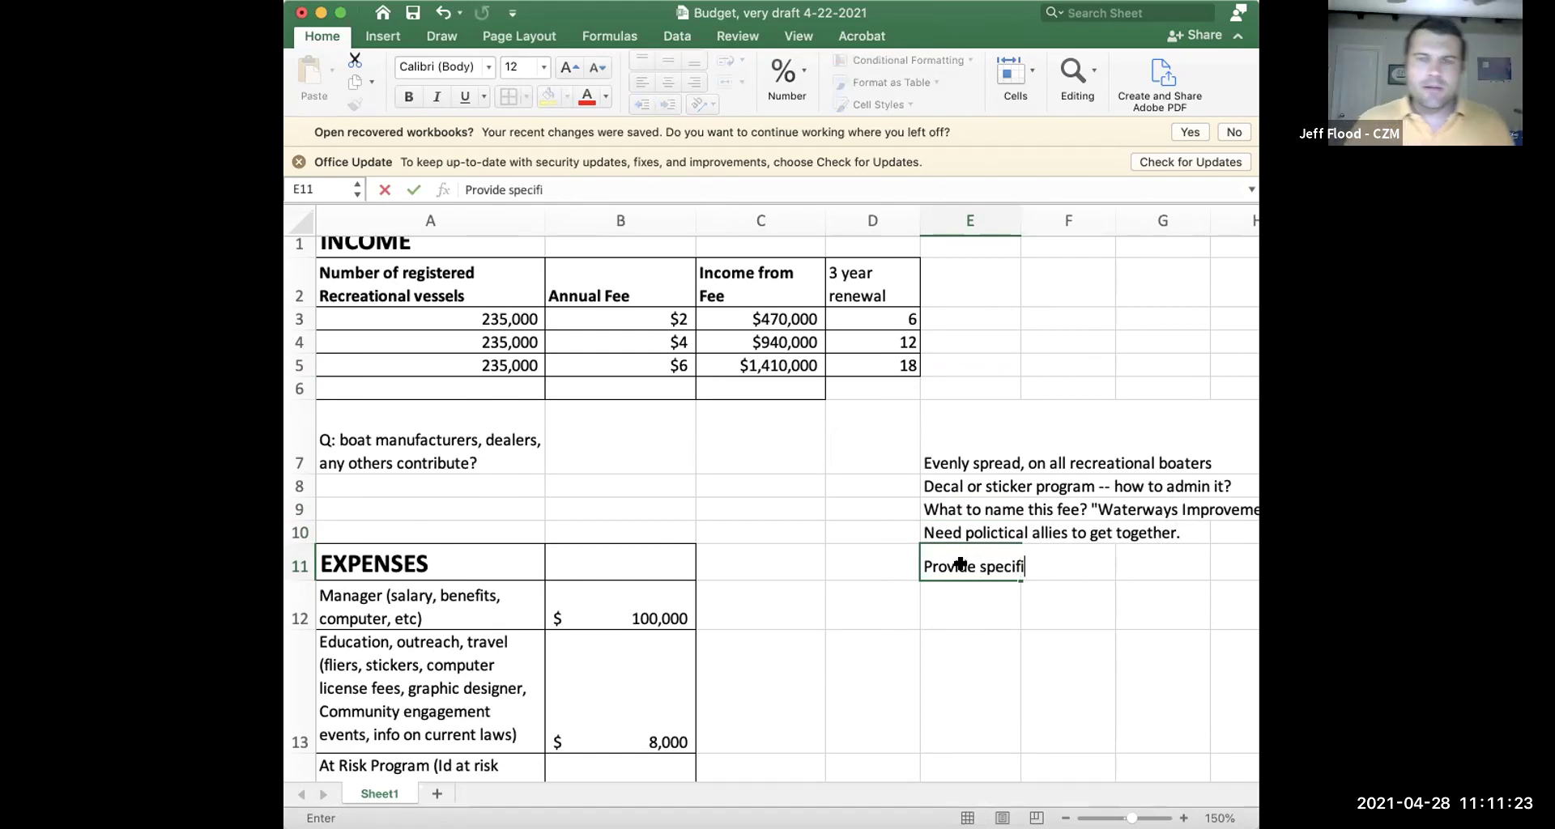
pyautogui.write('c language')
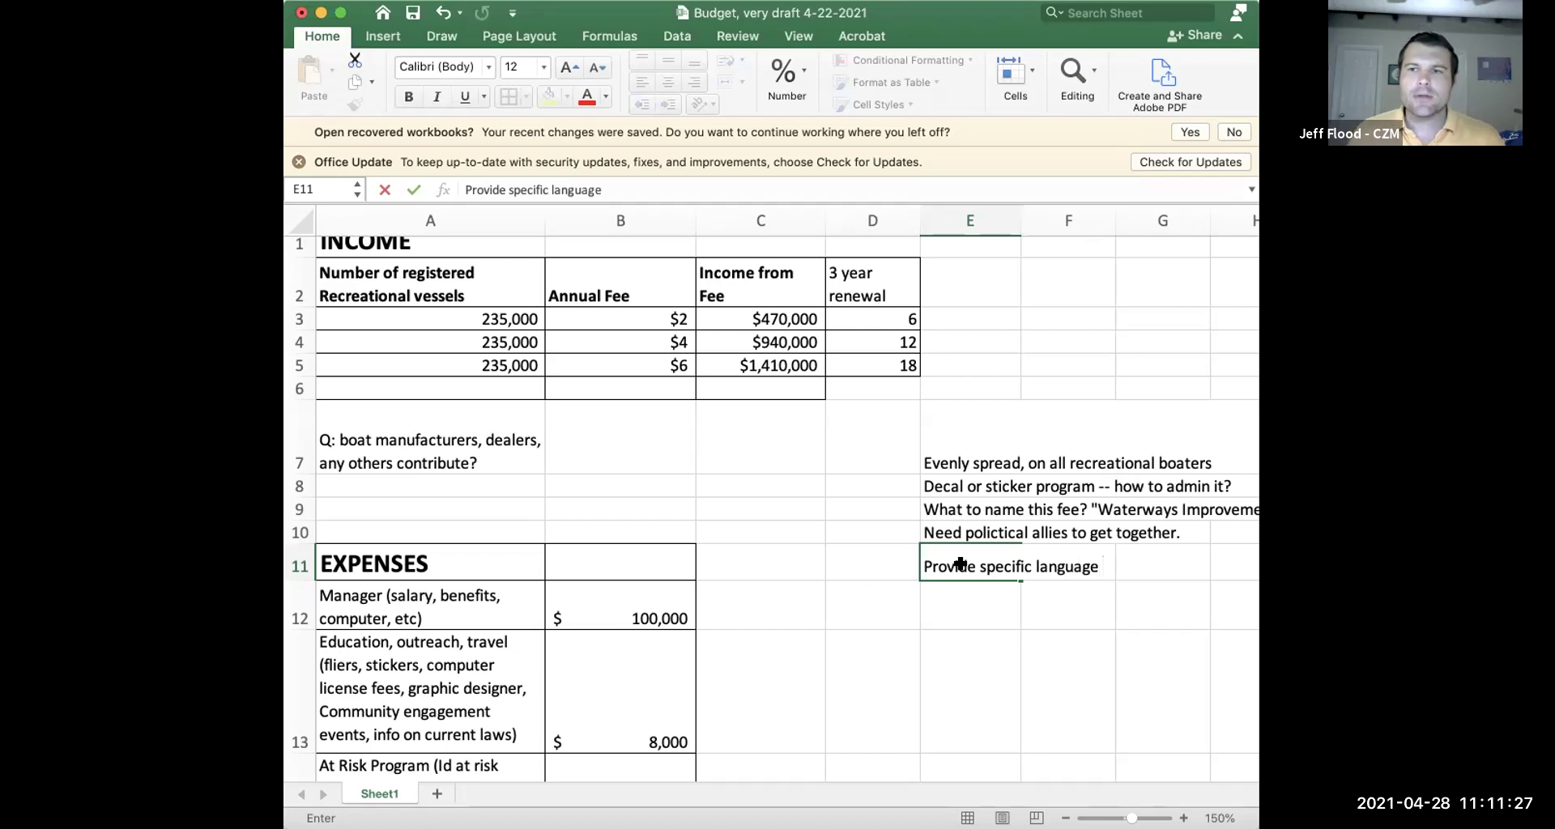
pyautogui.write(' for bills')
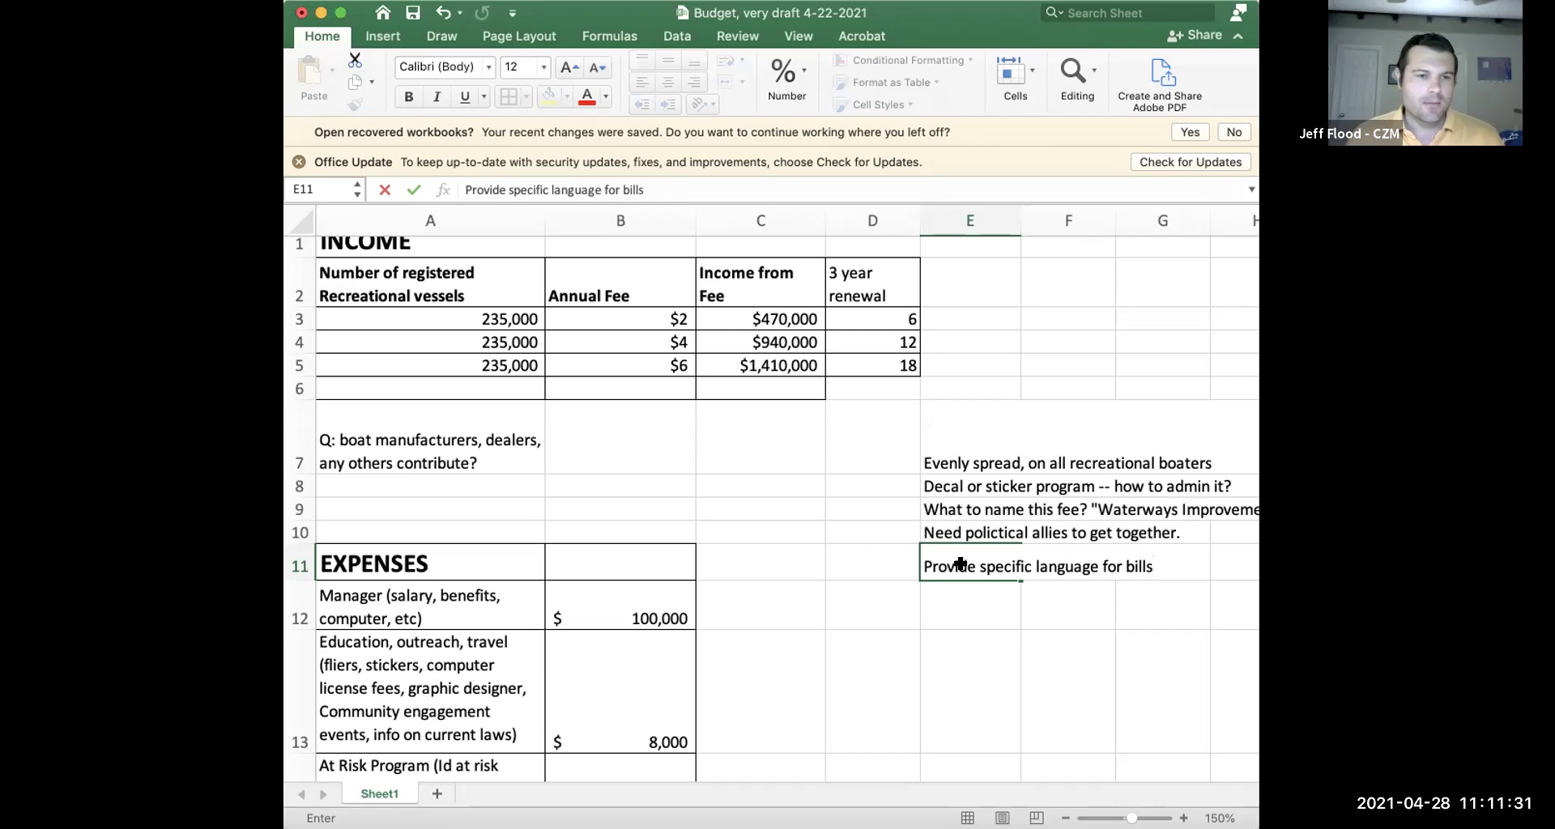
pyautogui.write('.')
pyautogui.click(942, 610)
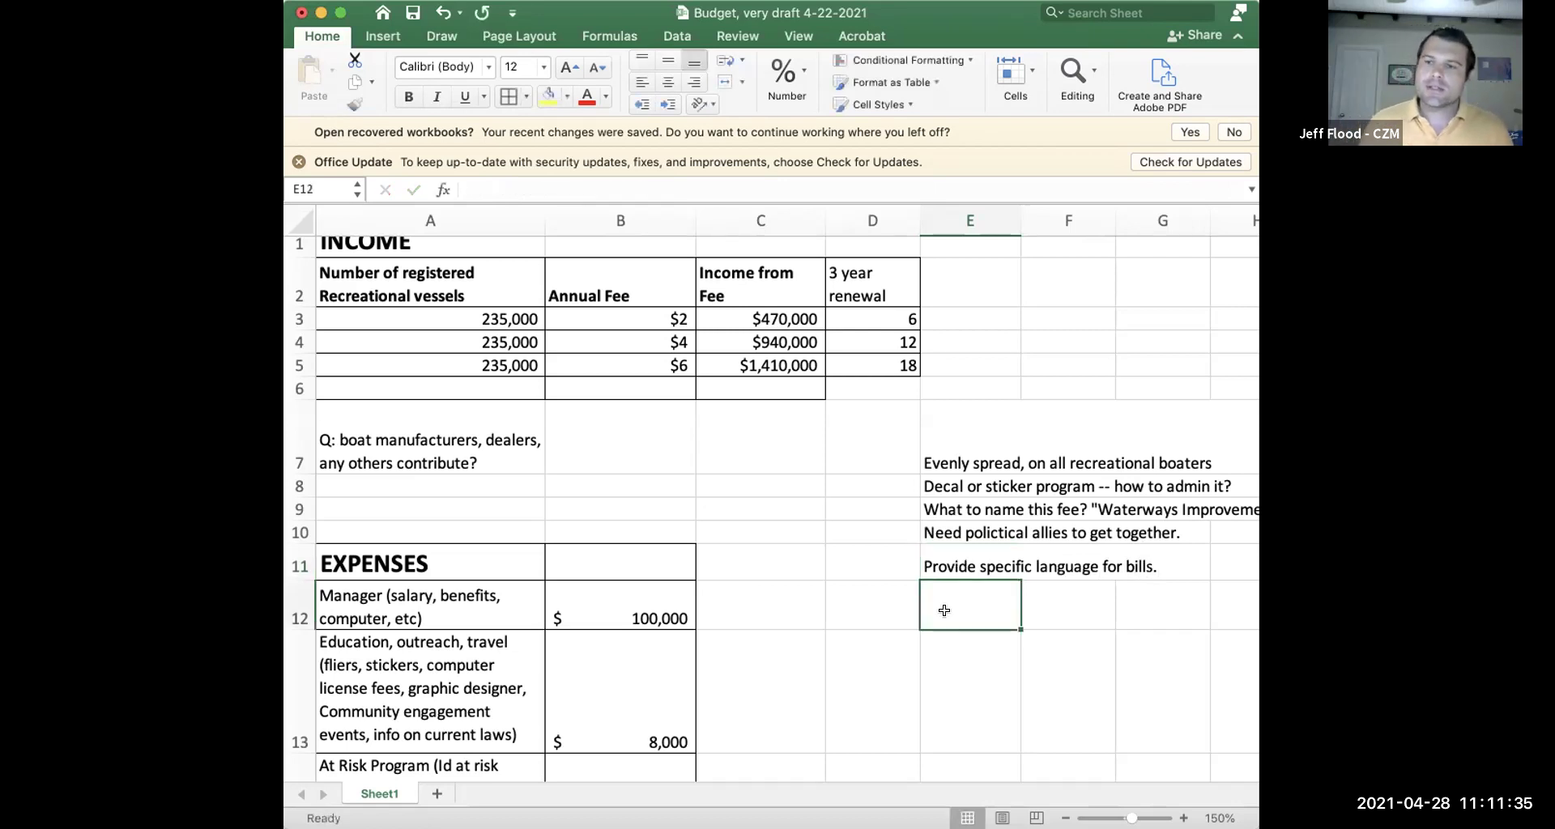
# - Label the block of discussion notes by entering "NOTES:" in D7, beside the first note
pyautogui.click(878, 447)
pyautogui.write('NOTES:')
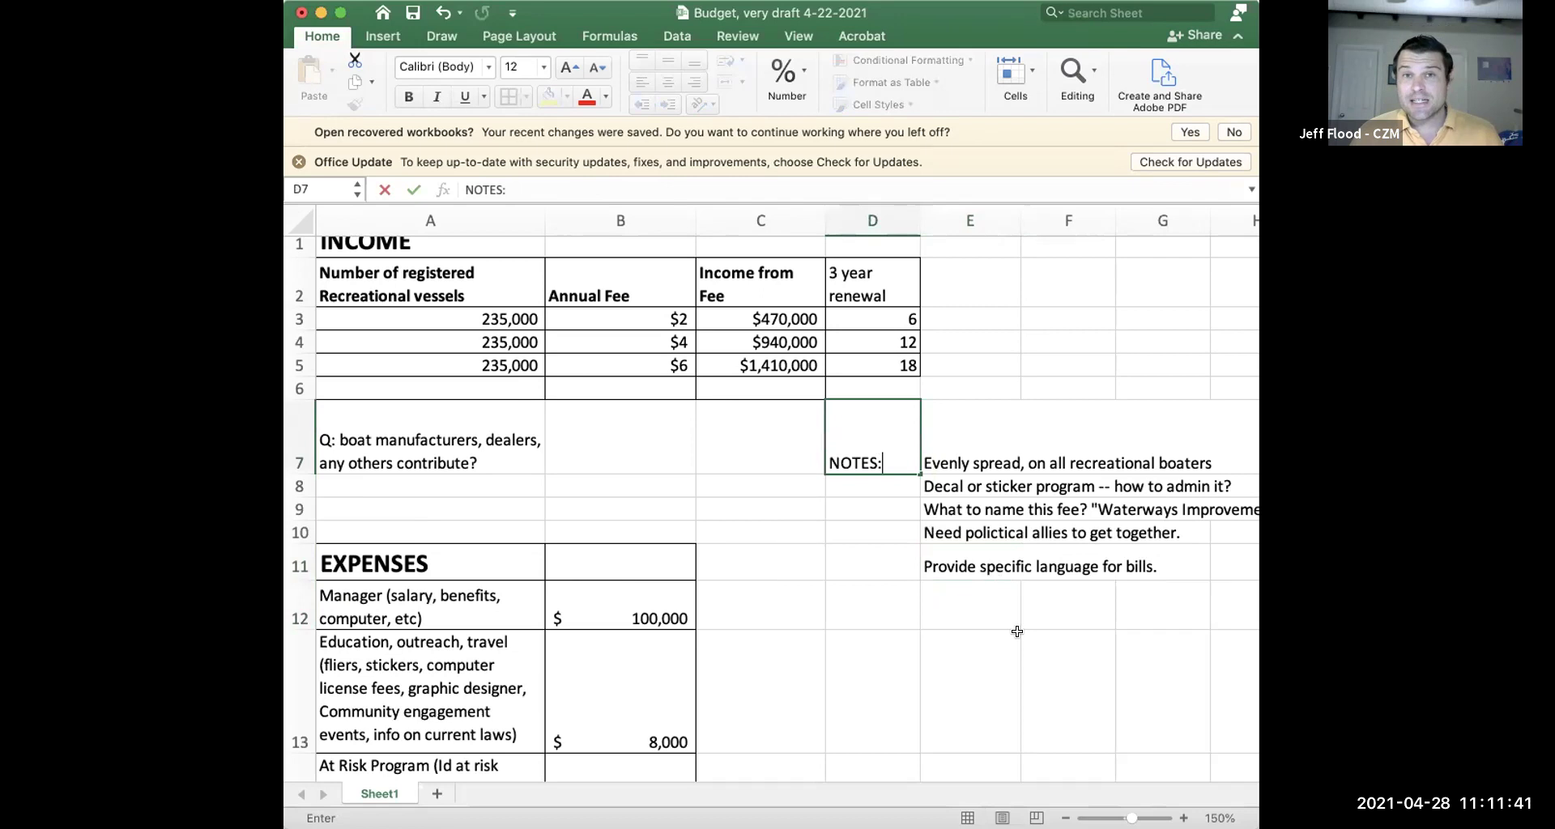
pyautogui.click(1008, 616)
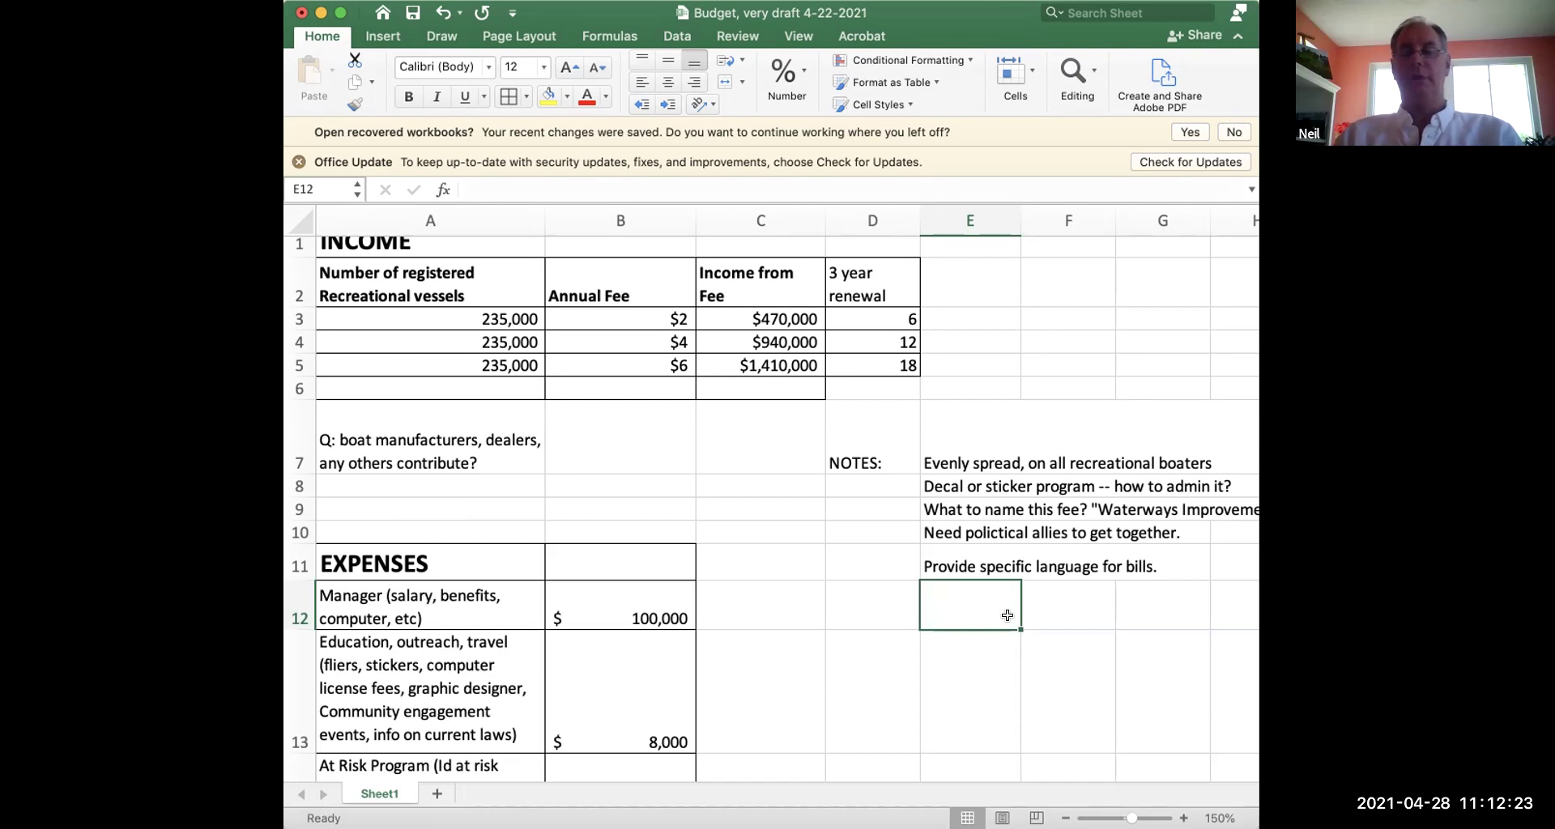
# - Insert "Too broad?" after the quoted fund name in the fee name note in E9
pyautogui.click(1002, 505)
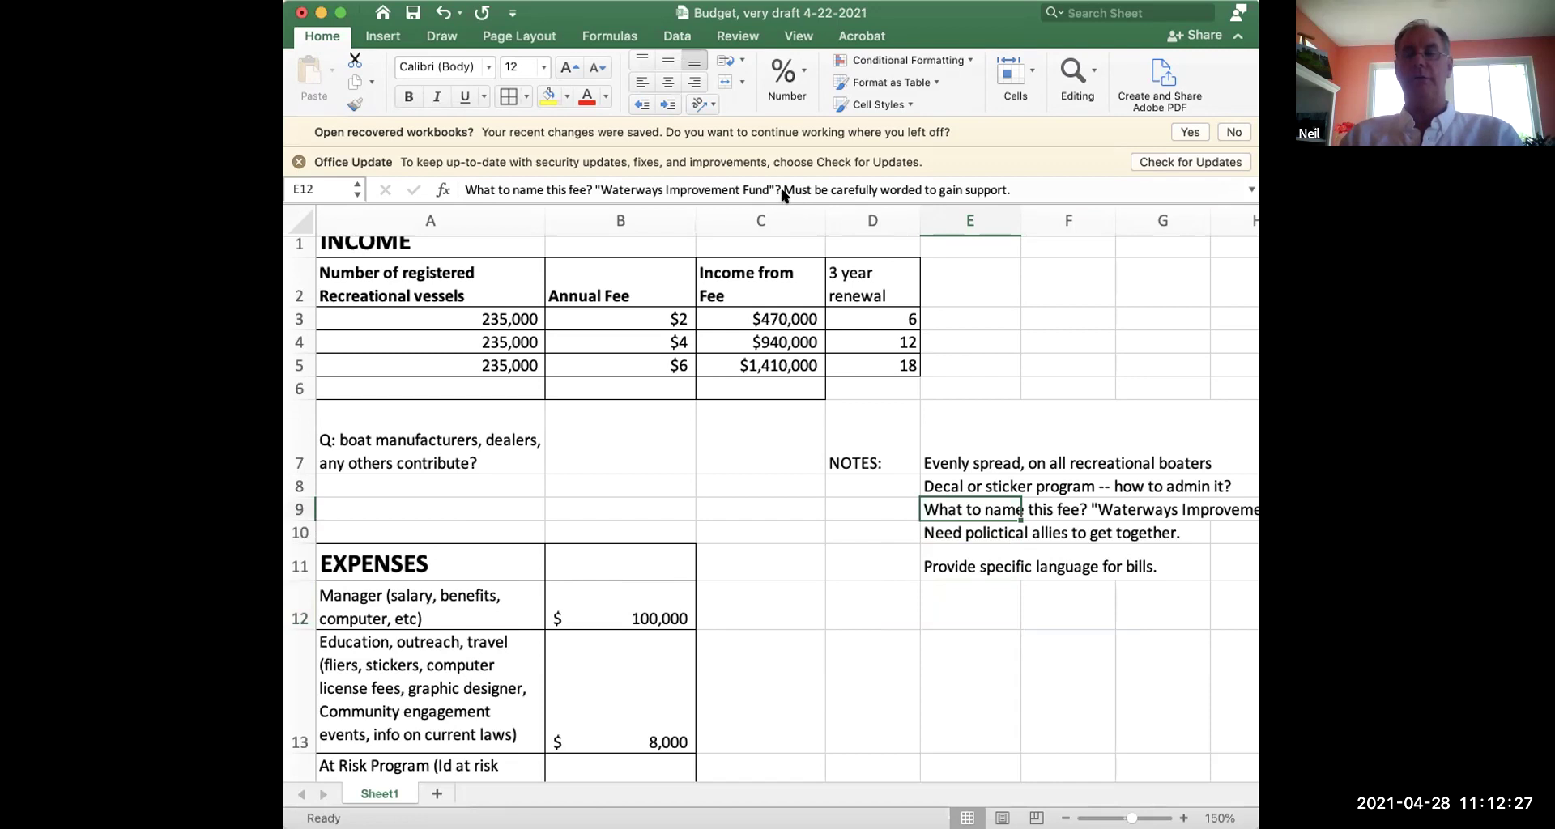
pyautogui.click(776, 192)
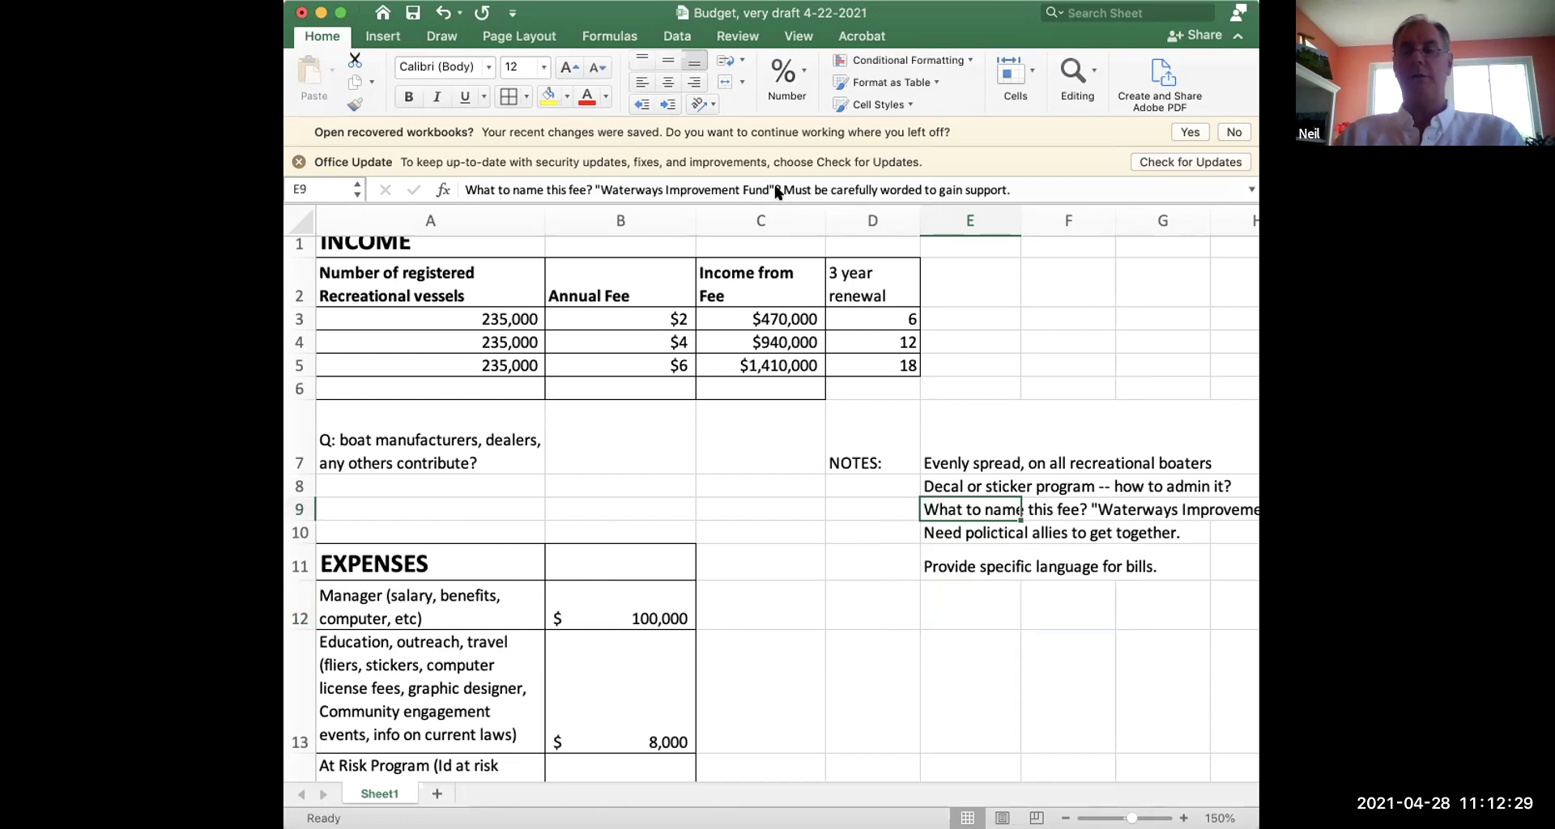
pyautogui.write('Too broad?')
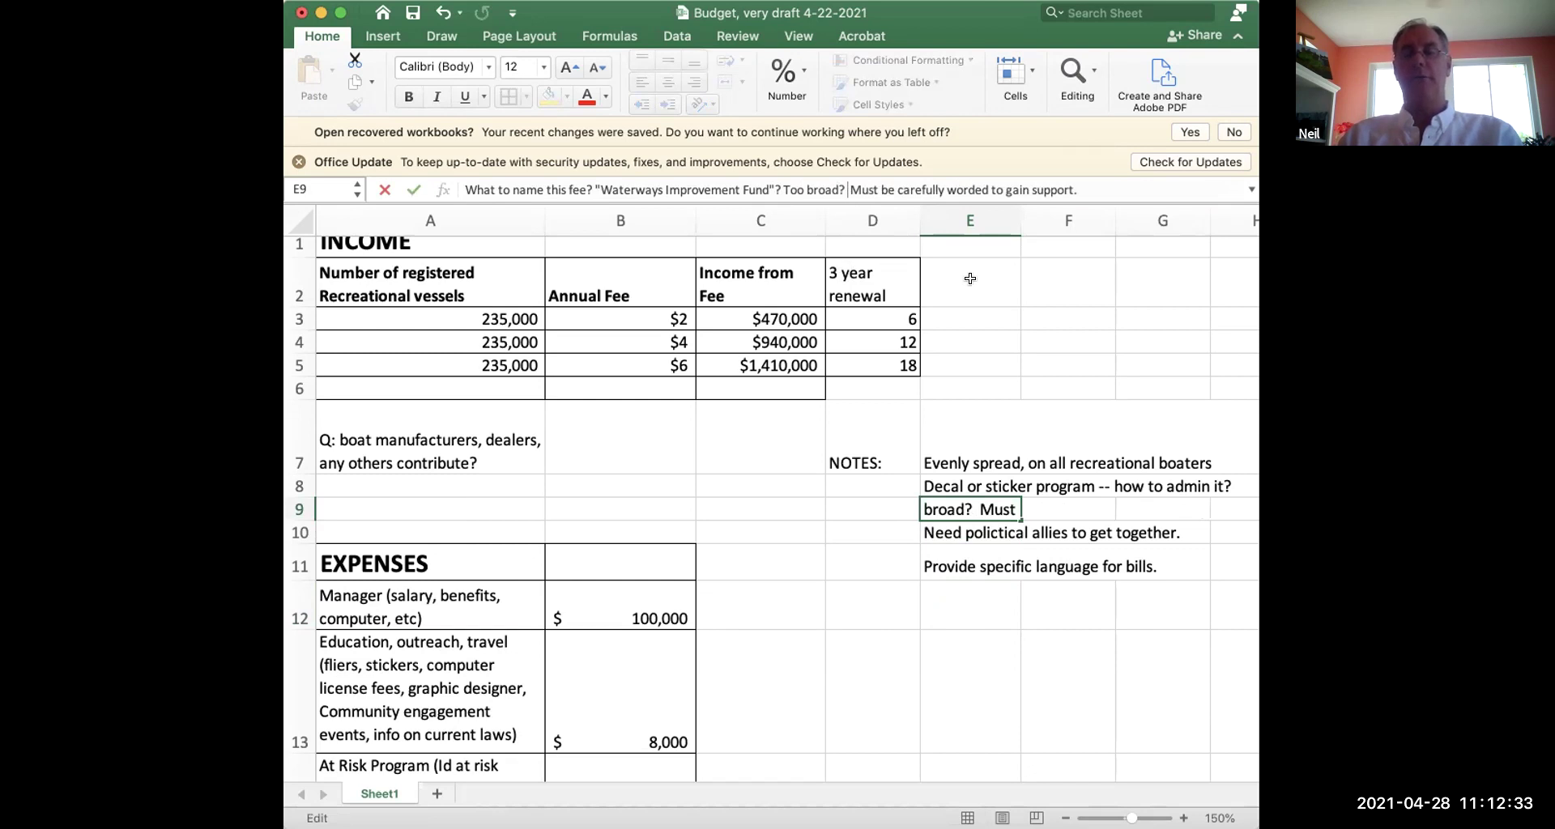
pyautogui.click(1001, 485)
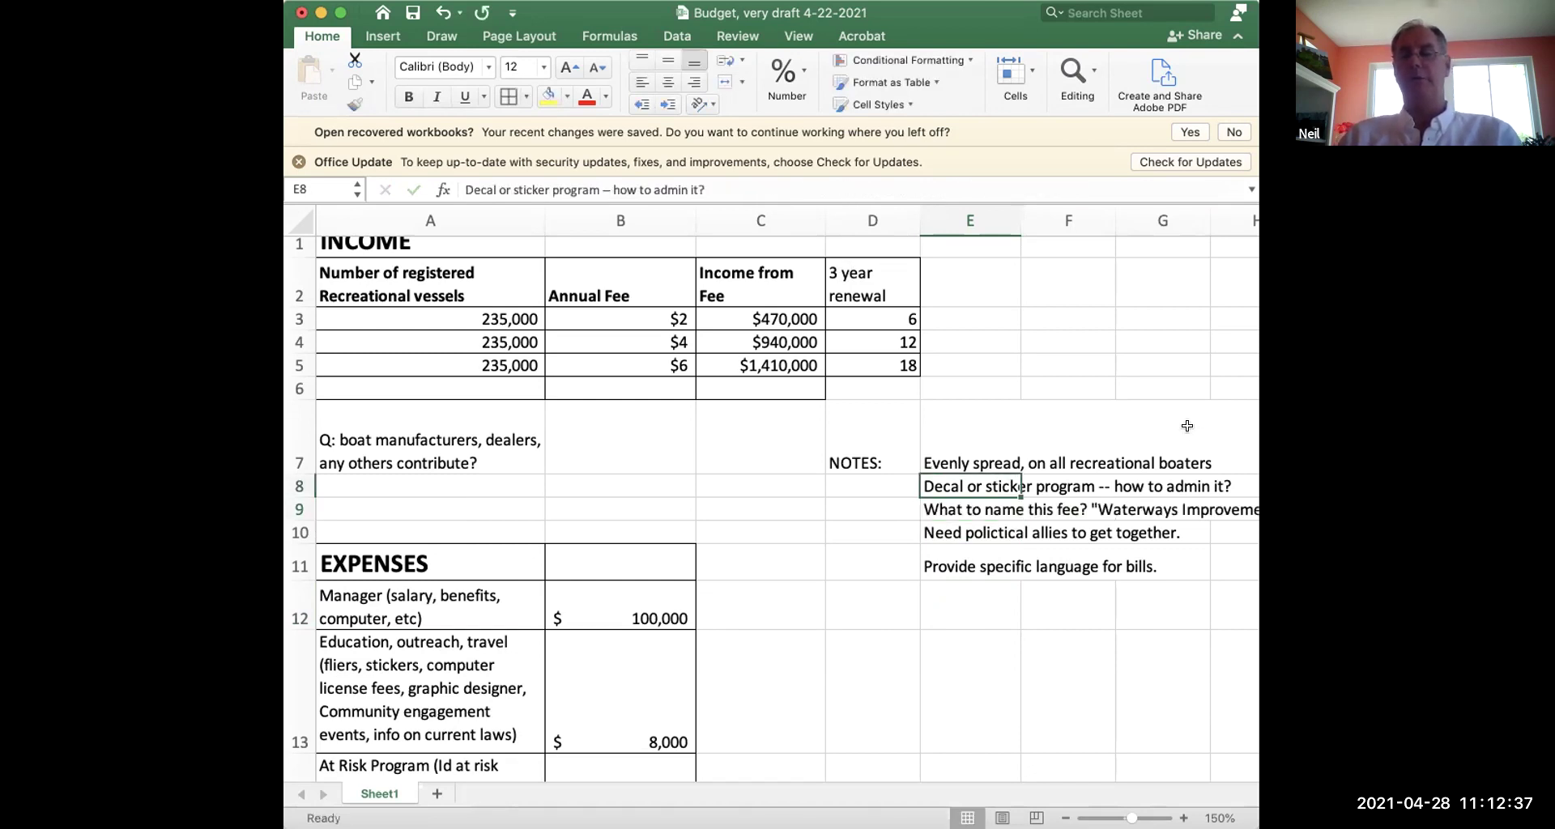
# - Examine the full text of the fee name note in E9, including the part extending across the neighbouring columns
pyautogui.hscroll(1, 1188, 426)
pyautogui.hscroll(5, 1187, 426)
pyautogui.scroll(-3, 1188, 427)
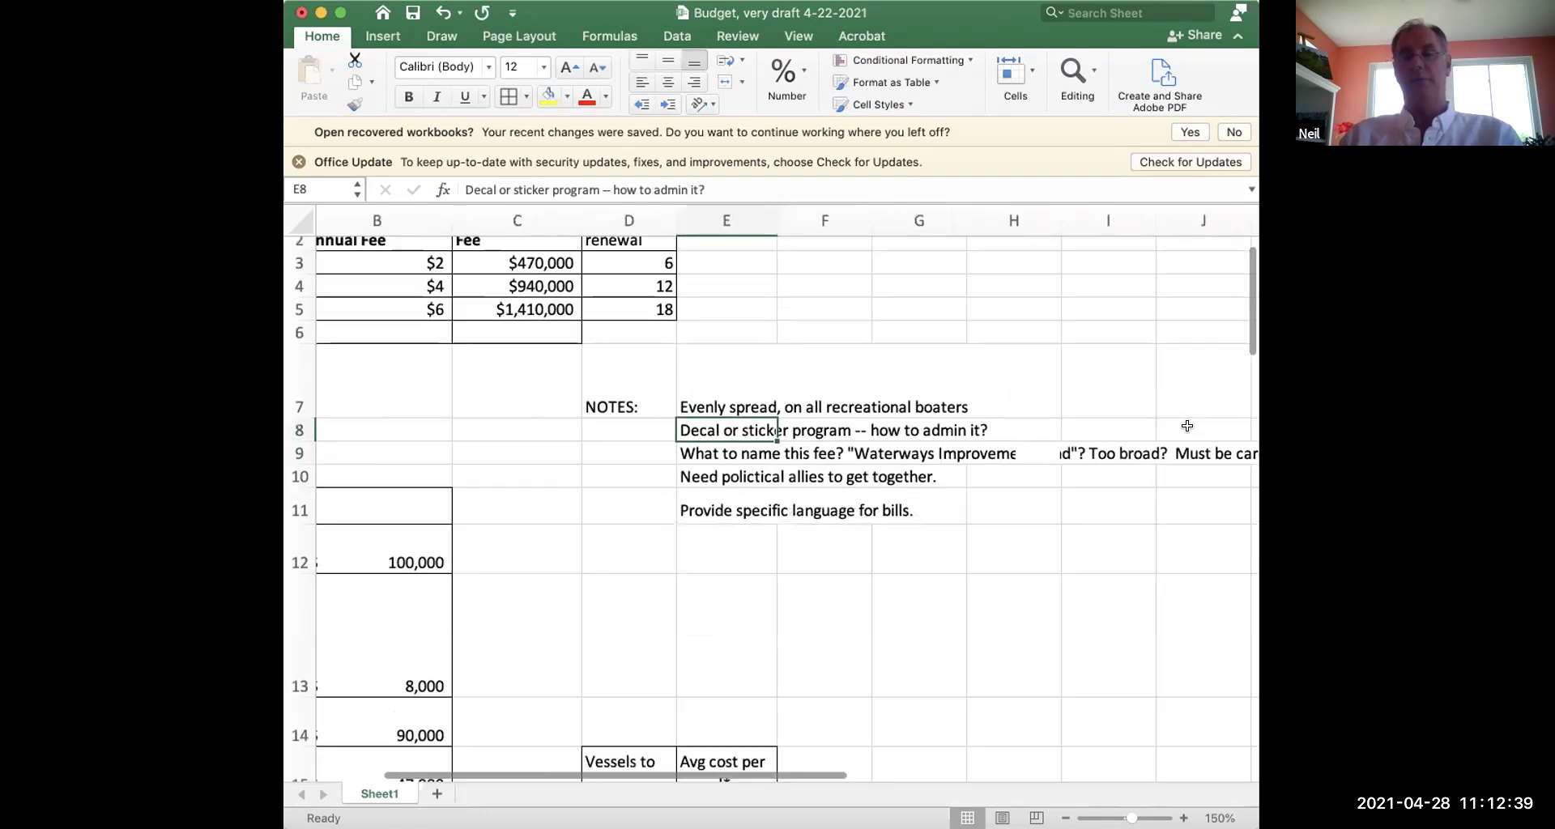
pyautogui.hscroll(2, 1192, 425)
pyautogui.scroll(-4, 1192, 424)
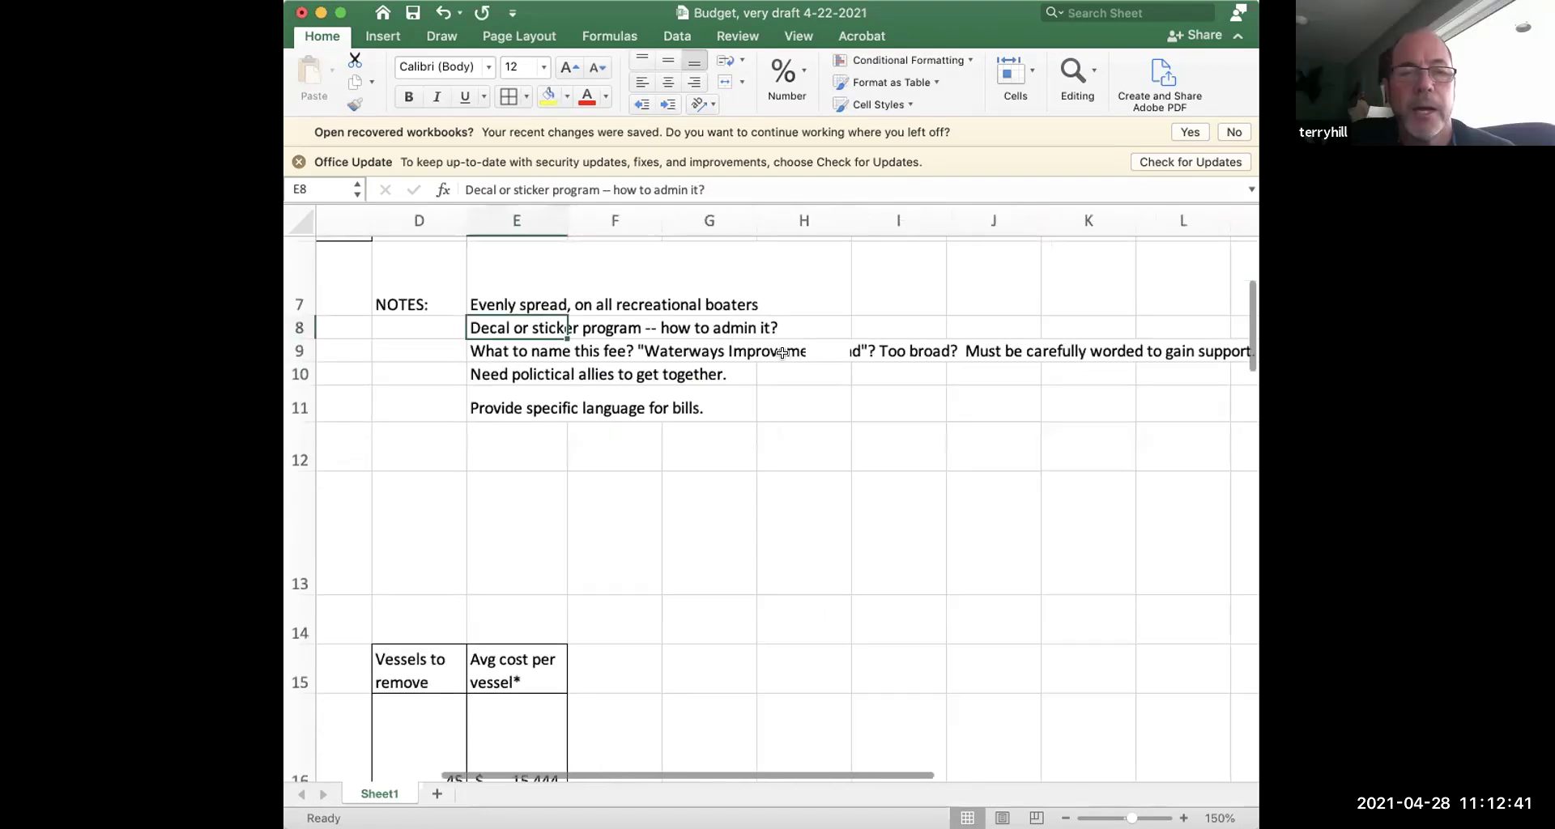
pyautogui.click(810, 352)
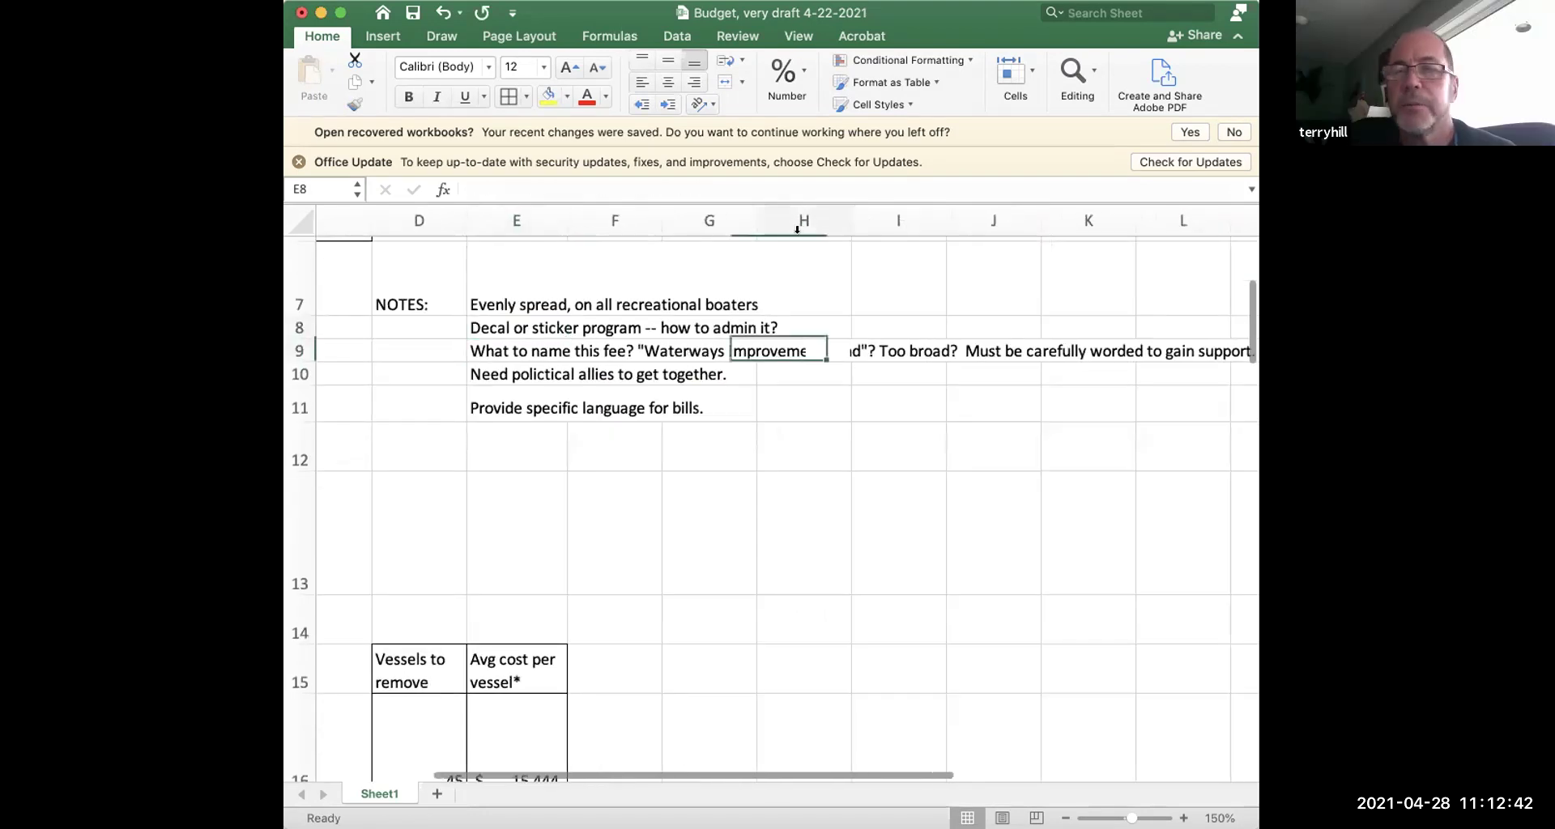
pyautogui.click(557, 353)
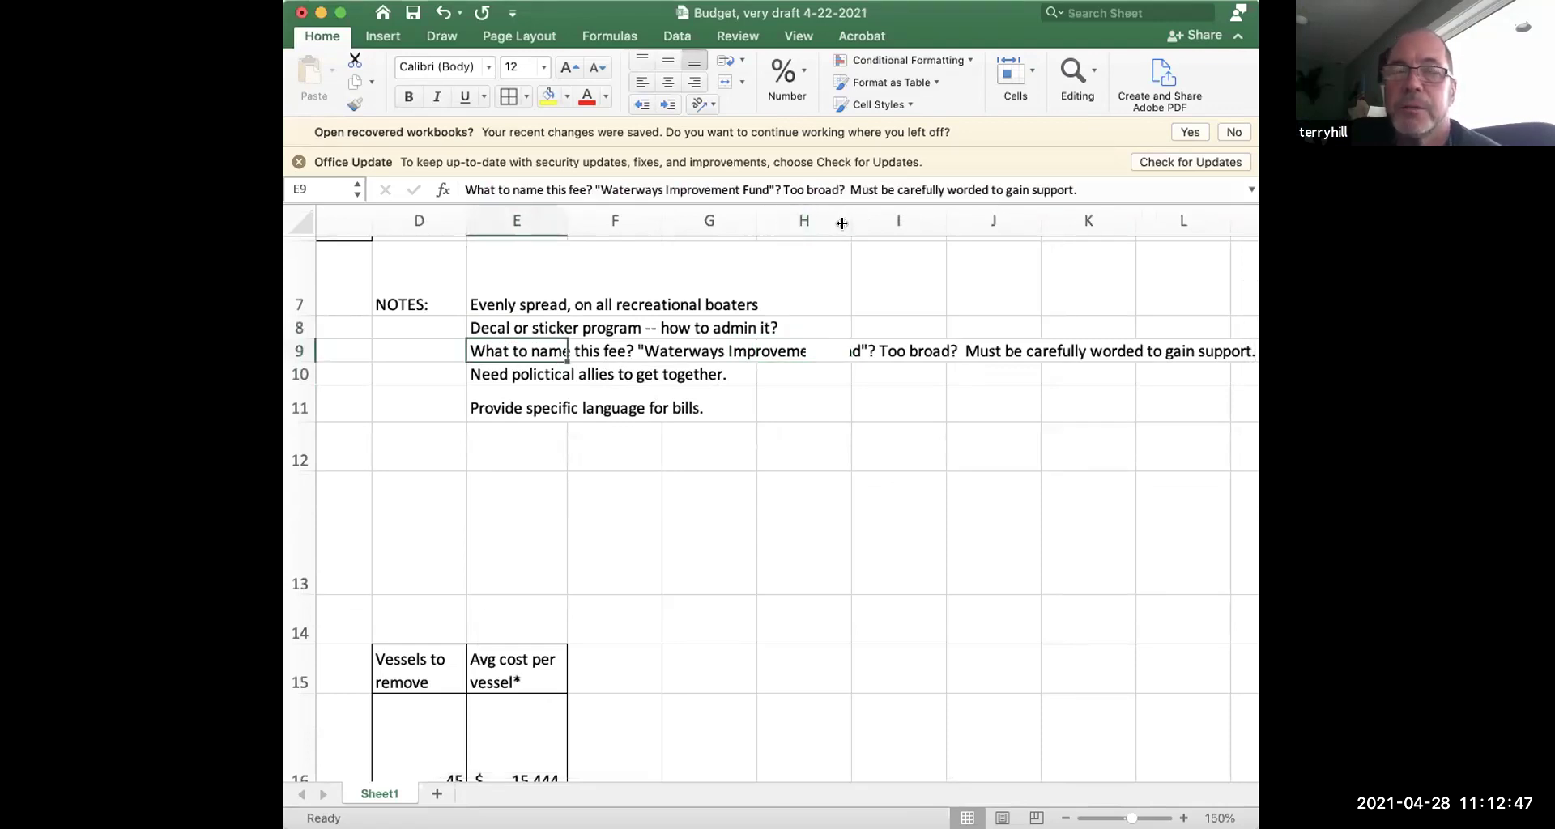
pyautogui.click(796, 186)
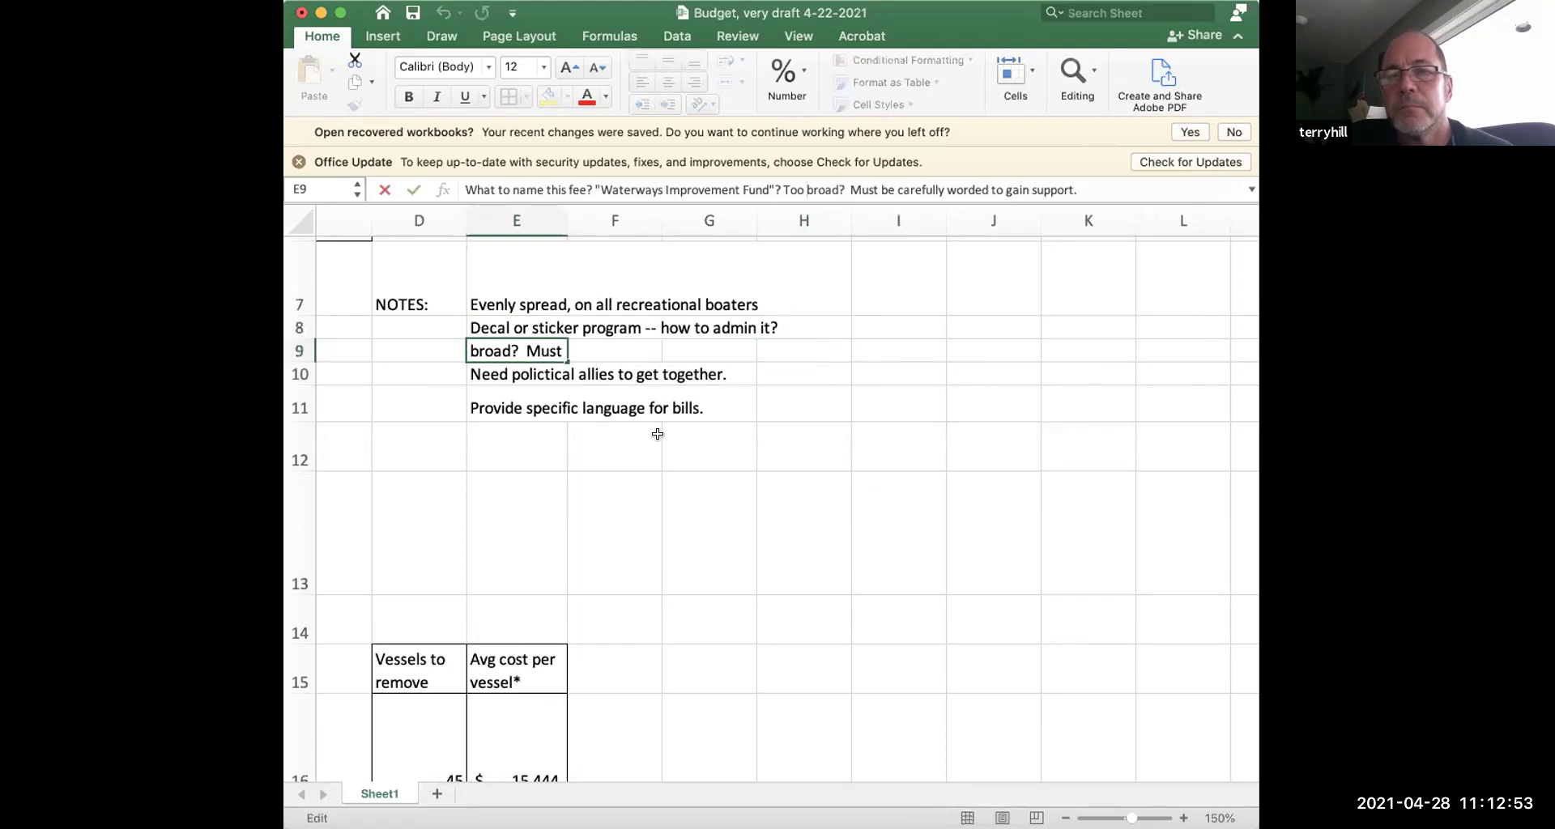
pyautogui.click(658, 434)
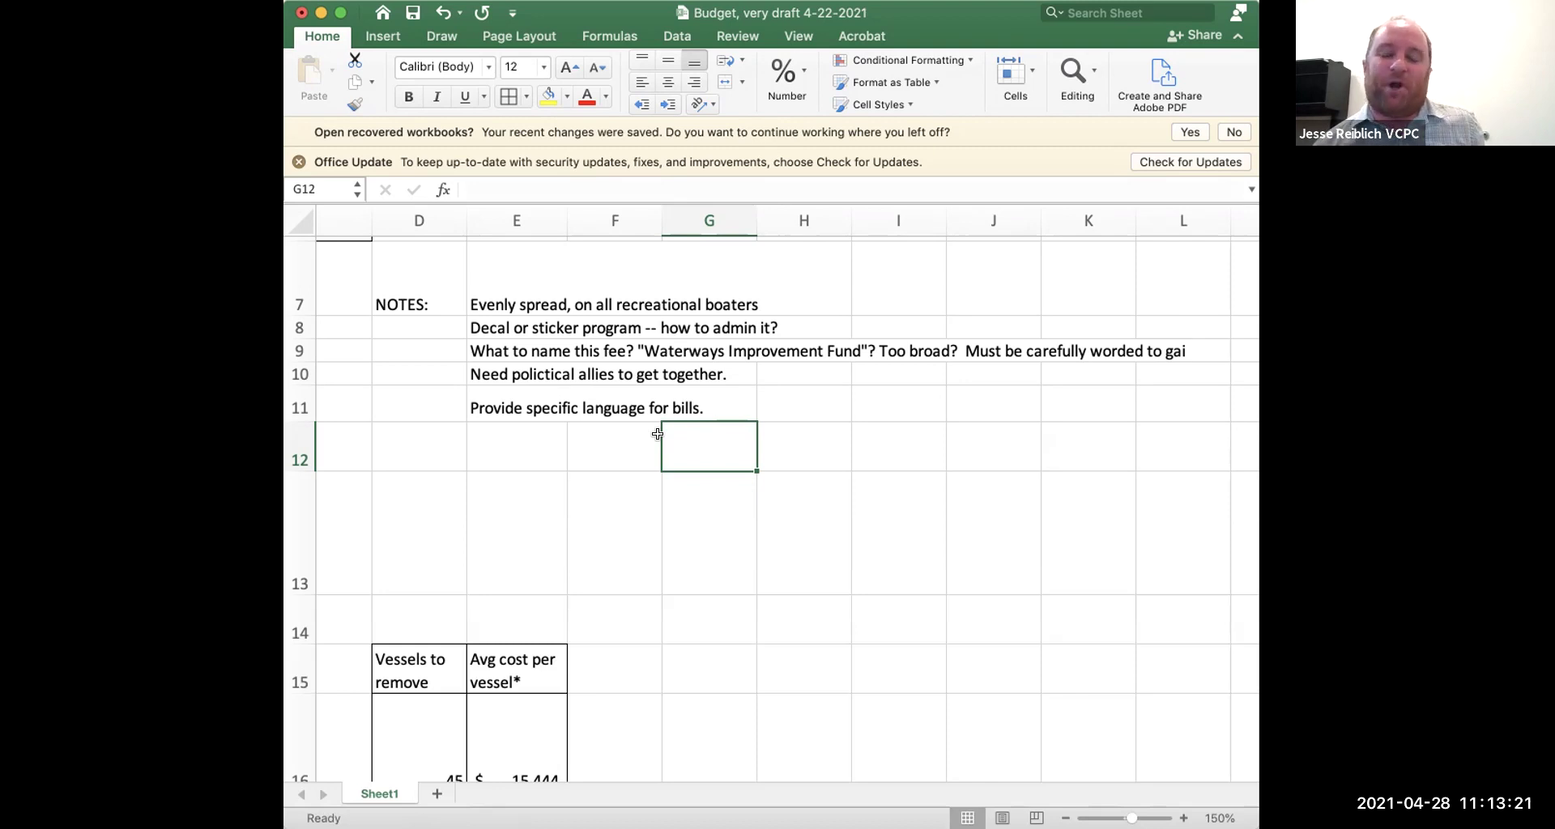
# - Enter "So Policy Paper (White Paper) will not include model bill language, but it will have recommendations." in E12, below the bill language note
pyautogui.click(544, 449)
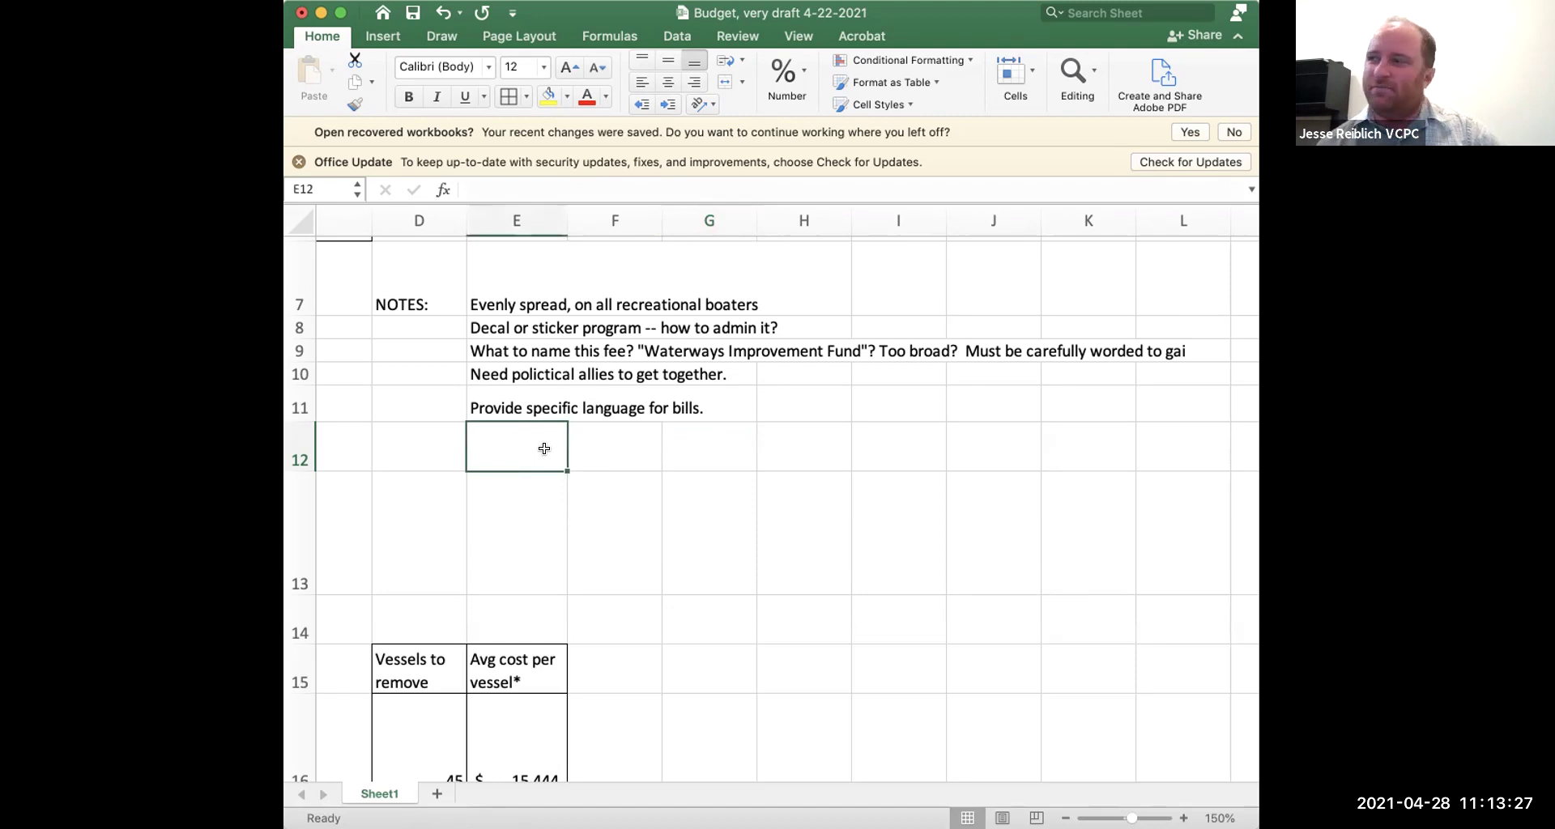
pyautogui.write('So Policy Paper (White Paper) will no')
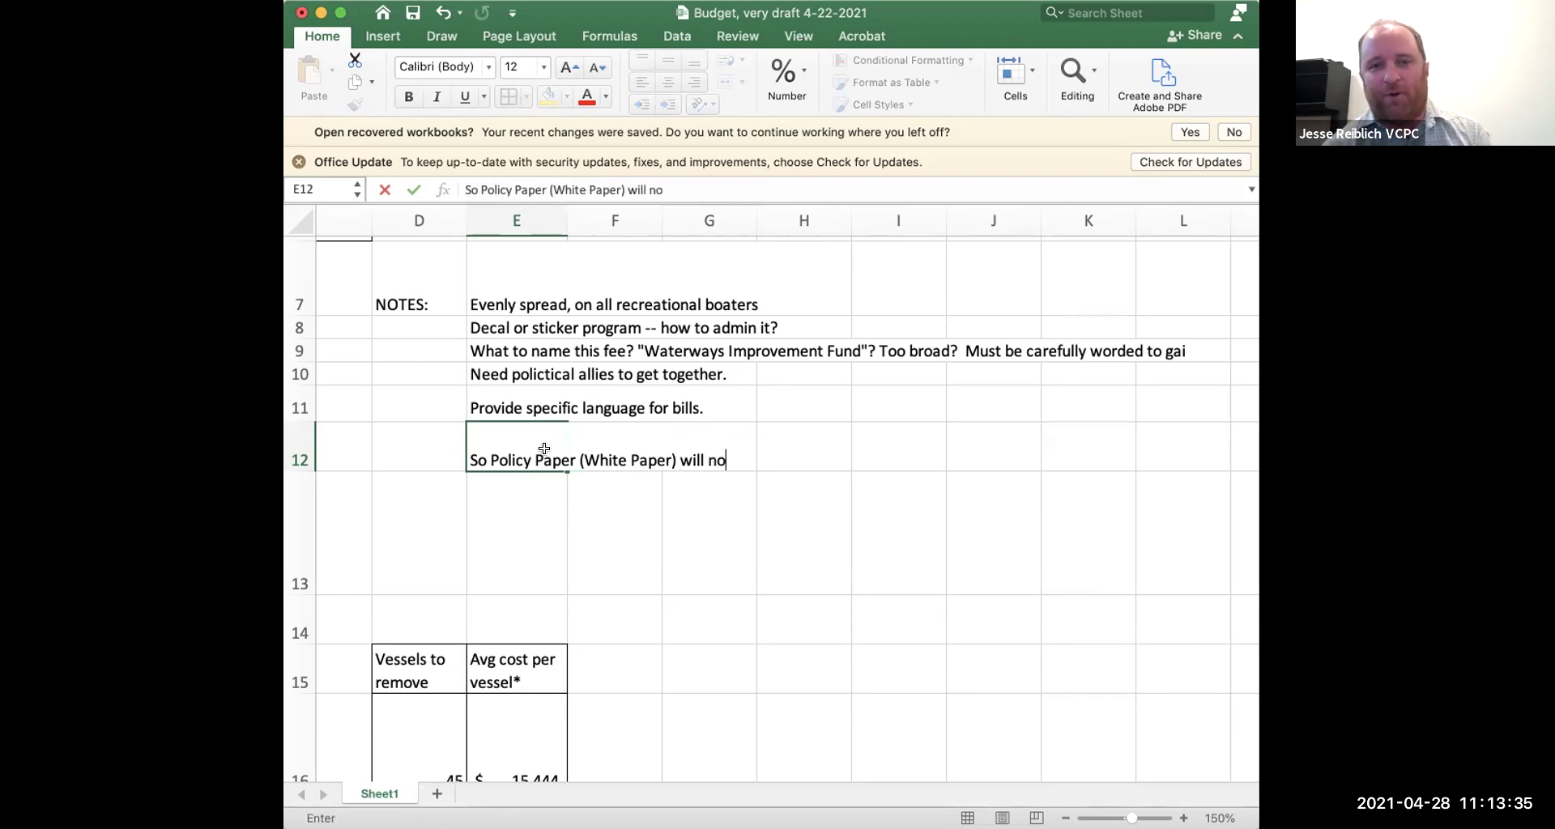
pyautogui.write('t include')
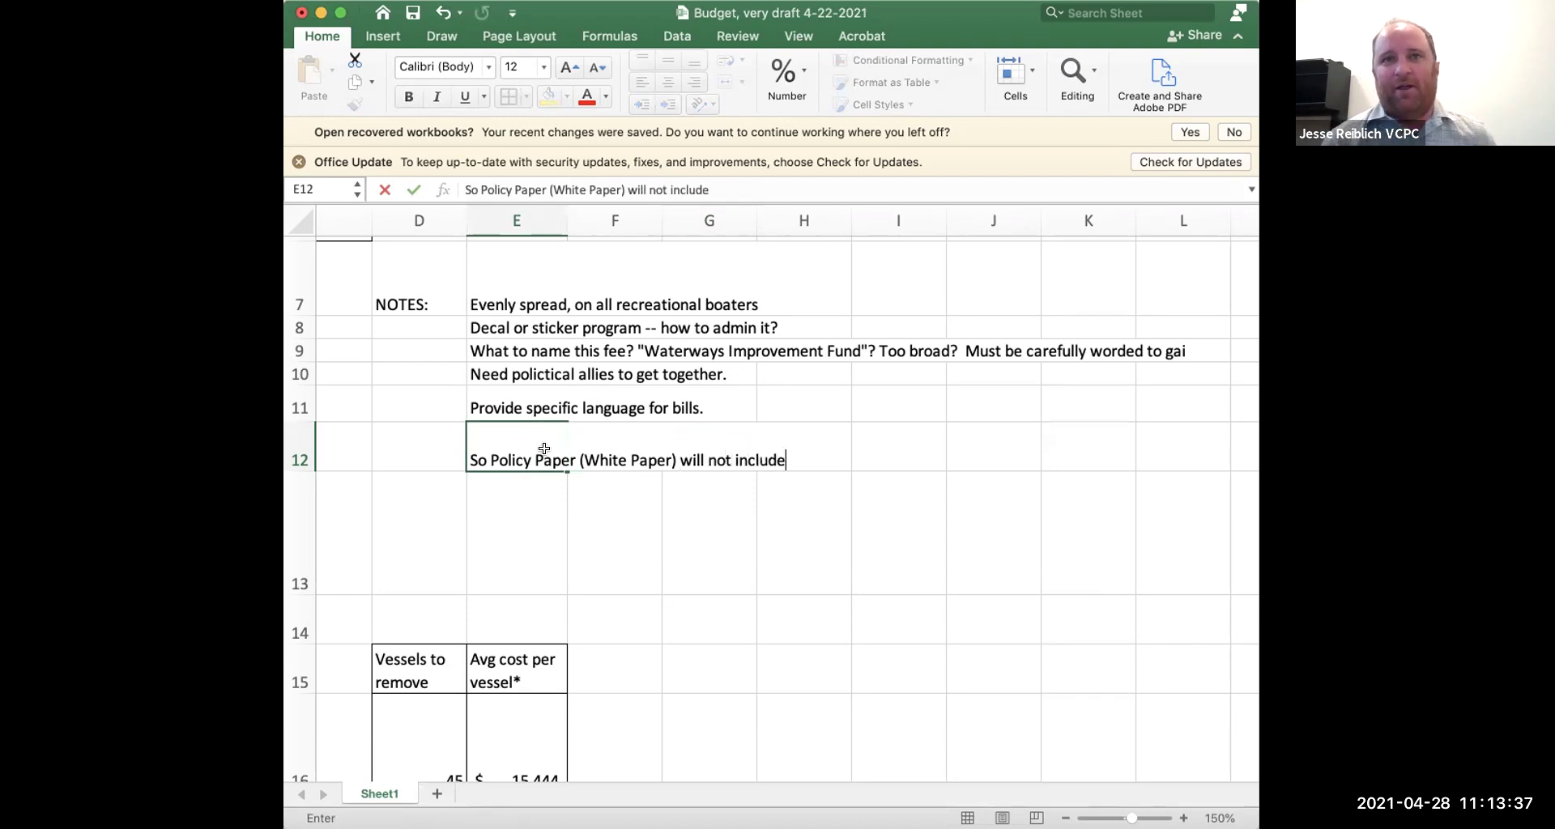
pyautogui.write(' model ')
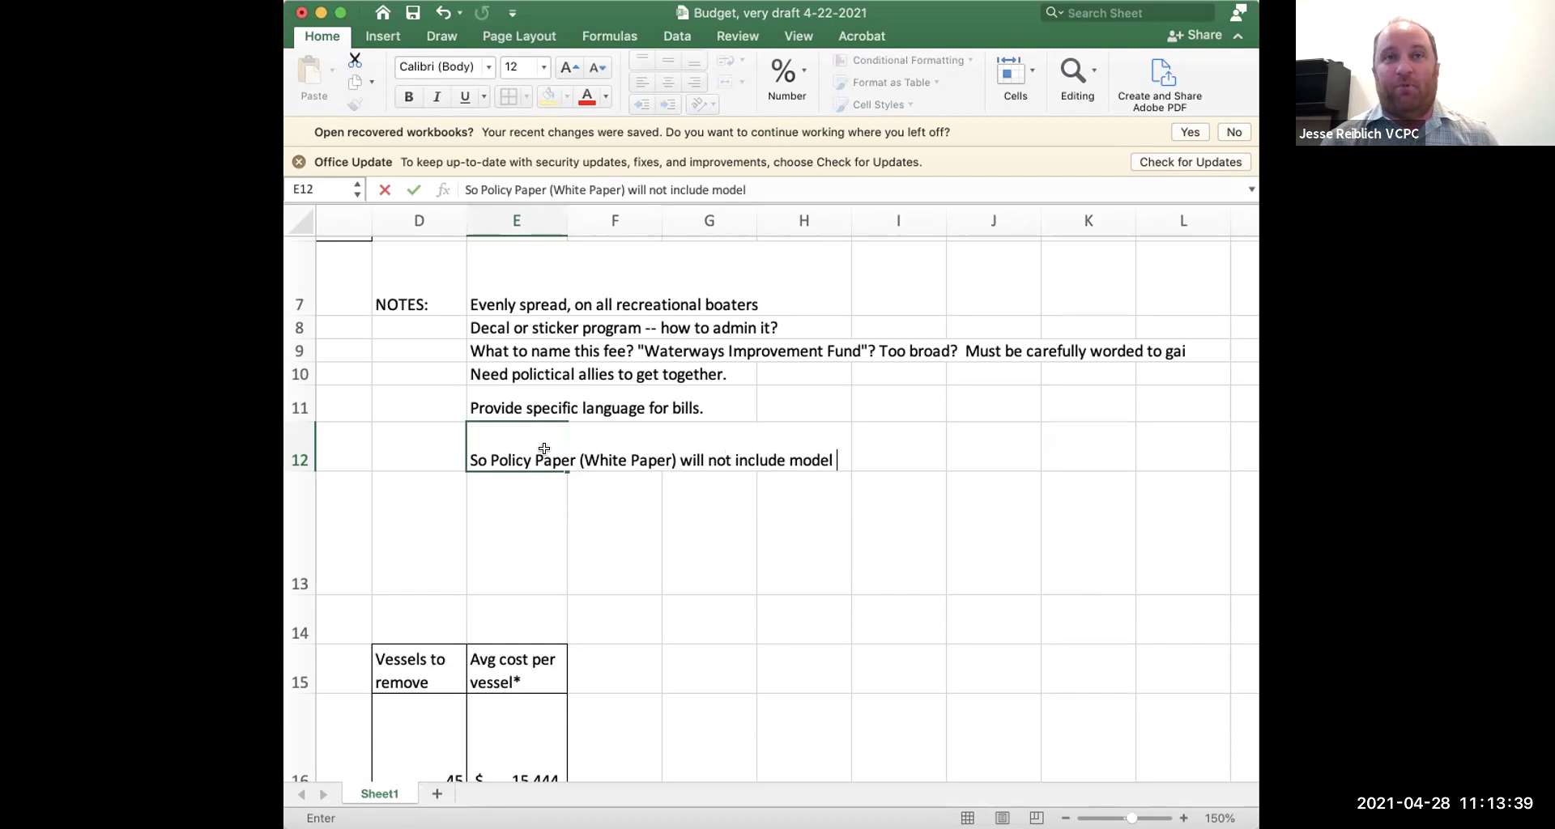
pyautogui.write('bill langu')
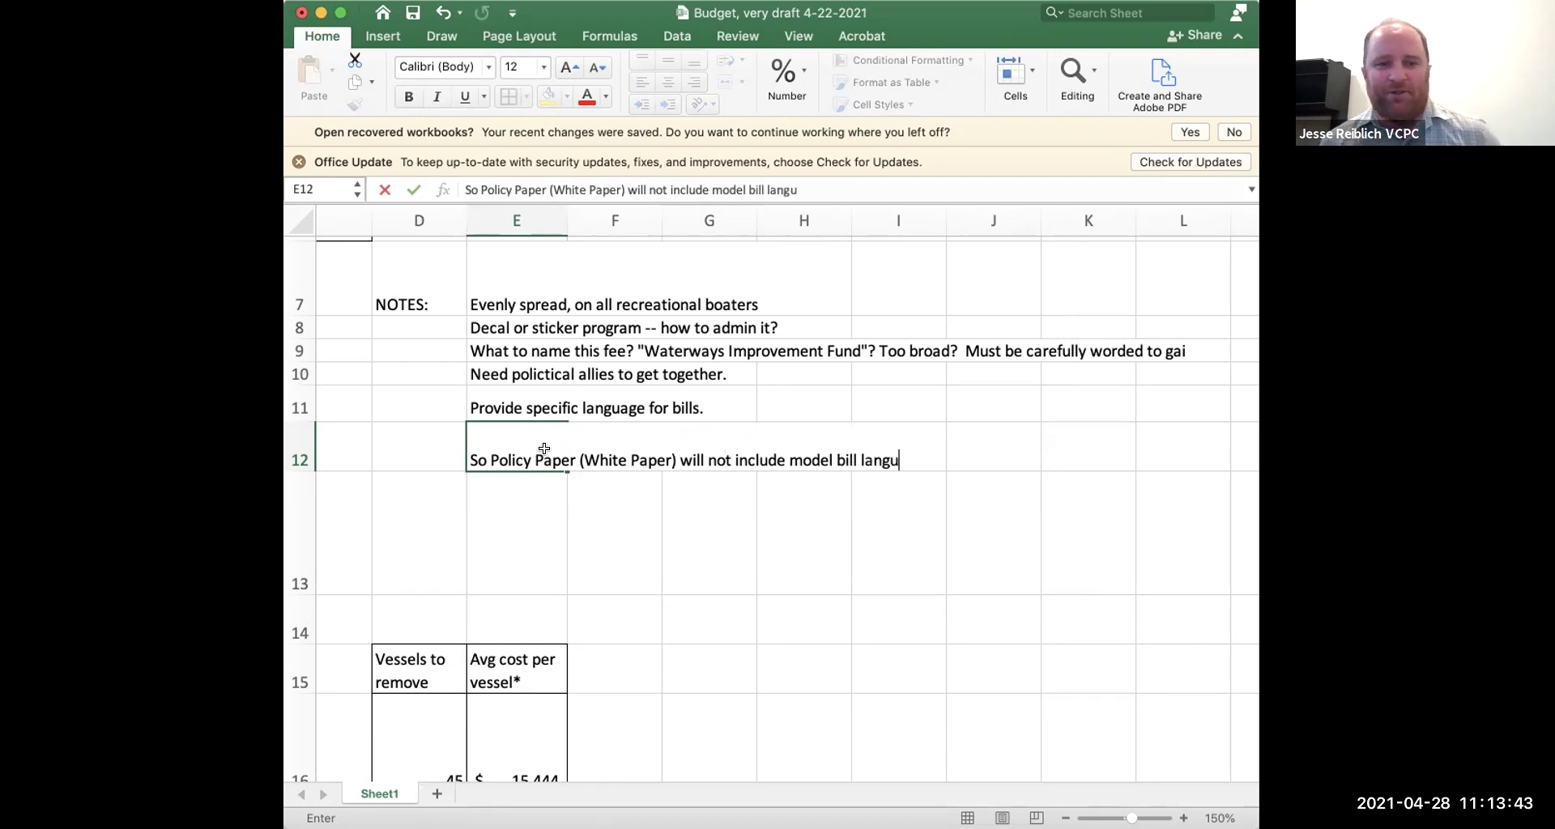
pyautogui.write('age')
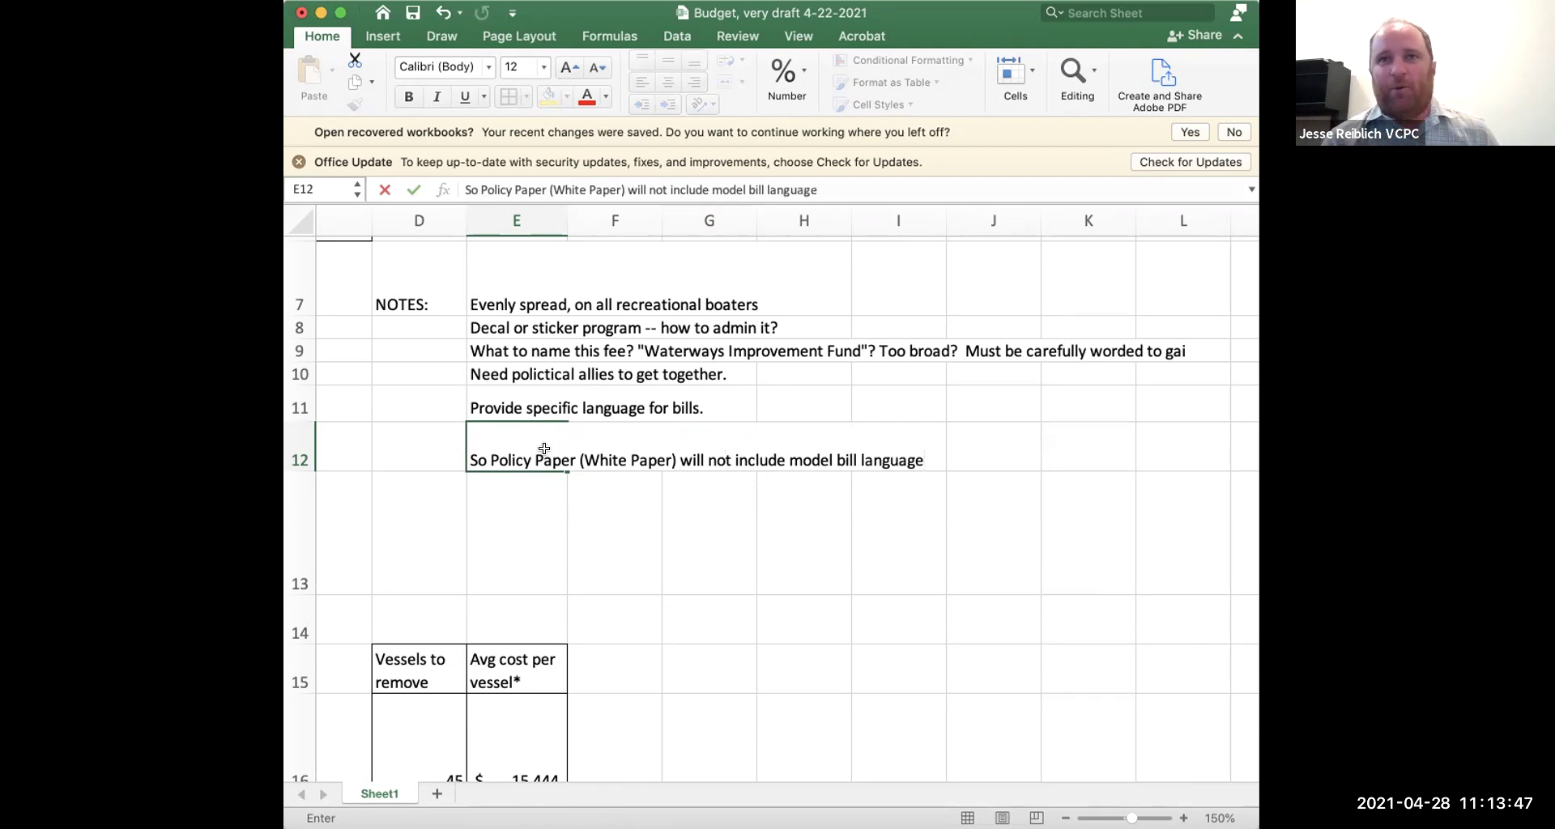
pyautogui.write(', but it will have recommen')
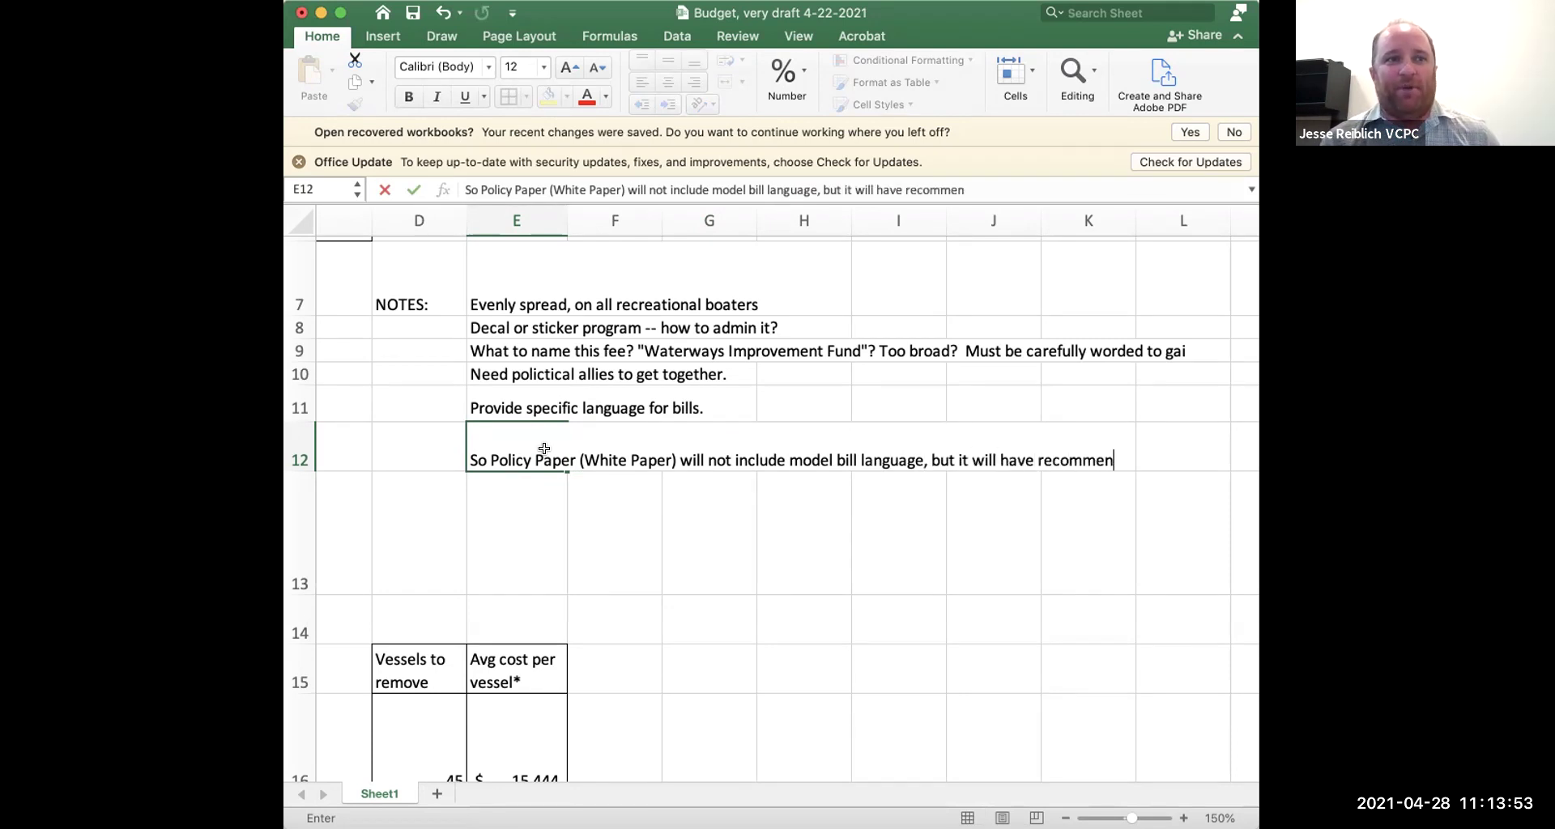
pyautogui.write('dations.')
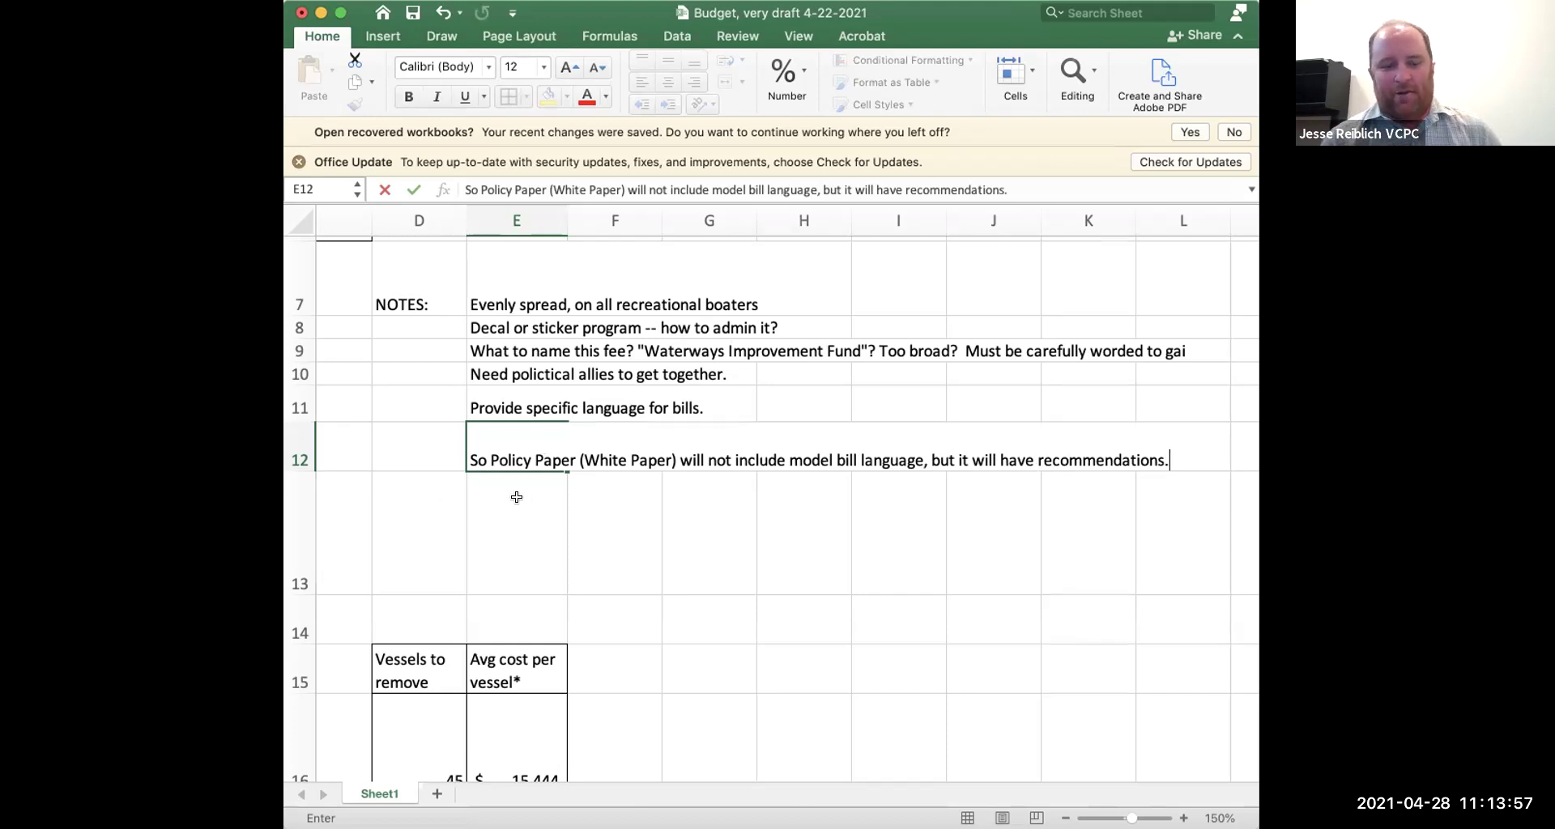
pyautogui.press('Return')
# - Enter "A group with a lobbying agenda would need to take the next steps to lobby legislators." in E13, below the policy paper note
pyautogui.write('S')
pyautogui.press('BackSpace')
pyautogui.write('A group with a l')
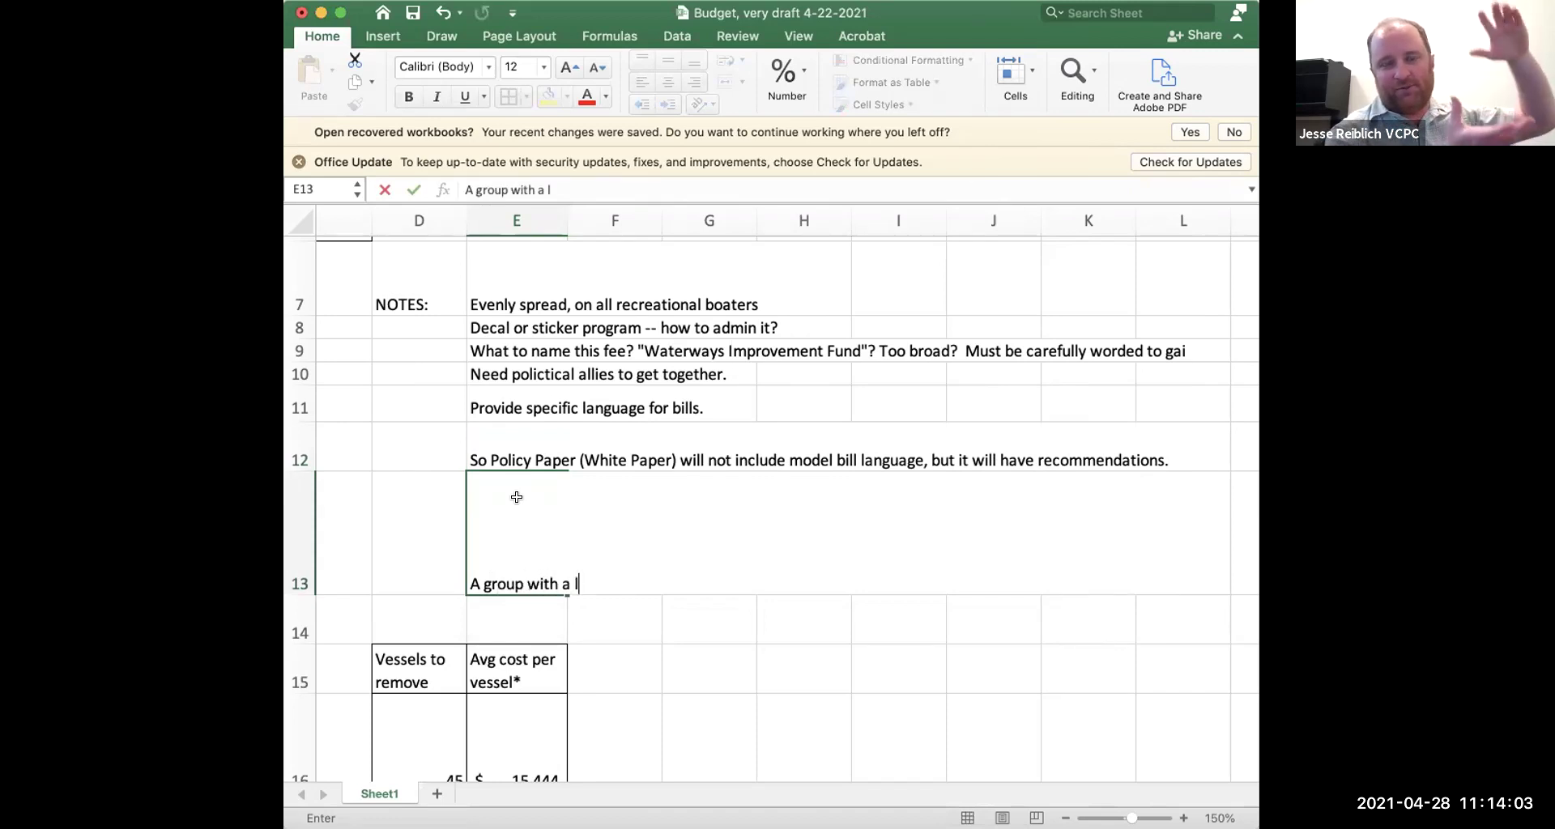
pyautogui.write('obb')
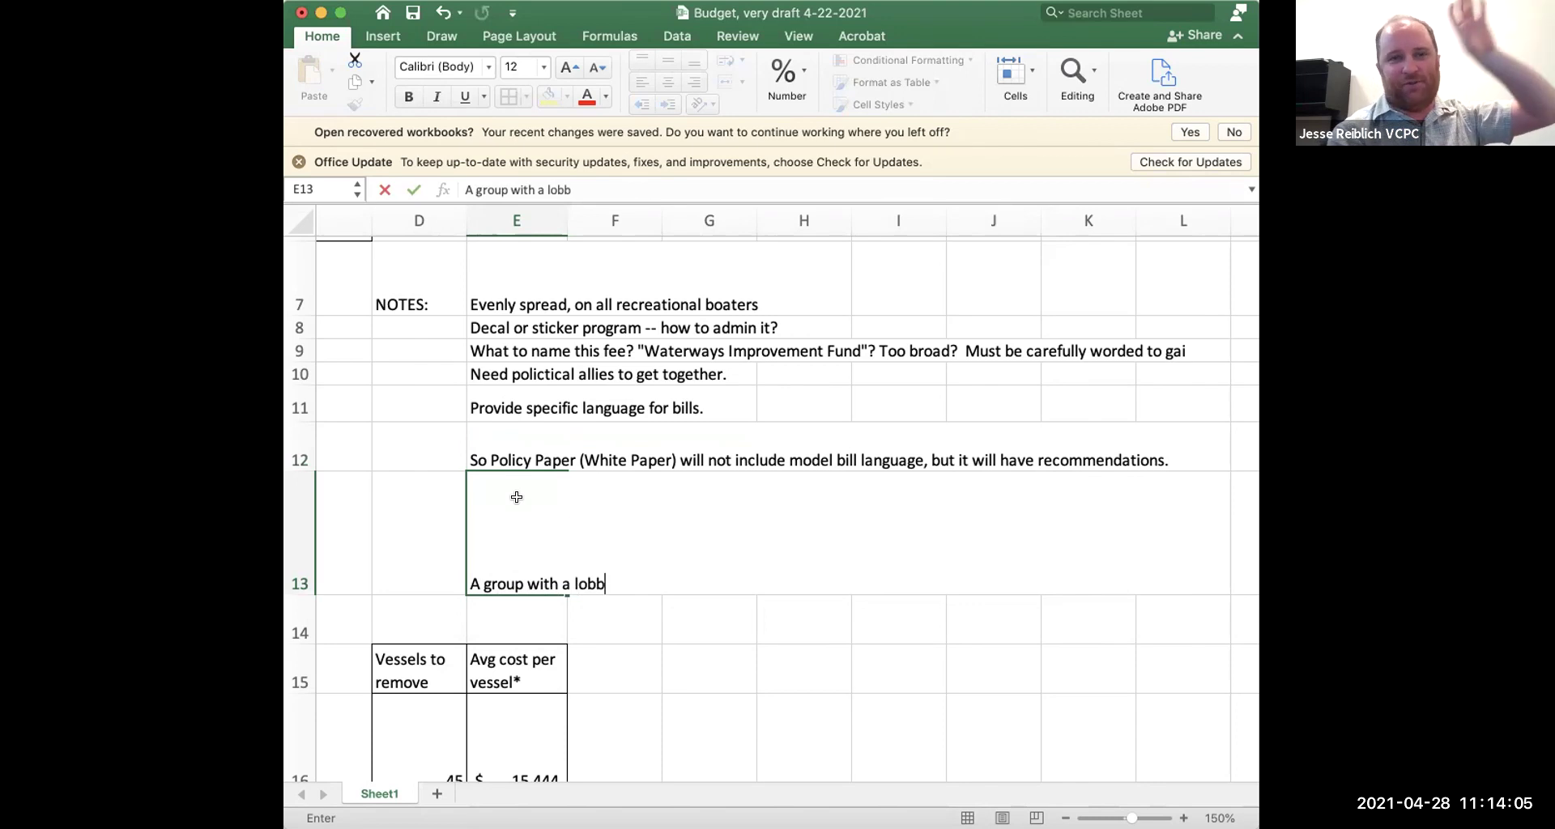
pyautogui.write('ying ')
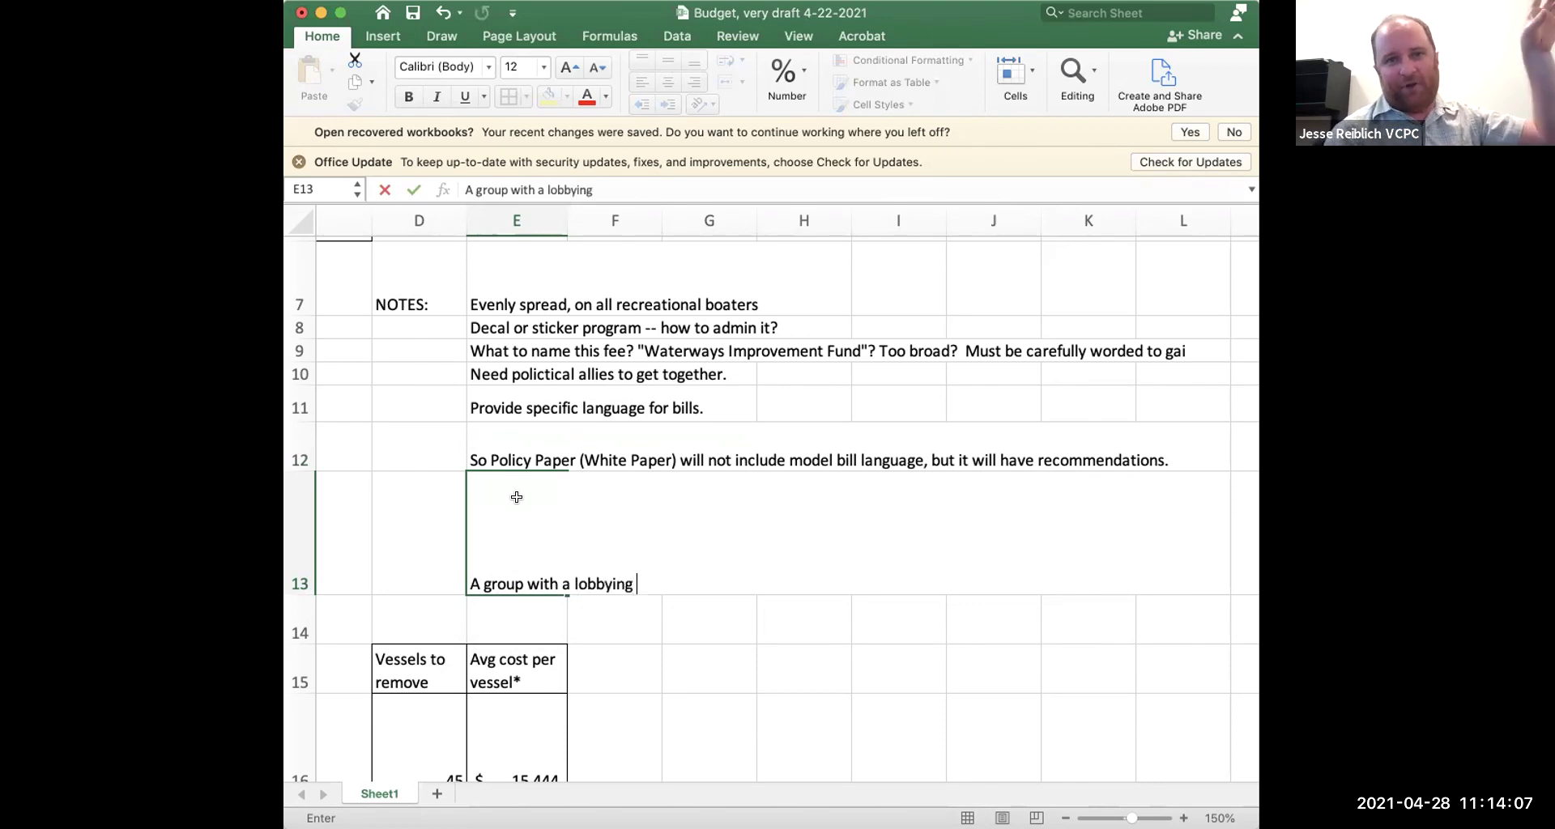
pyautogui.write('agenda would need to')
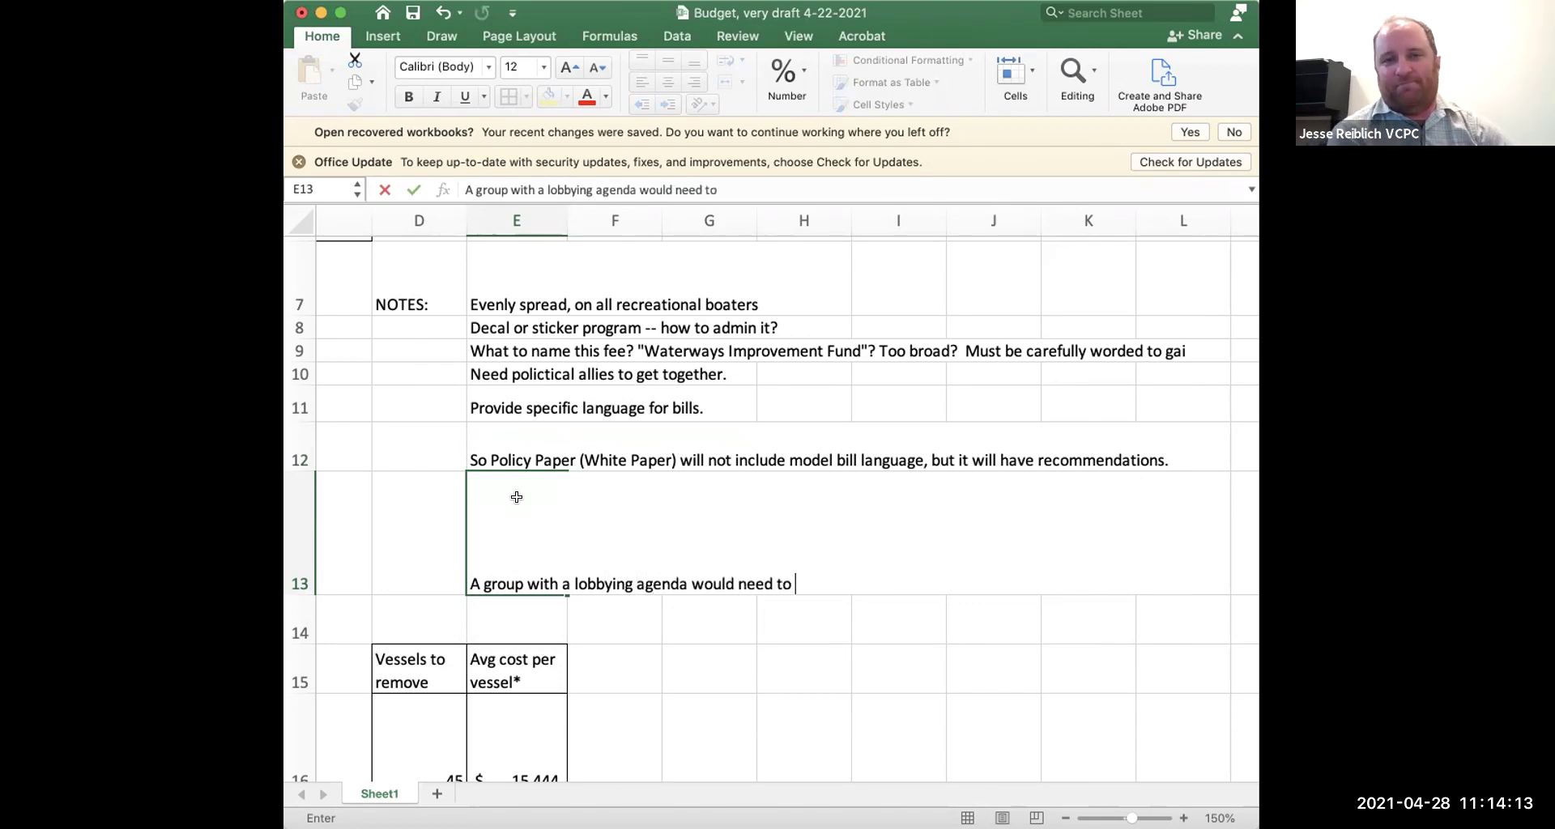
pyautogui.write('take the next steps to ')
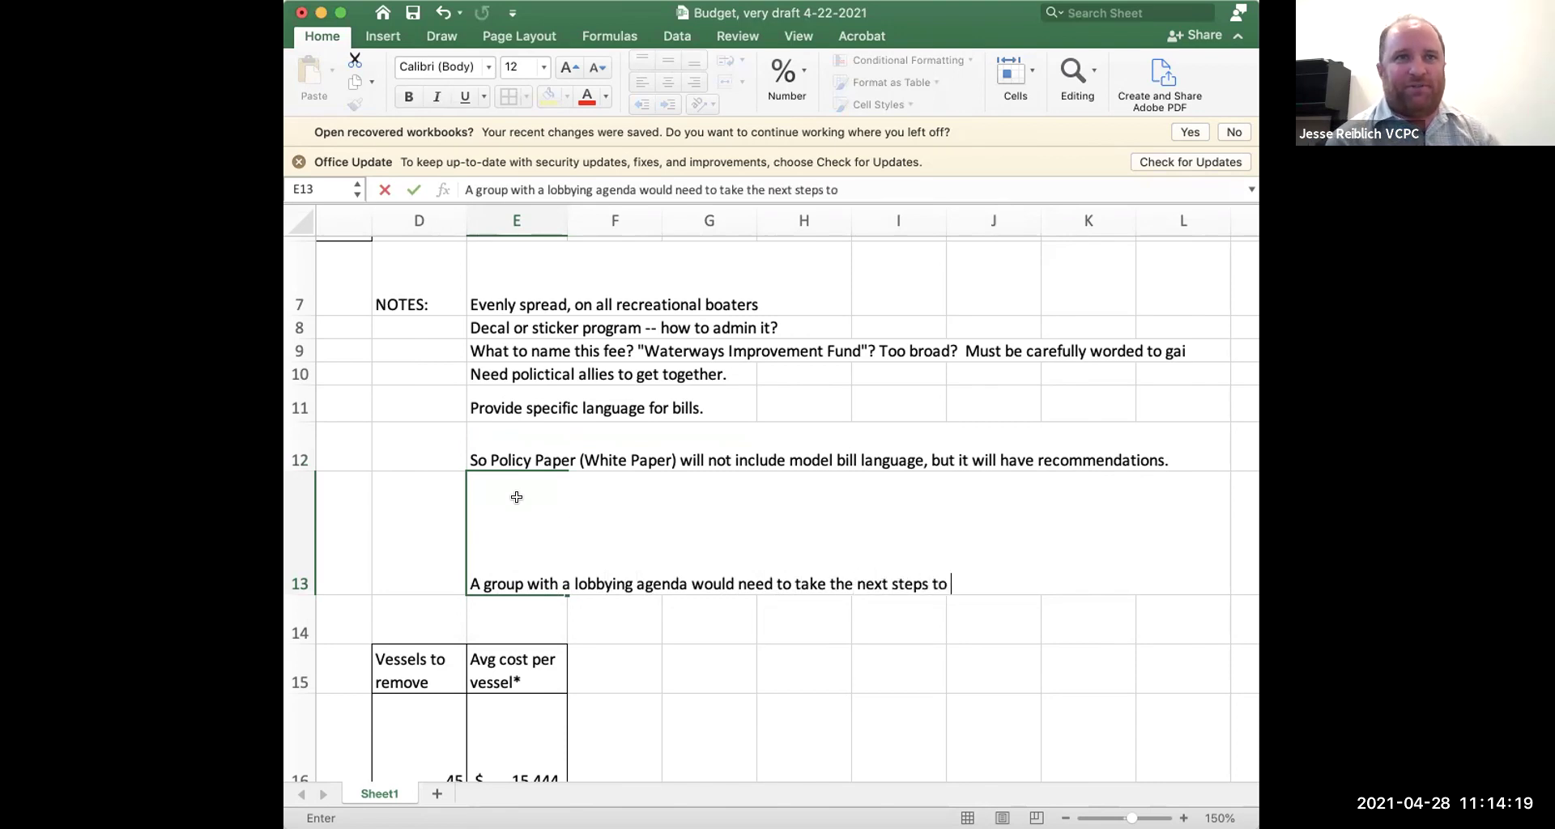
pyautogui.write('lobby legislators.')
pyautogui.click(644, 626)
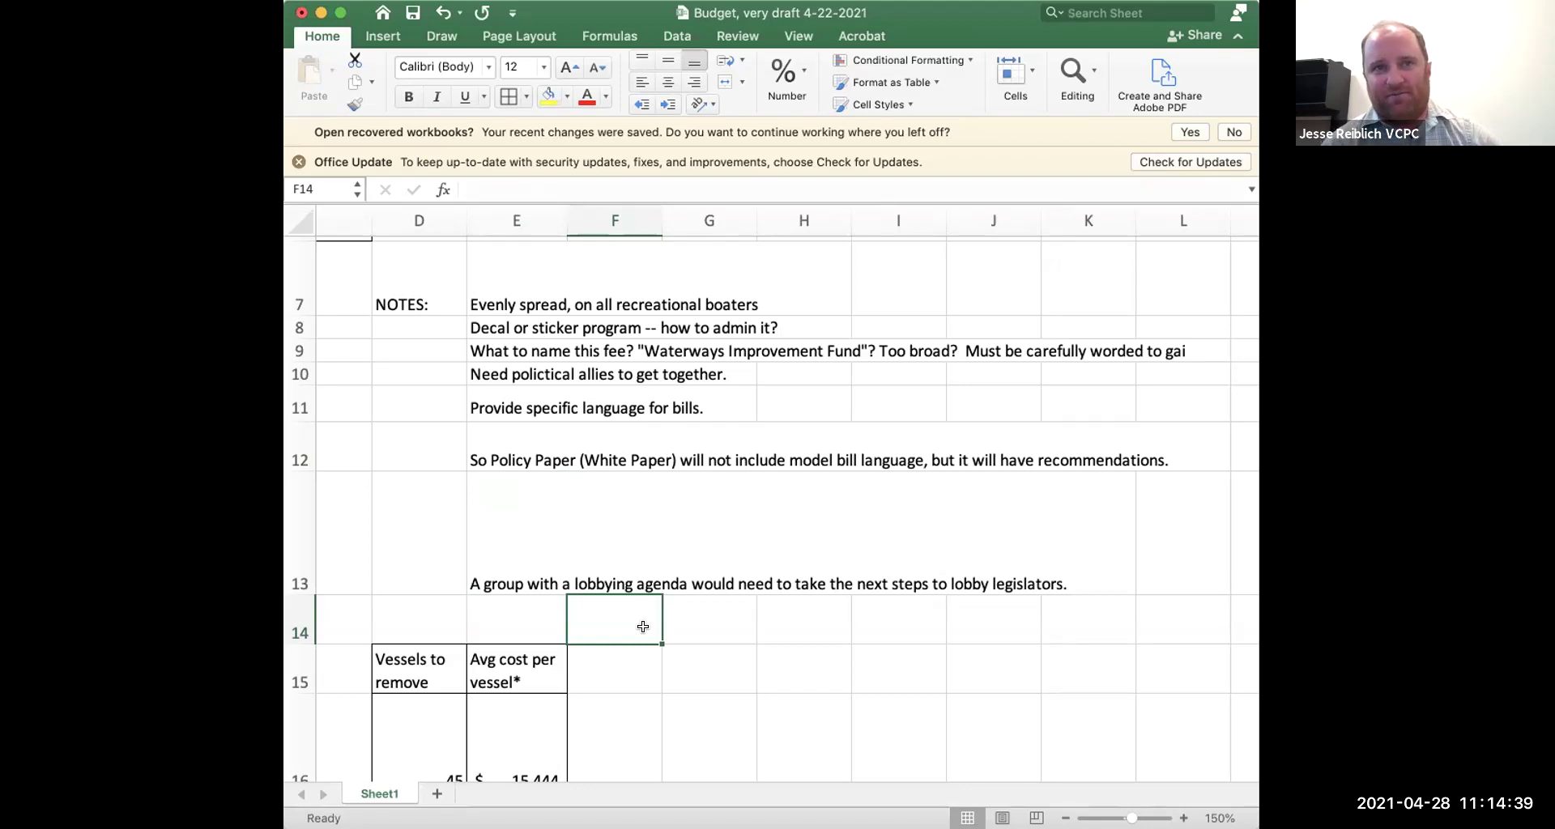
# - Append "And consice recommendations." to the end of the policy paper note in E12
pyautogui.click(538, 443)
pyautogui.click(1032, 190)
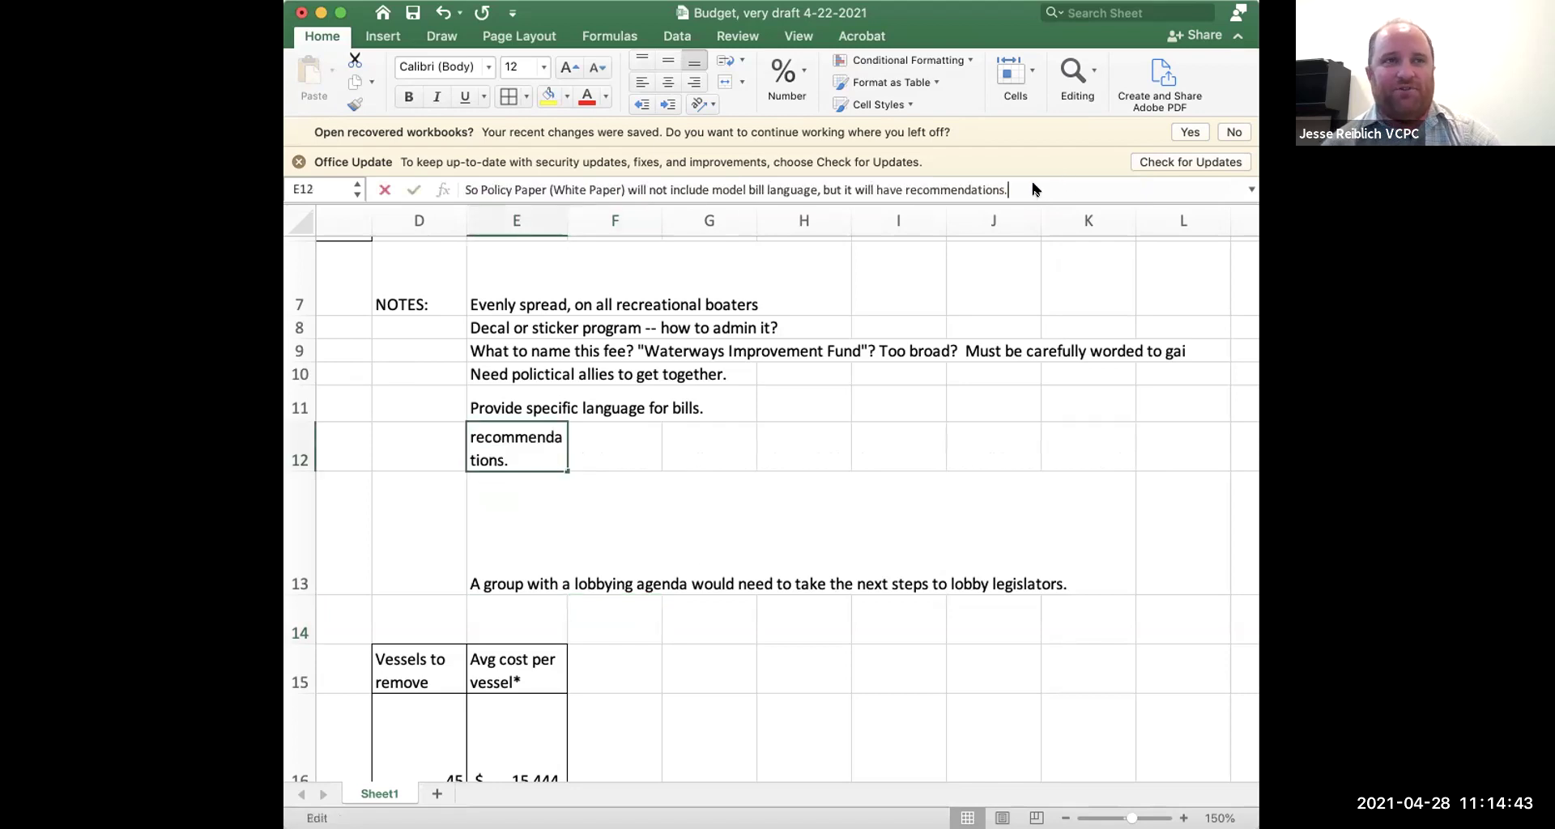
pyautogui.write('And consi')
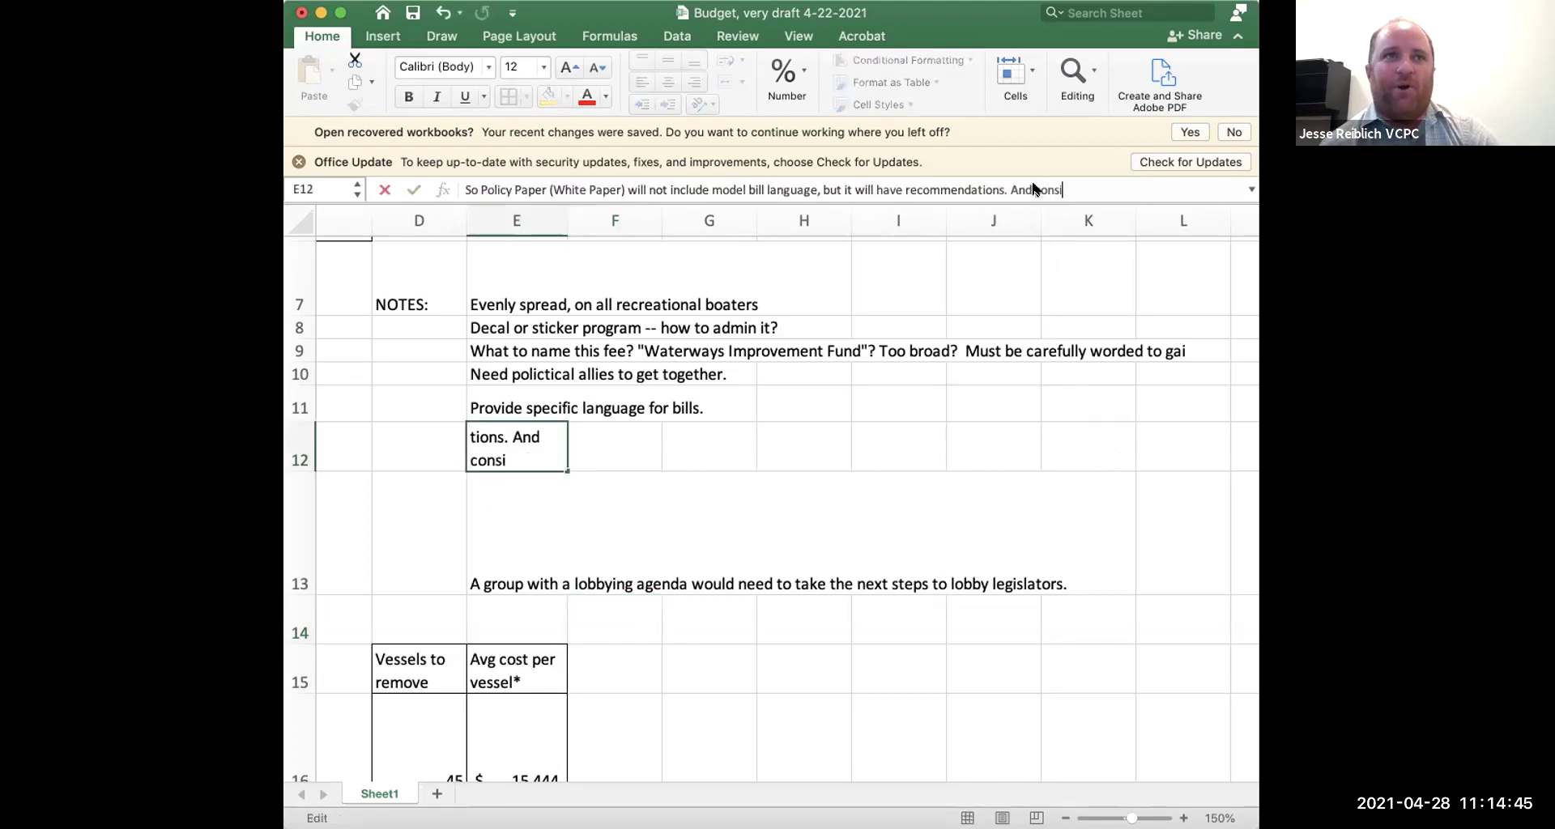
pyautogui.write('ce recommendations.')
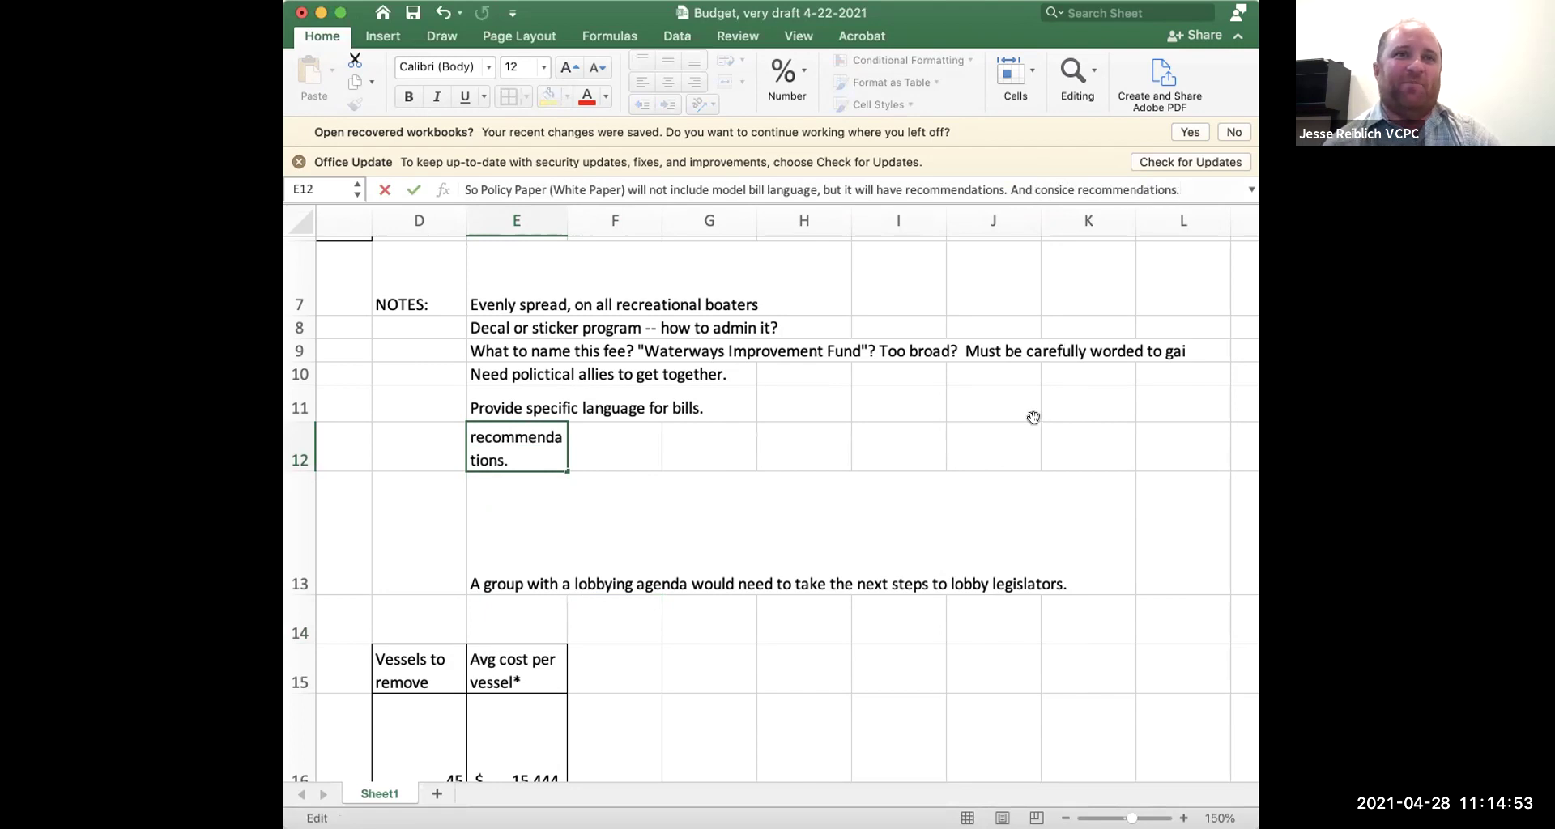
pyautogui.click(1031, 426)
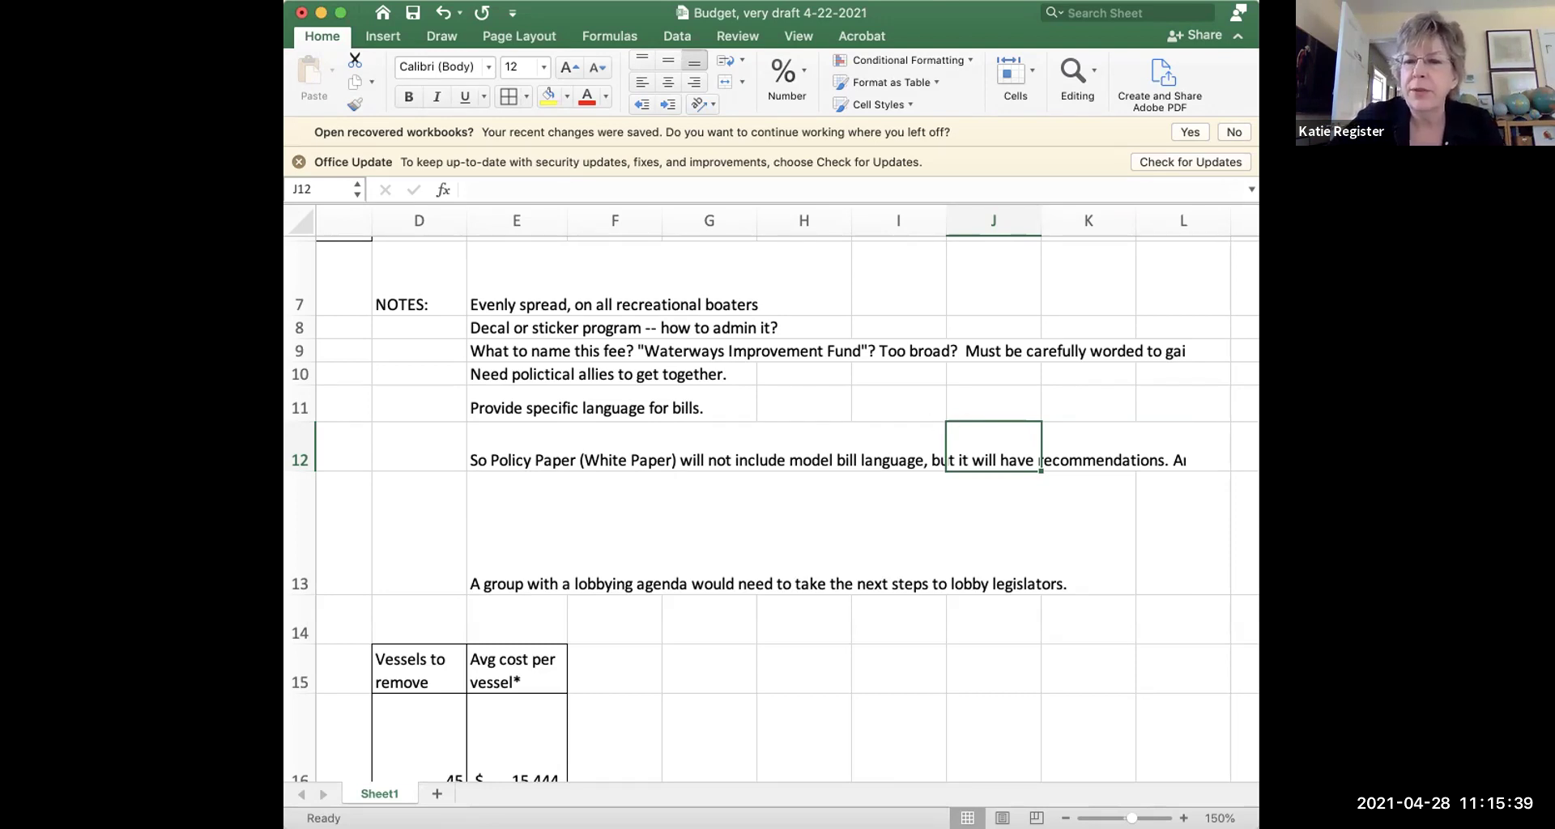
# - Examine the expenses table in columns A and B and select the education, outreach and travel description in A13
pyautogui.hscroll(-1, 783, 634)
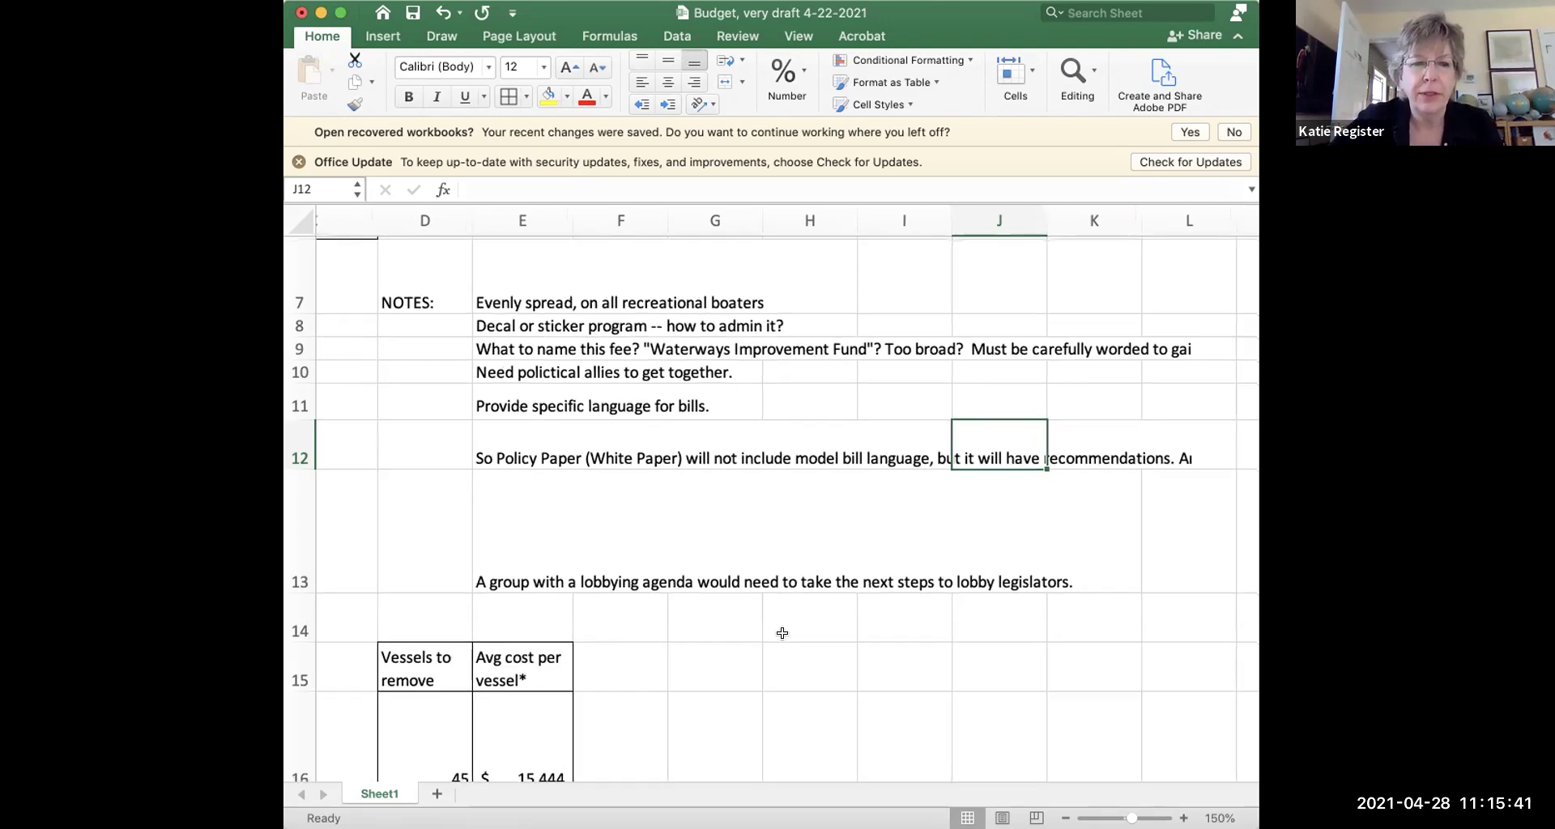
pyautogui.hscroll(-3, 782, 633)
pyautogui.scroll(-1, 783, 633)
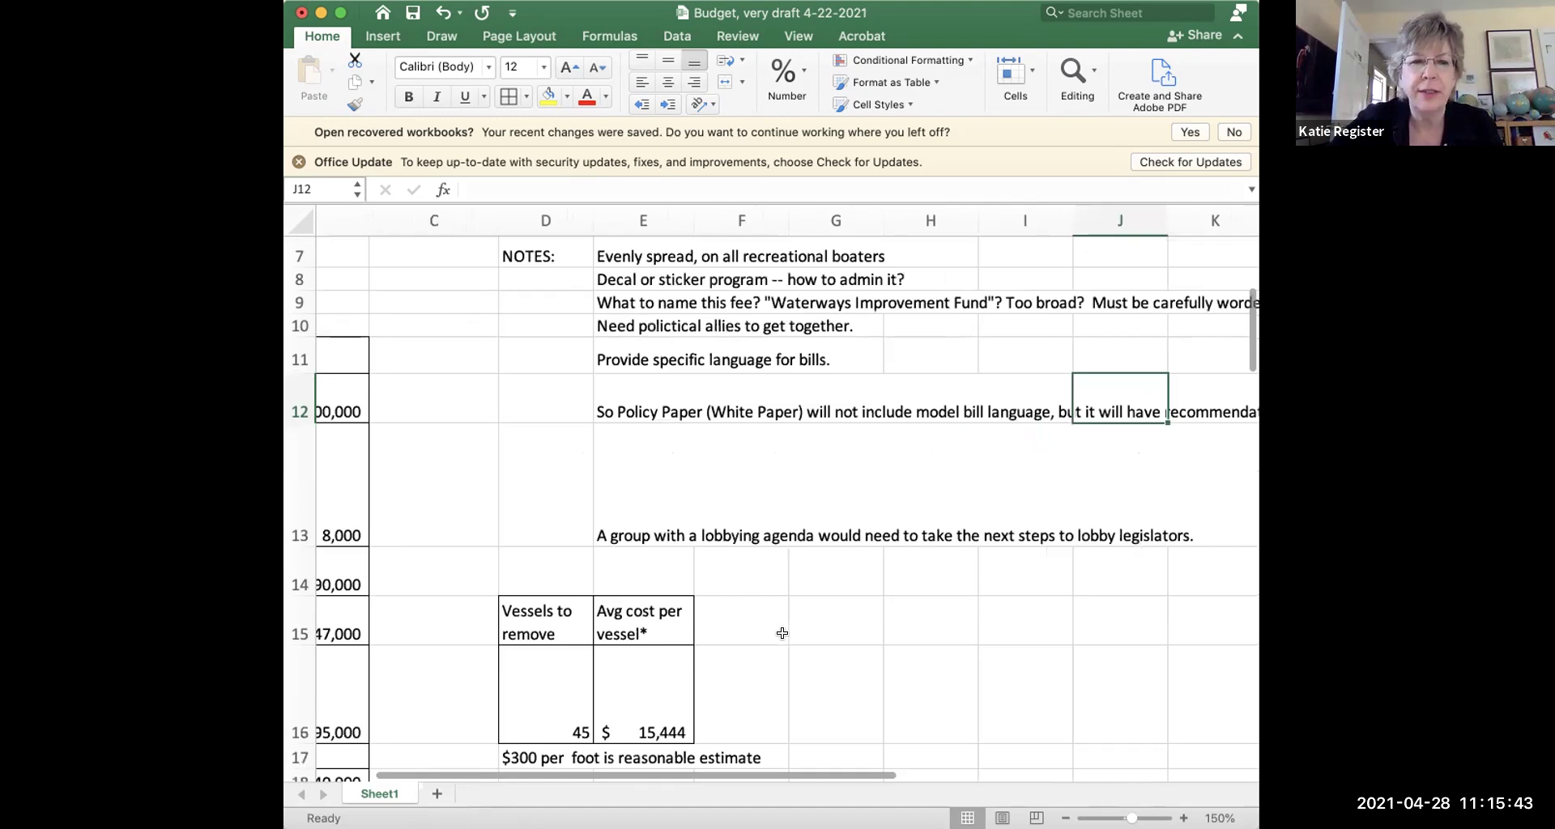
pyautogui.hscroll(-7, 782, 634)
pyautogui.scroll(-2, 783, 633)
pyautogui.hscroll(-2, 782, 633)
pyautogui.scroll(1, 782, 634)
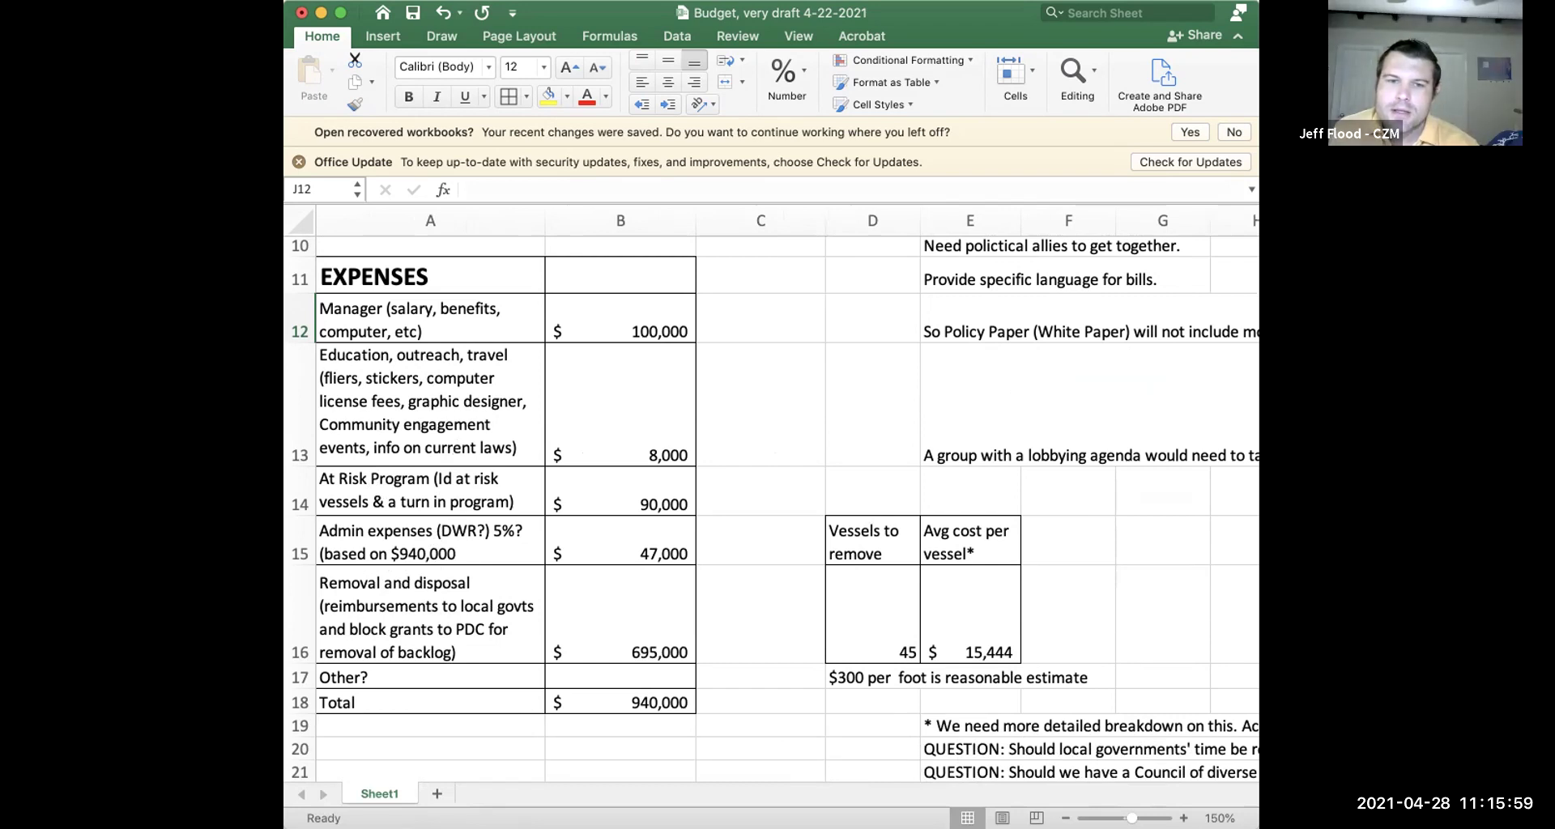
pyautogui.click(430, 405)
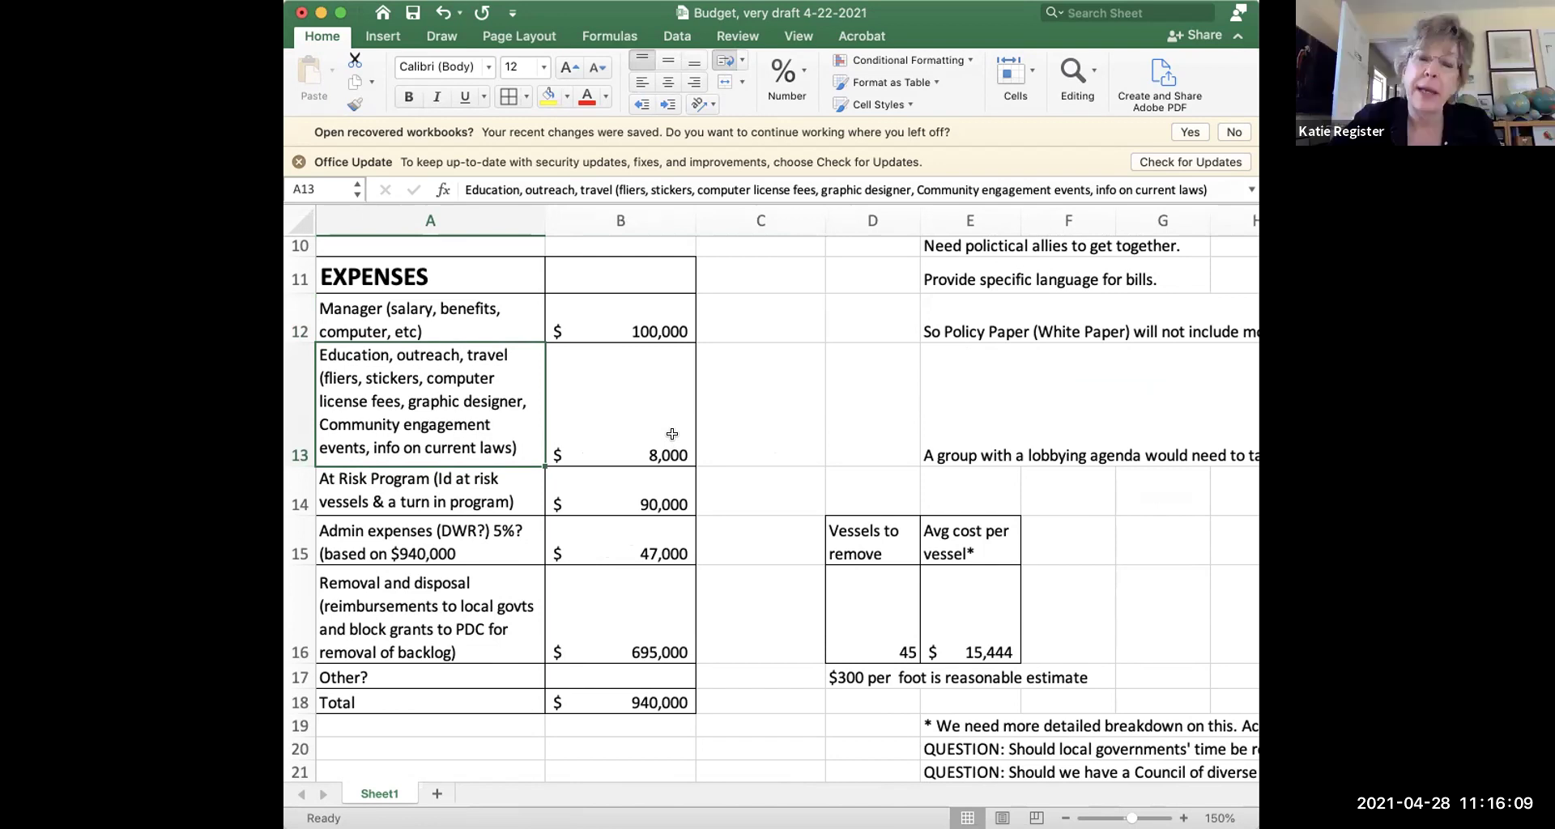
# - Review the remaining expense rows and select the admin expenses description in A15
pyautogui.hscroll(1, 672, 434)
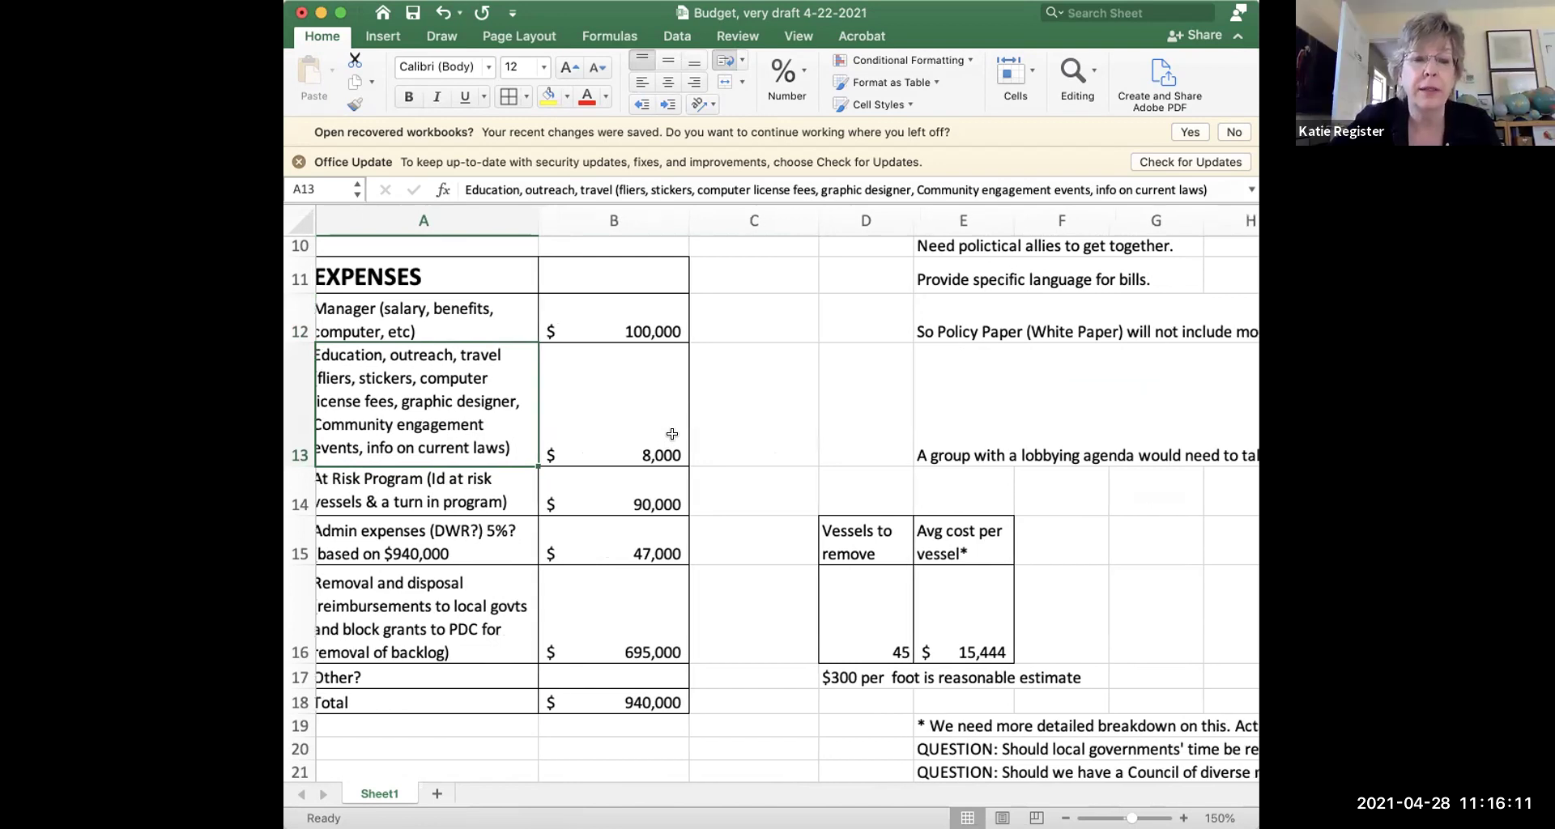
pyautogui.hscroll(2, 673, 434)
pyautogui.hscroll(-2, 567, 494)
pyautogui.scroll(-1, 567, 494)
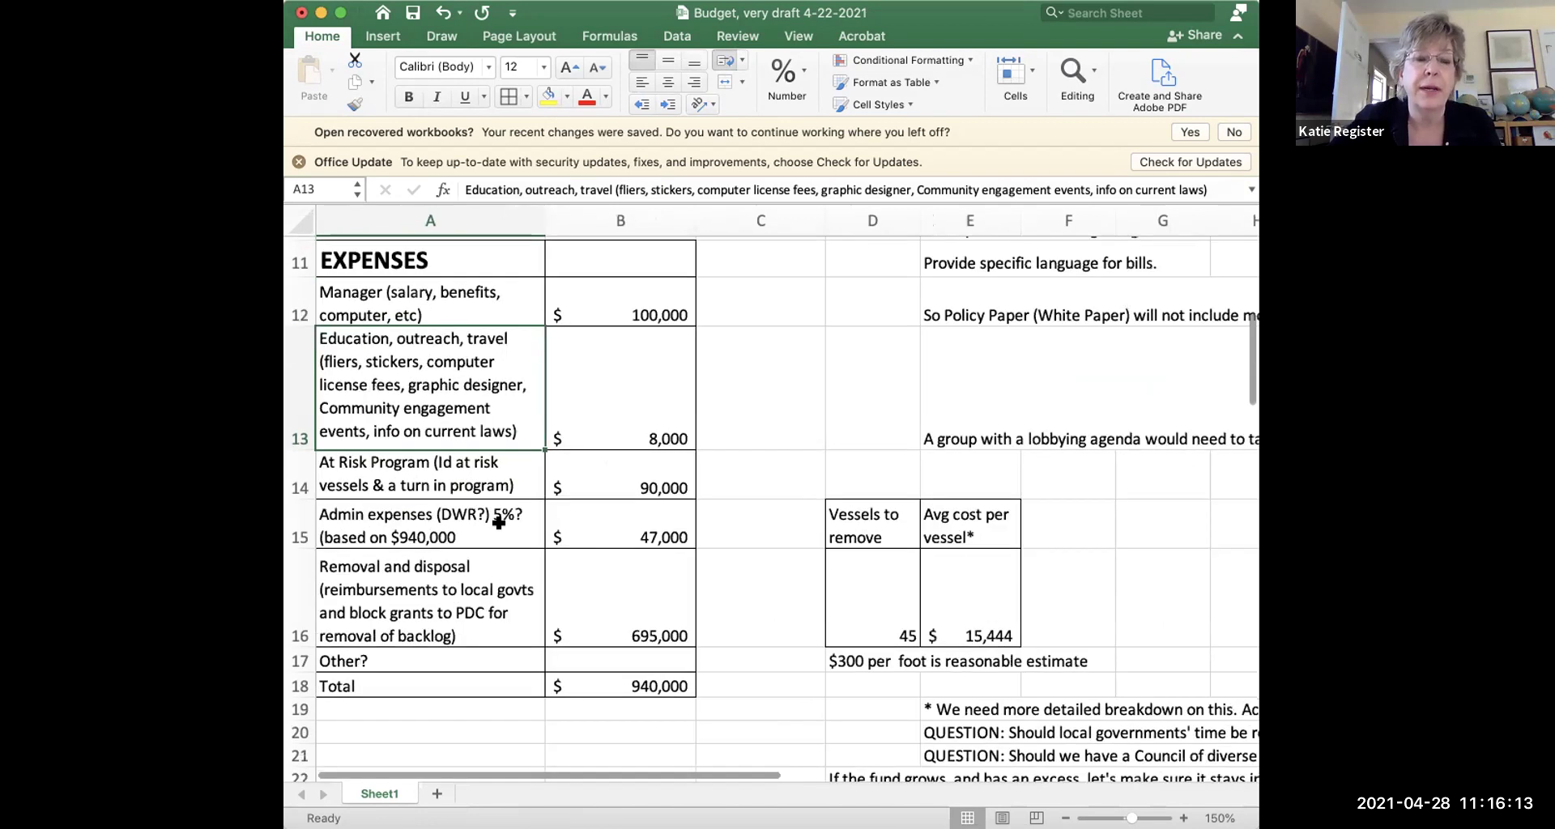
pyautogui.click(499, 516)
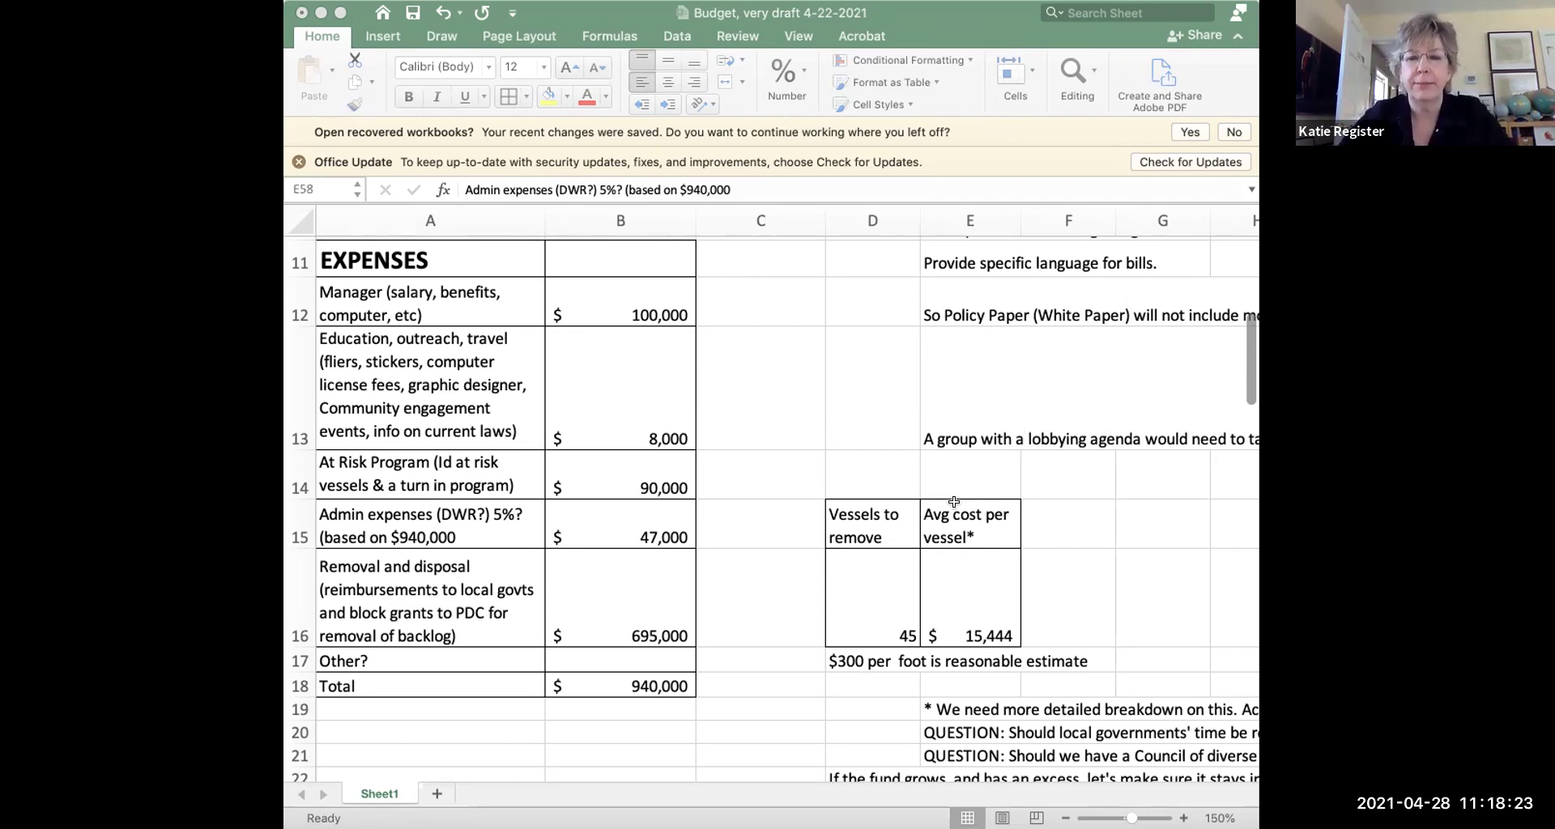
# - Enter "TO DO: Engage VDWR and VMRC" in E14, below the lobbying note
pyautogui.press('super+Tab')
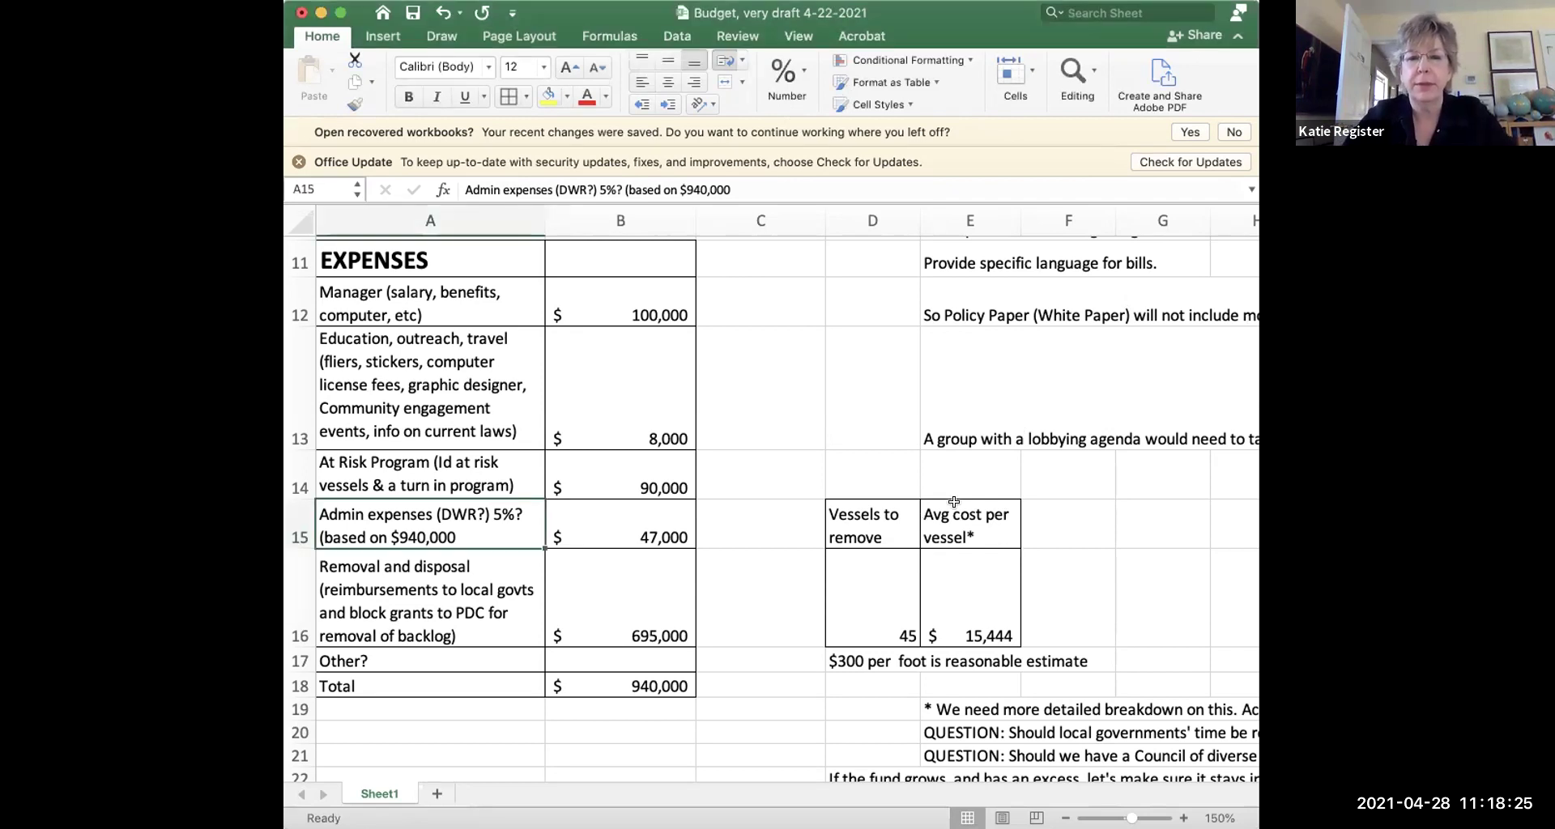
pyautogui.scroll(1, 955, 501)
pyautogui.click(954, 501)
pyautogui.write('TO DO: Engage ')
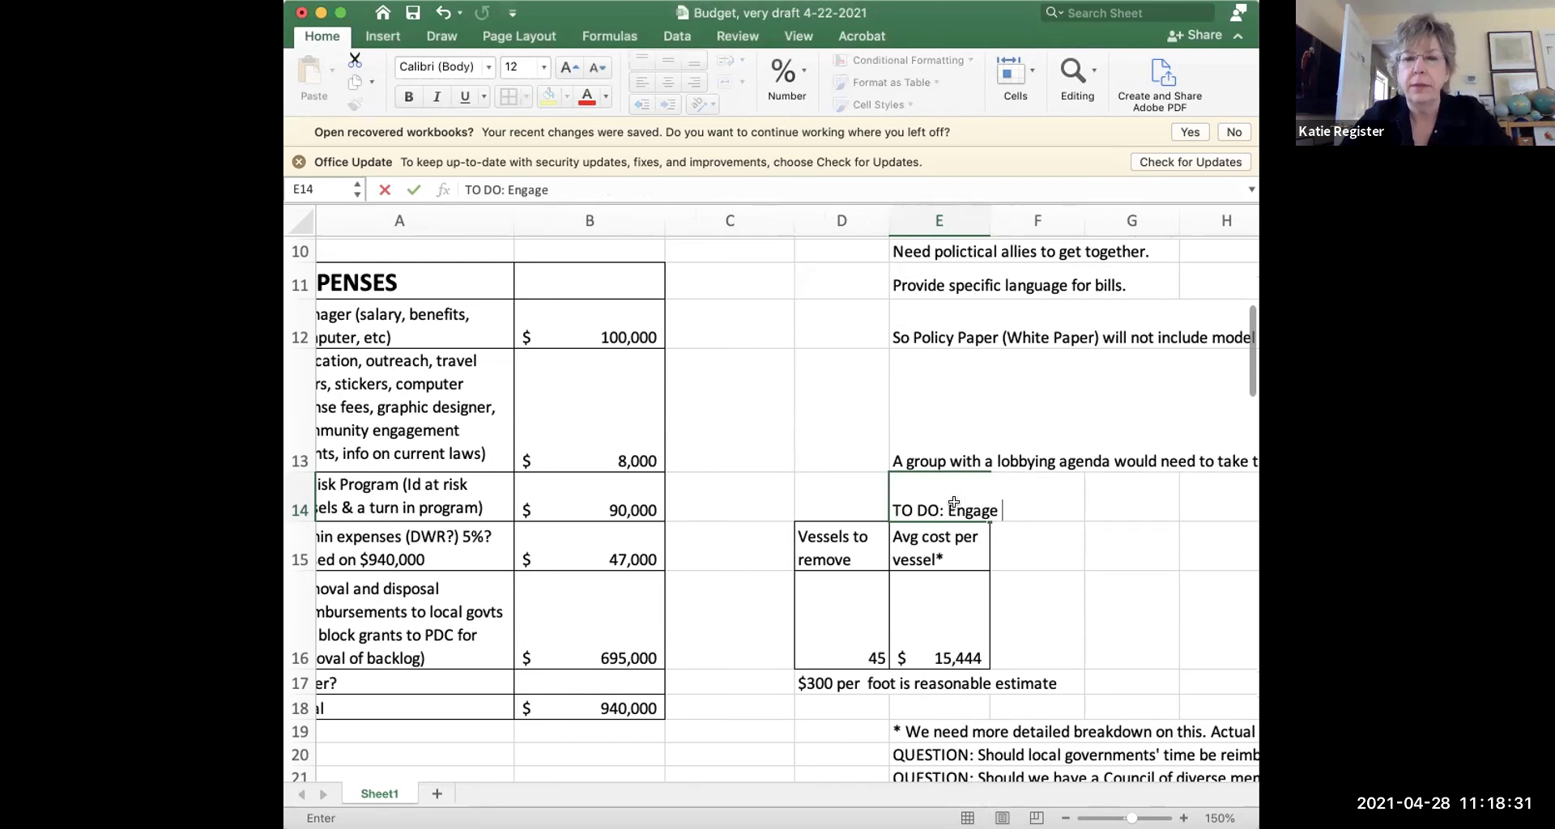
pyautogui.write('VDWR and VM')
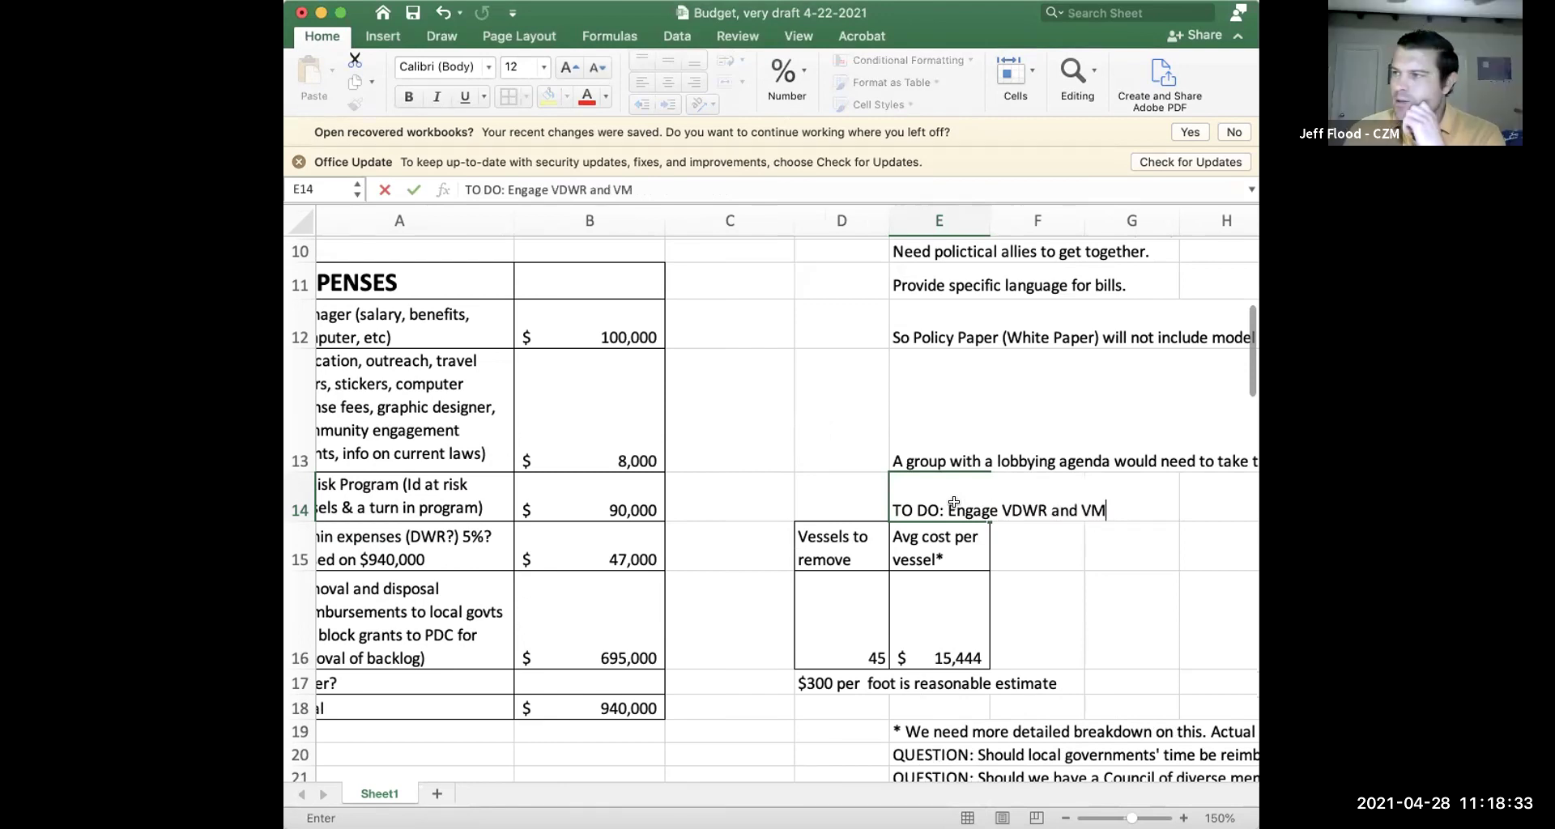
pyautogui.write('RC')
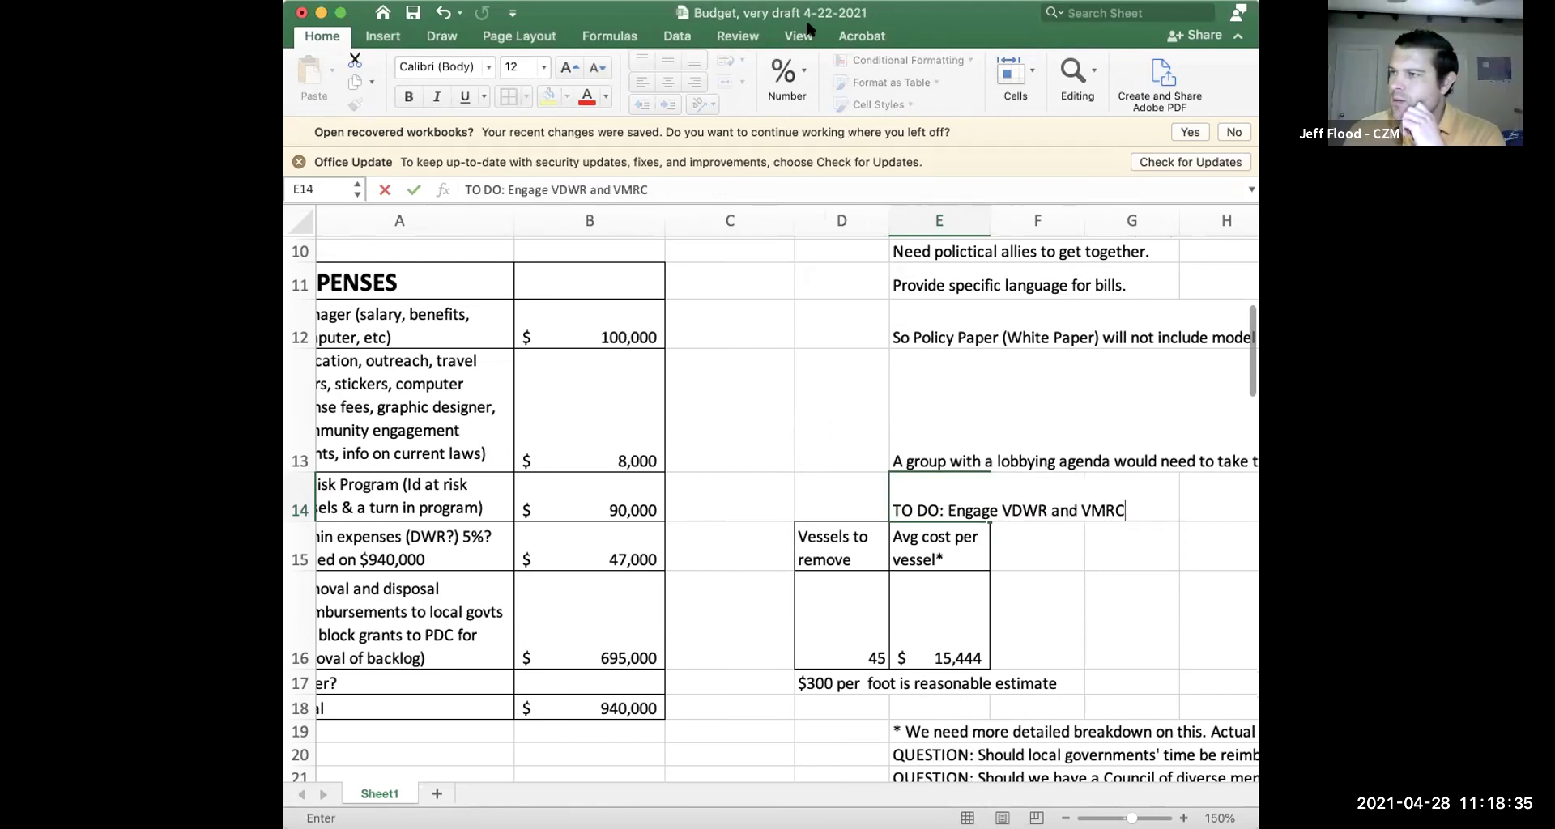